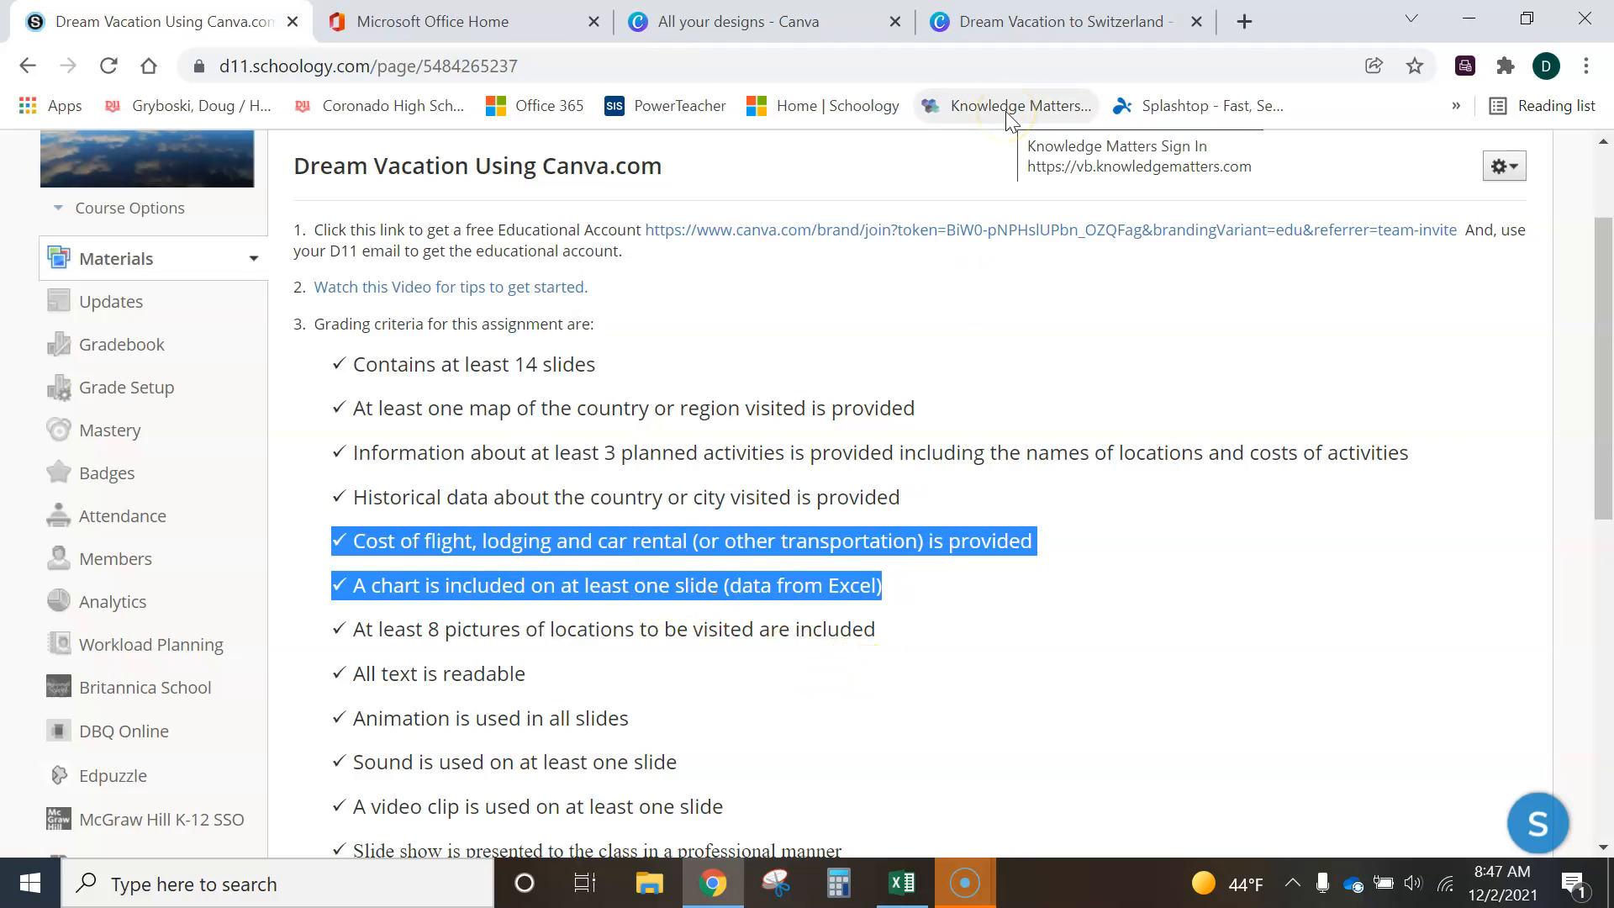
- Search Windows for Excel and switch to the open Dream Vacation Cost Breakdown Pie Chart workbook
left_click(369, 886)
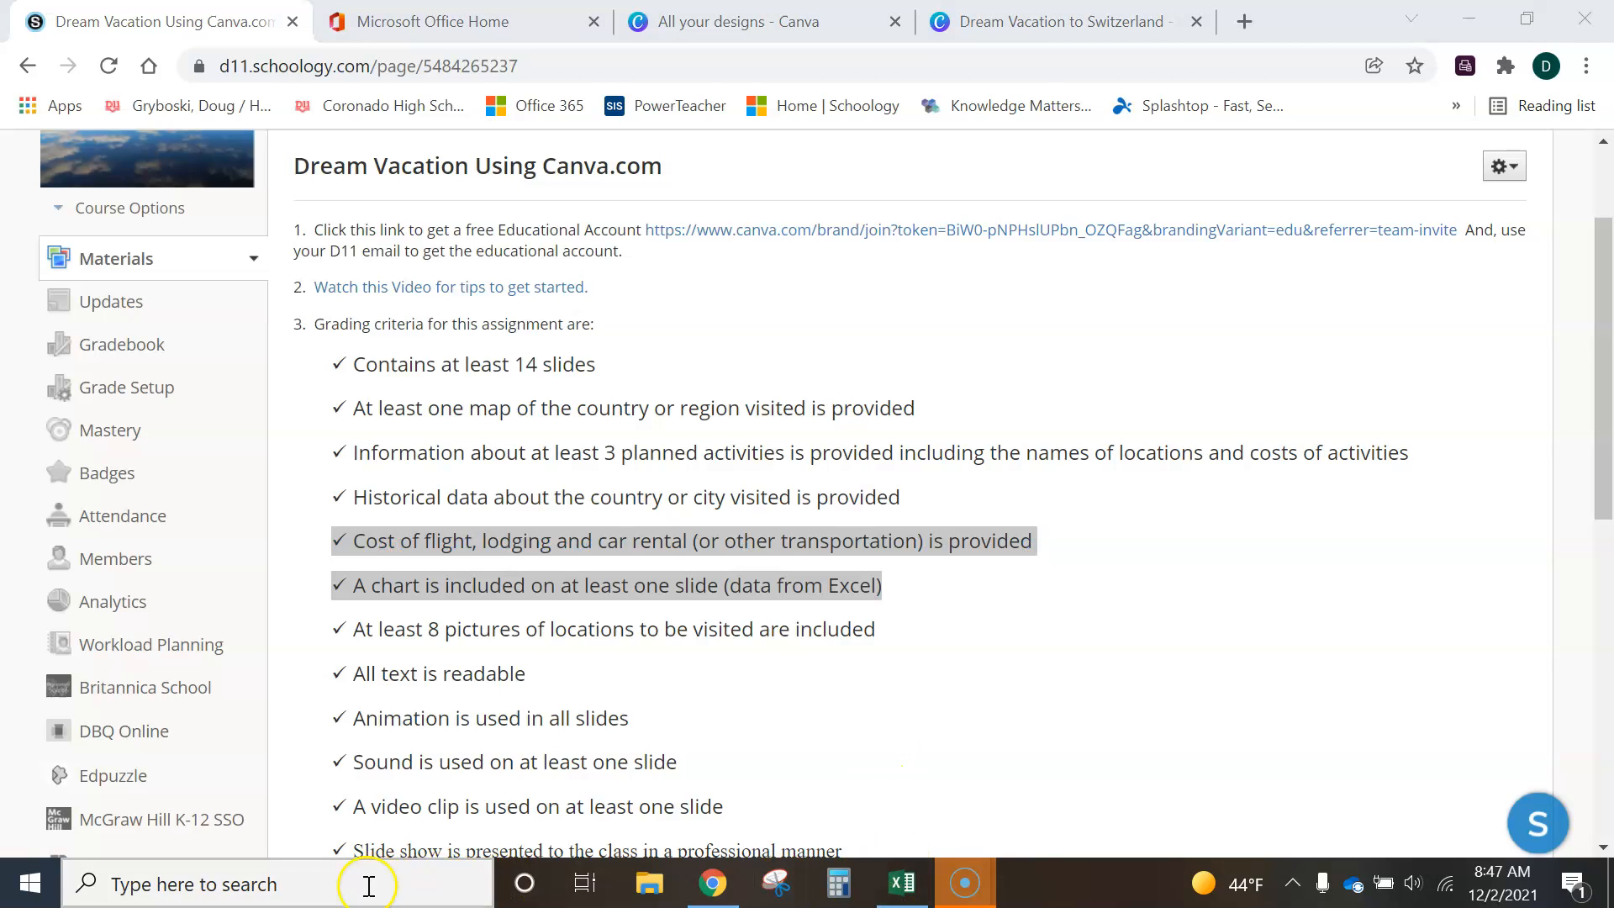
type("e")
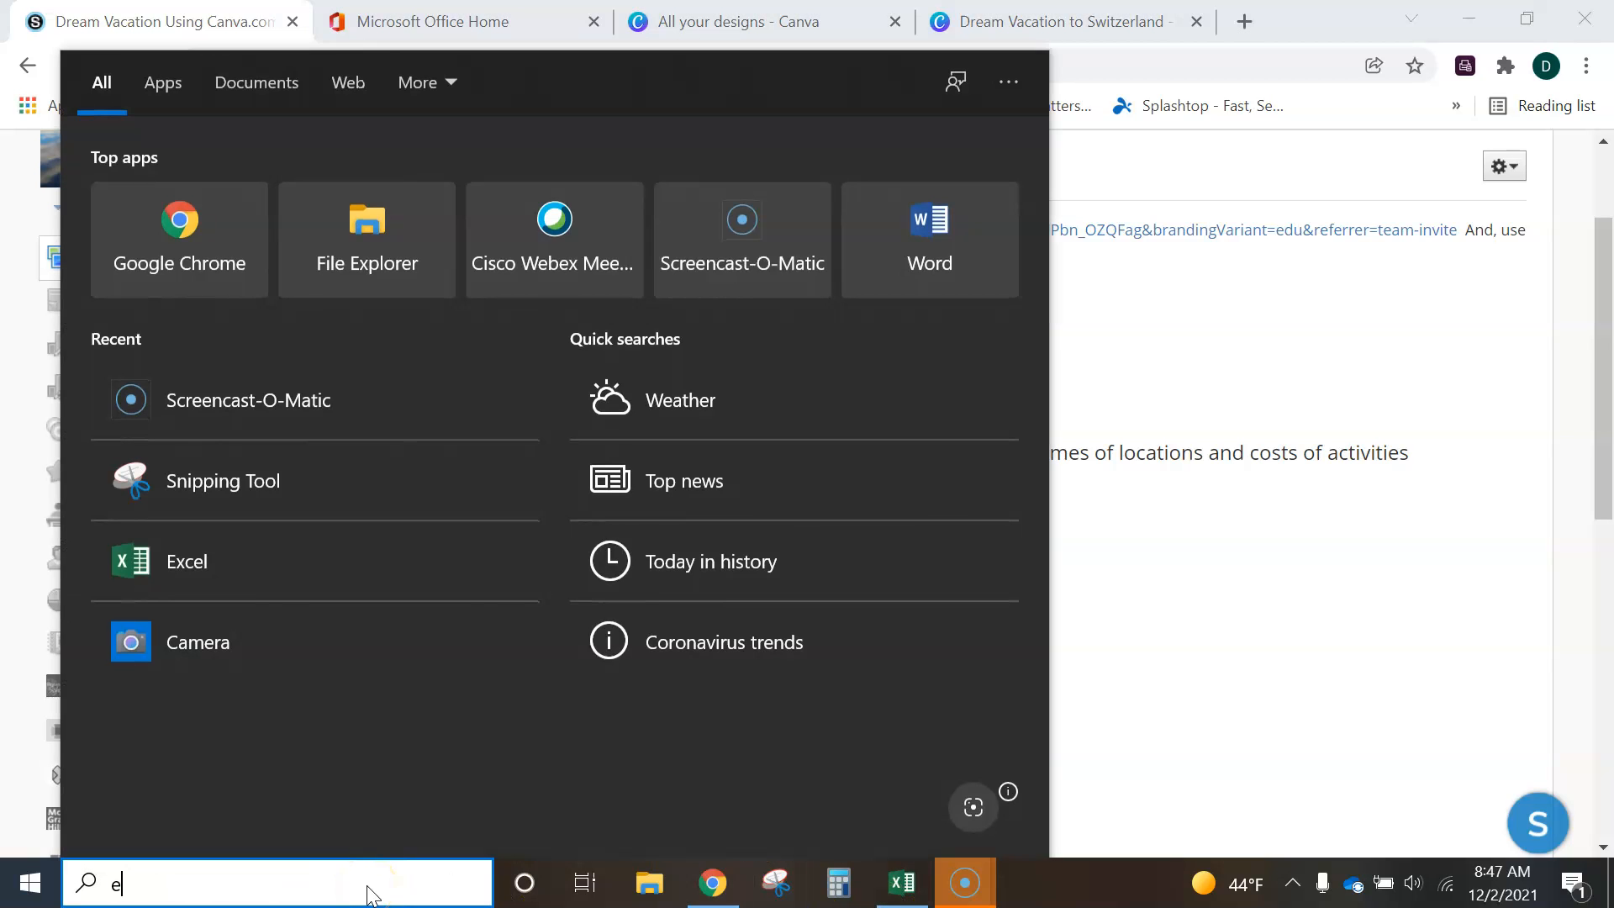
type("xce")
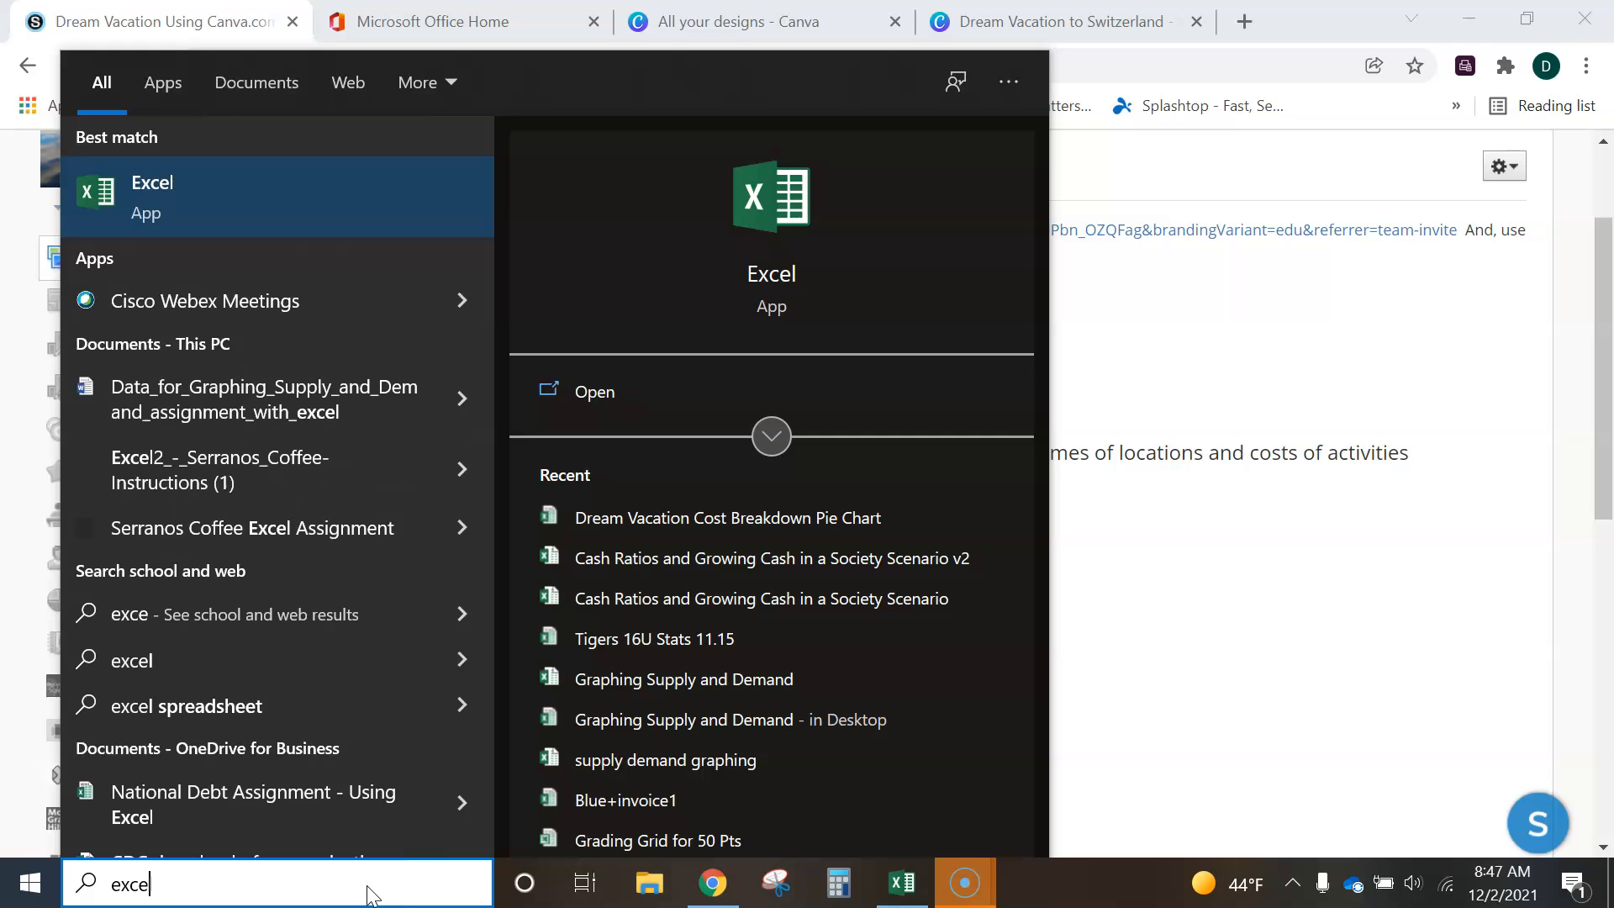
type("l")
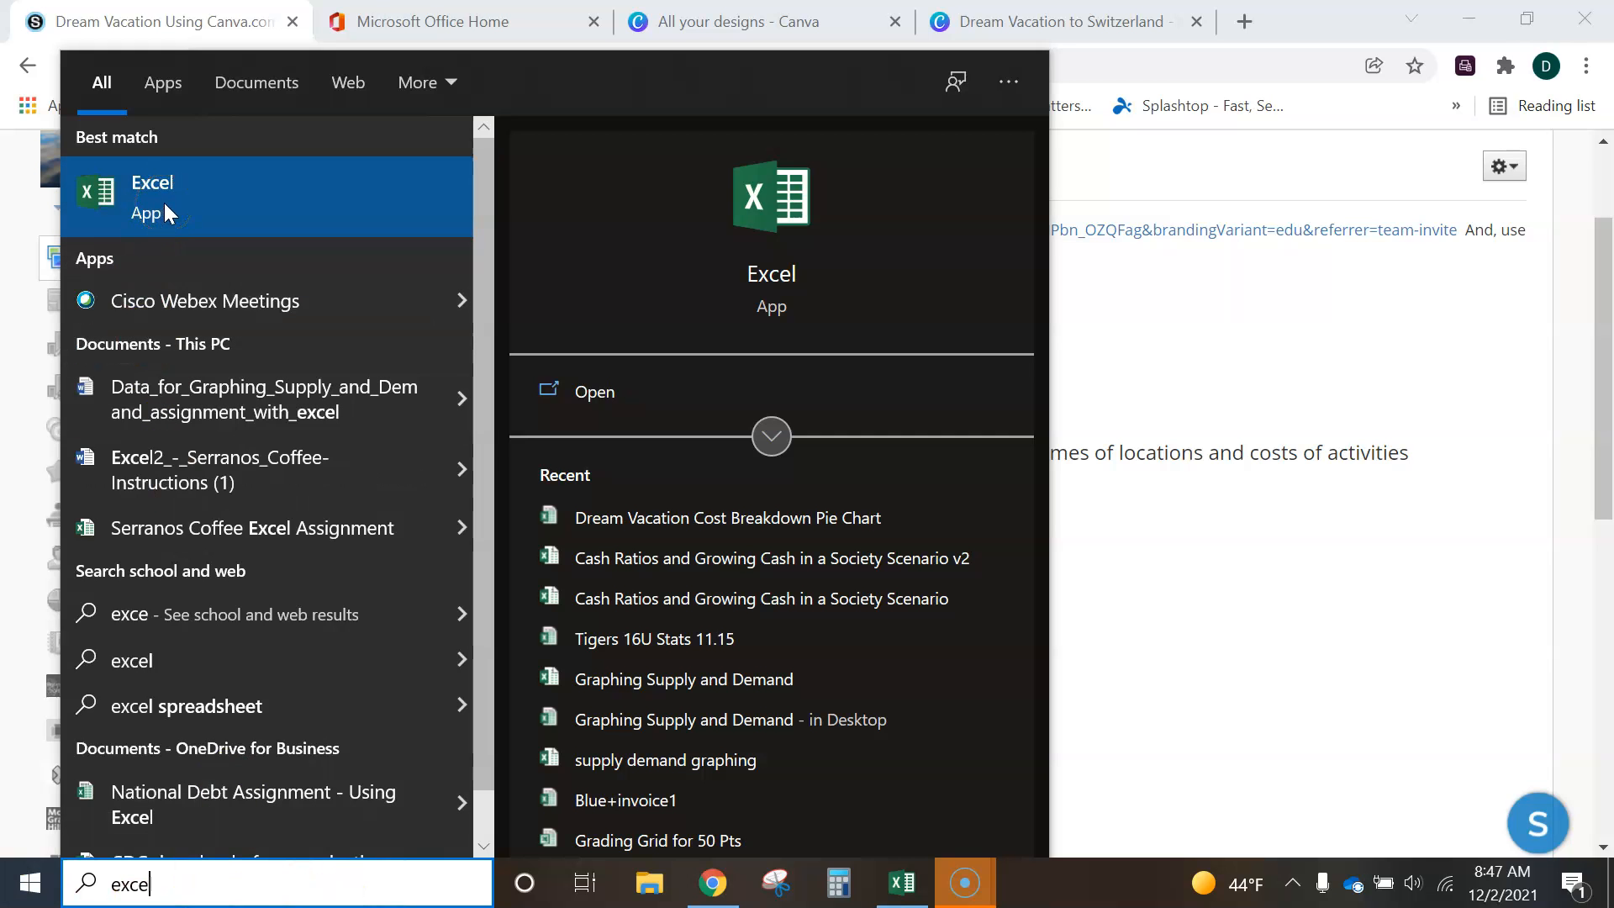
left_click(894, 890)
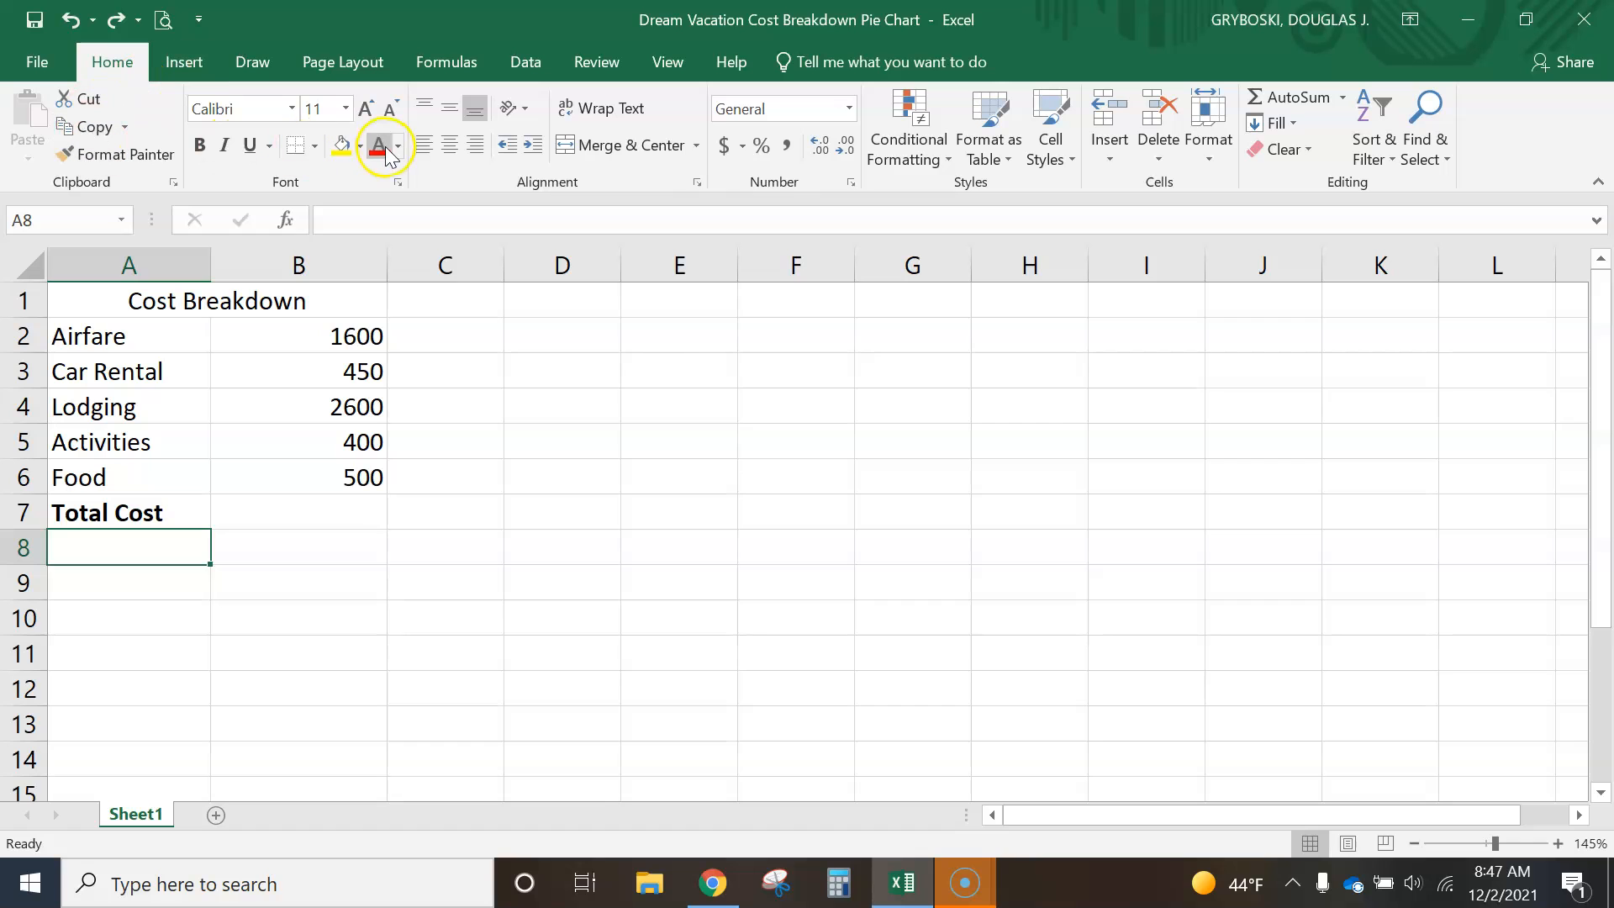
- View the Microsoft Office Home page in Chrome and return to the Excel workbook
left_click(711, 882)
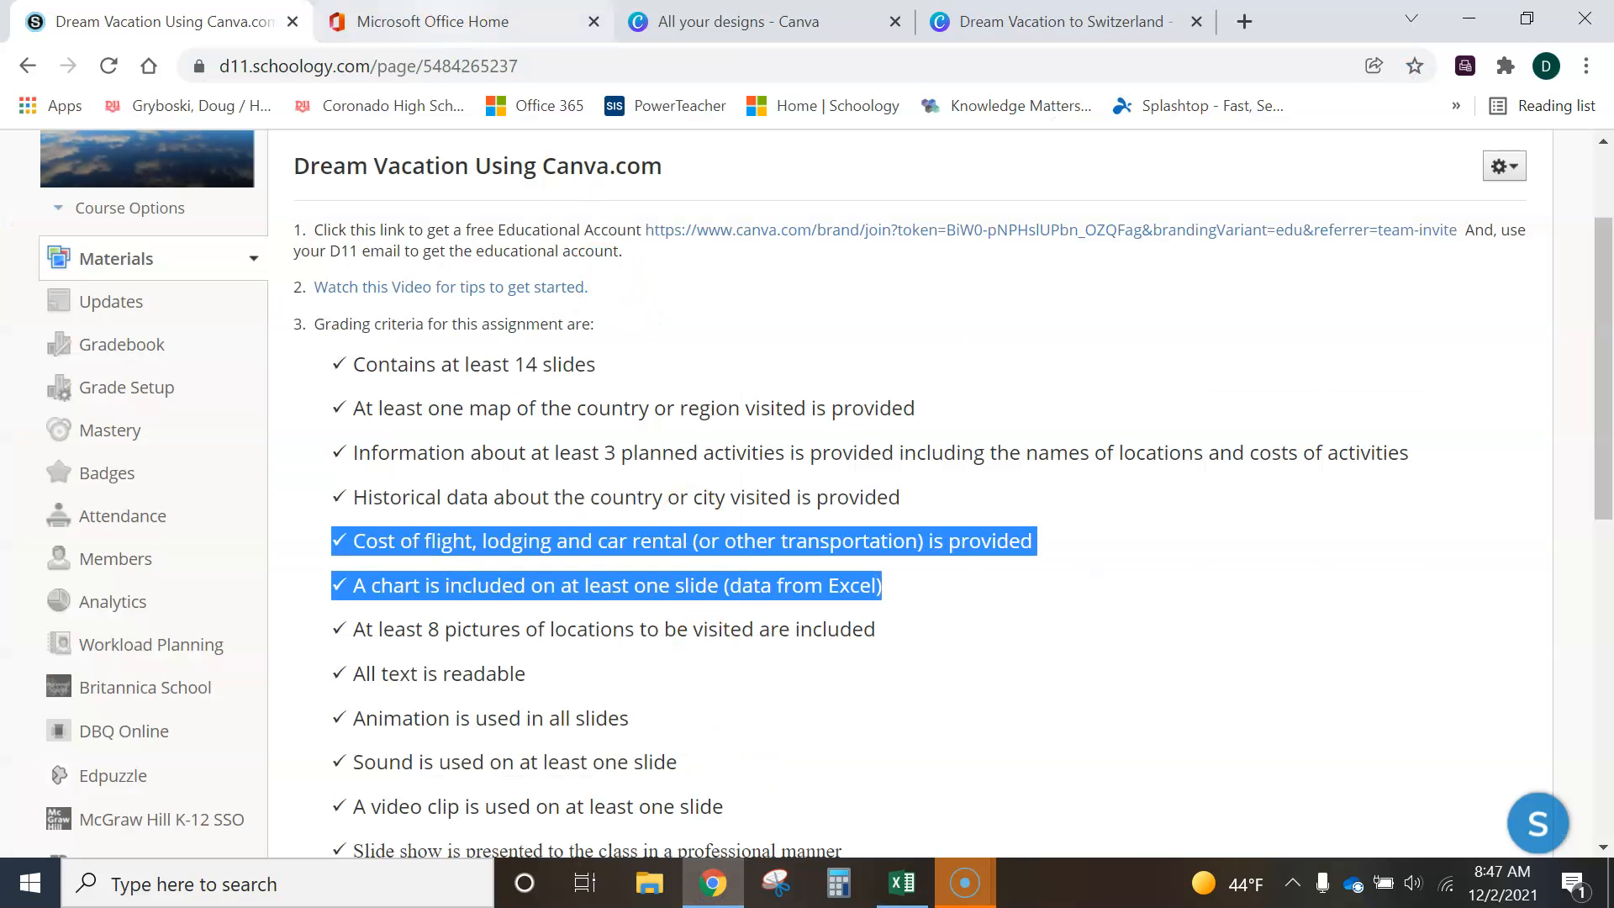
left_click(451, 21)
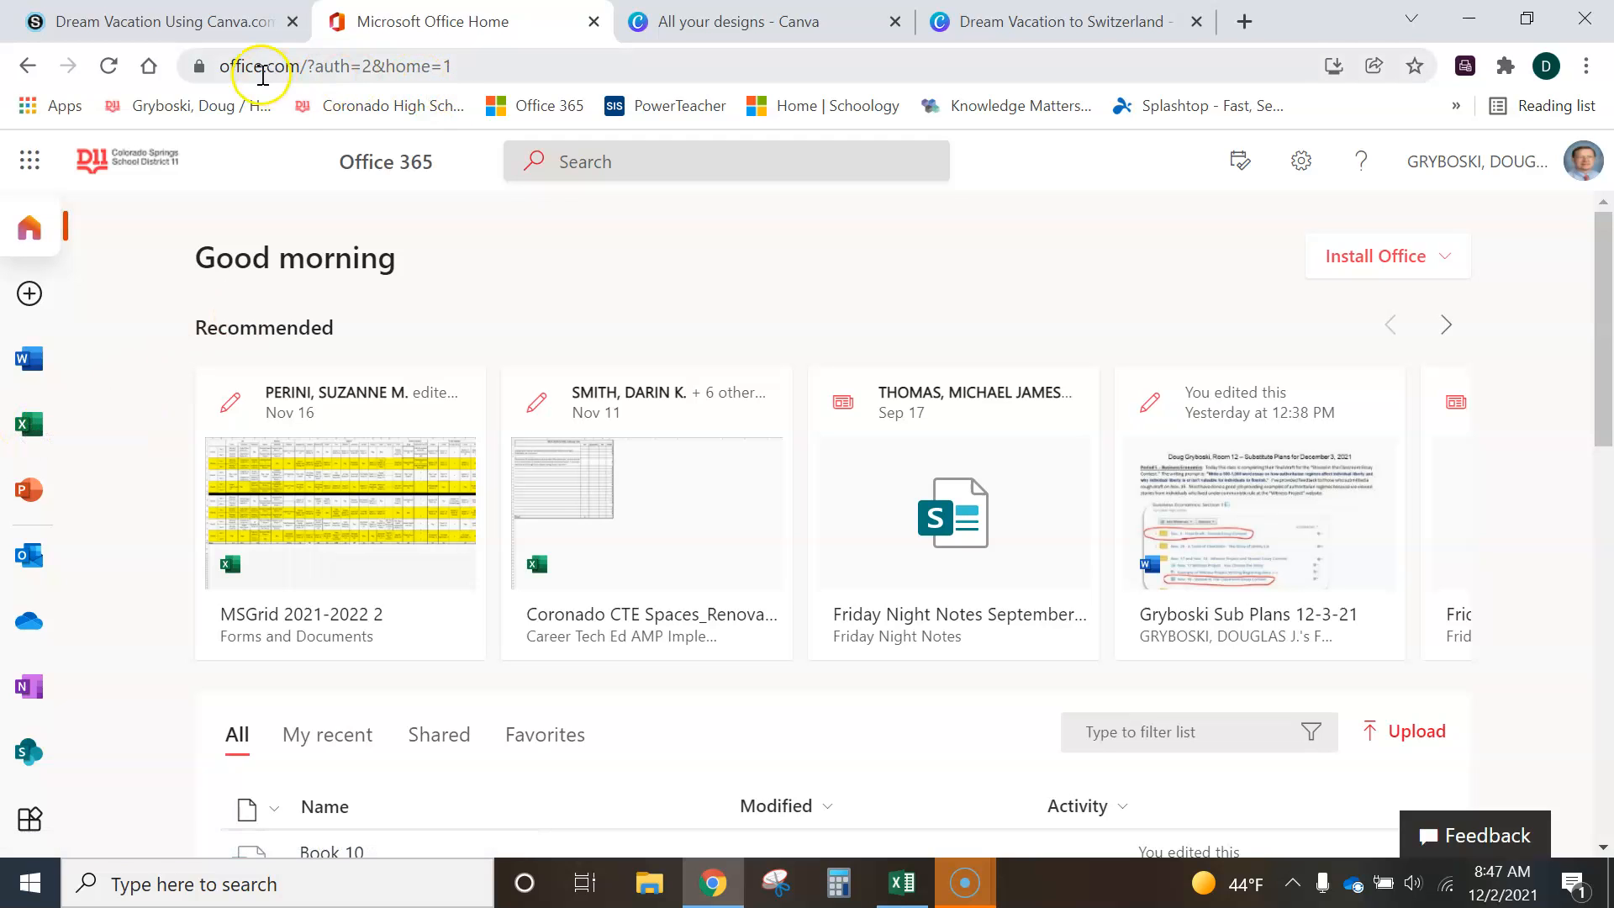
left_click(903, 883)
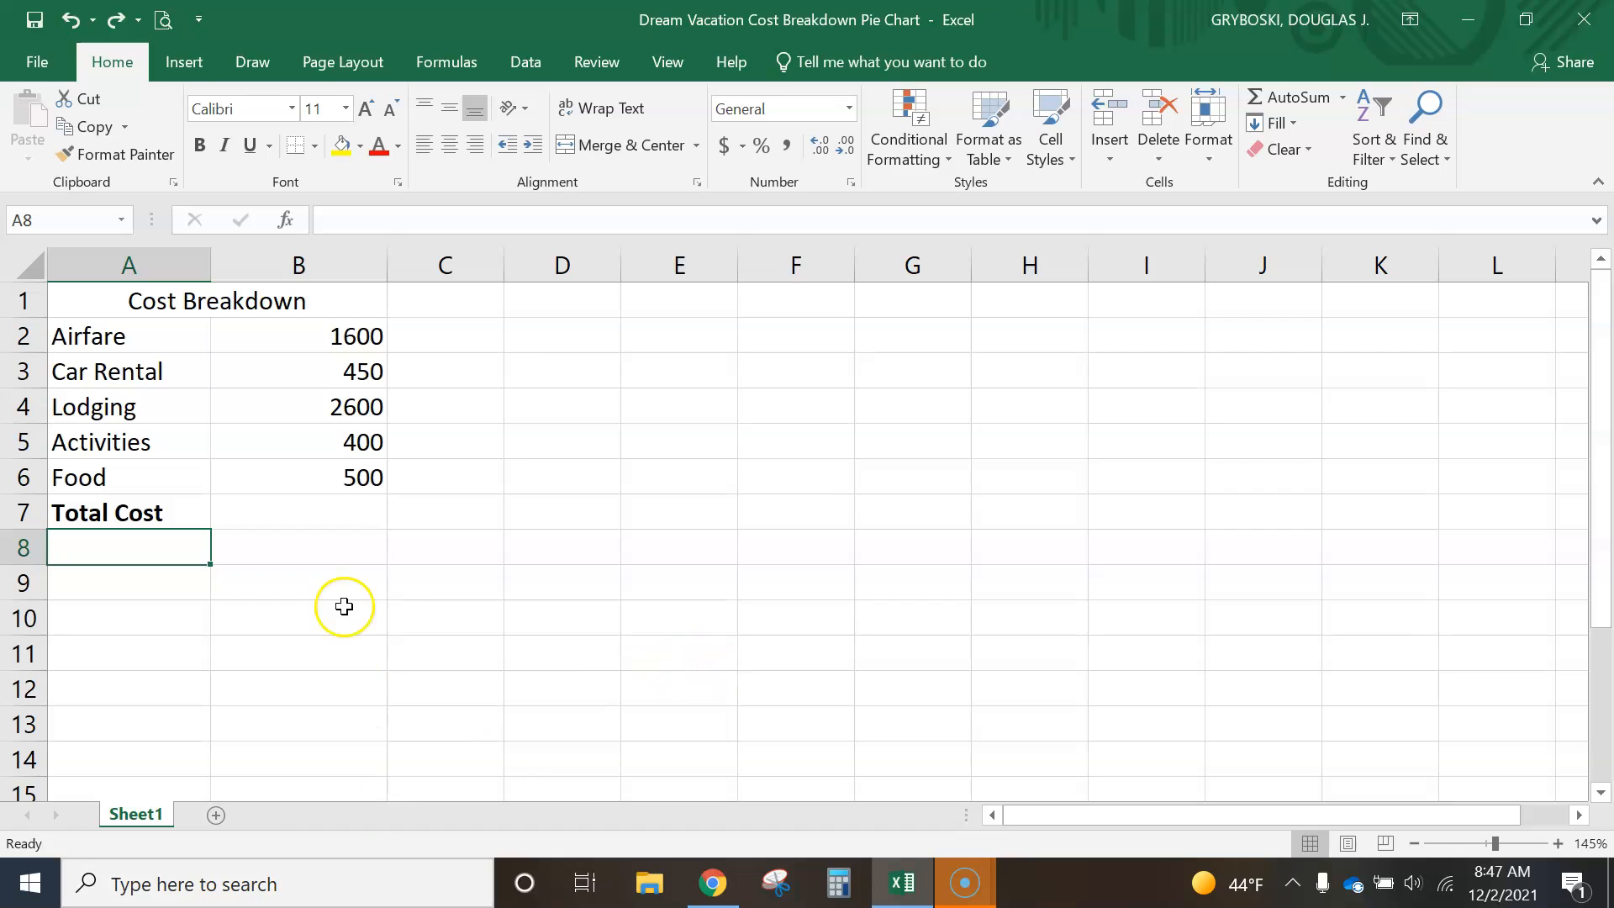
- Review the cost categories from Airfare to Food in column A of the cost breakdown
left_click_drag(94, 335, 110, 463)
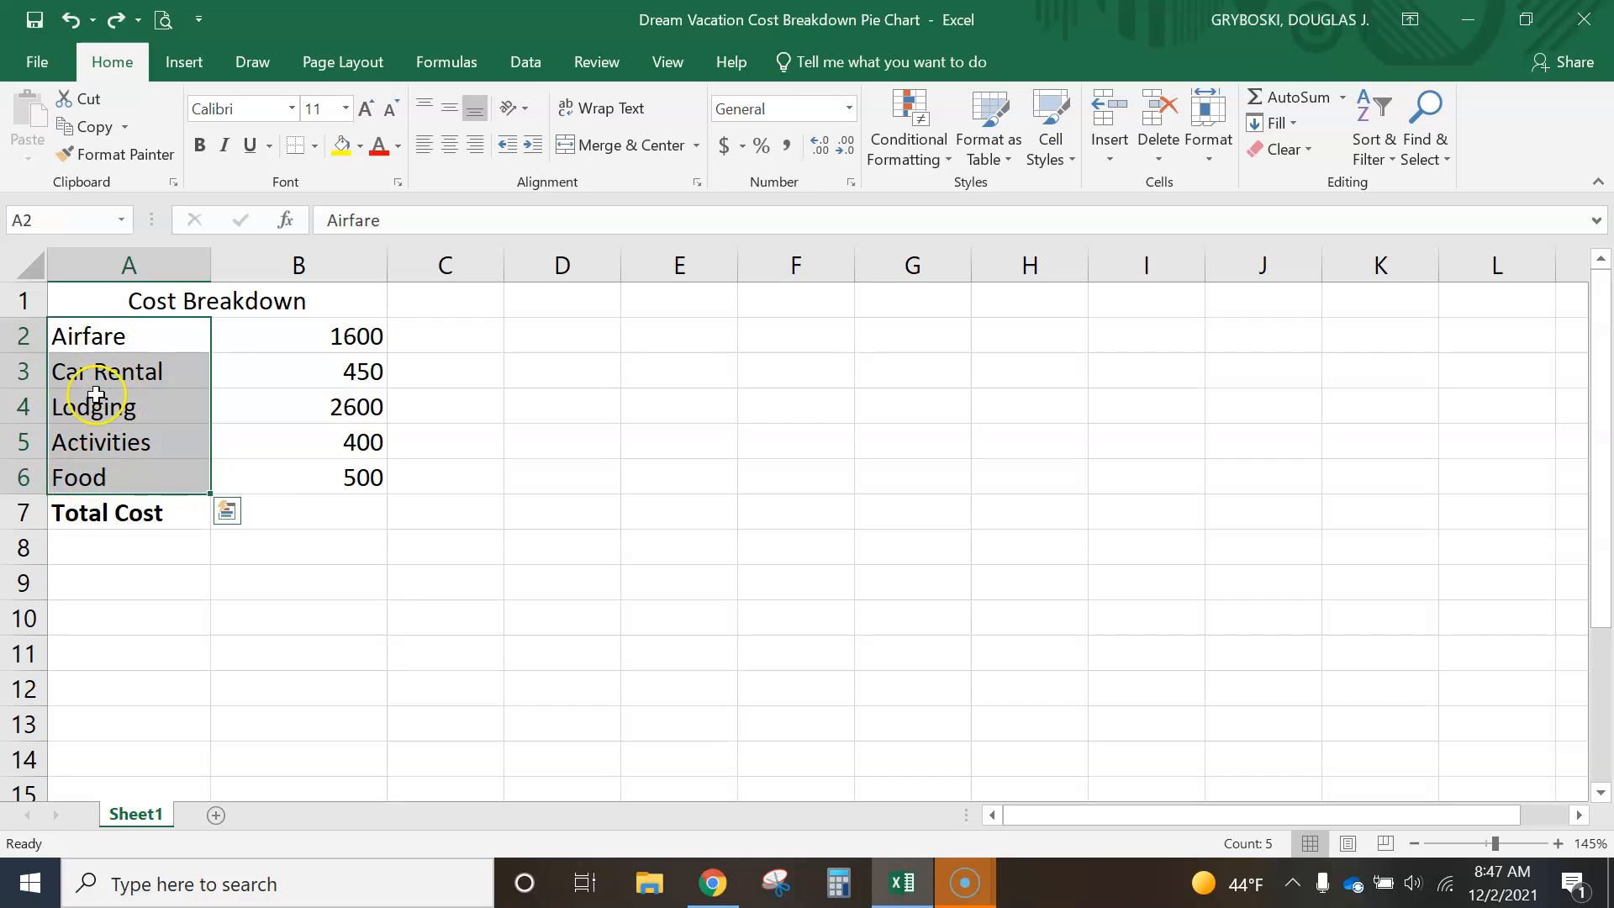
left_click_drag(126, 341, 128, 400)
left_click(121, 448)
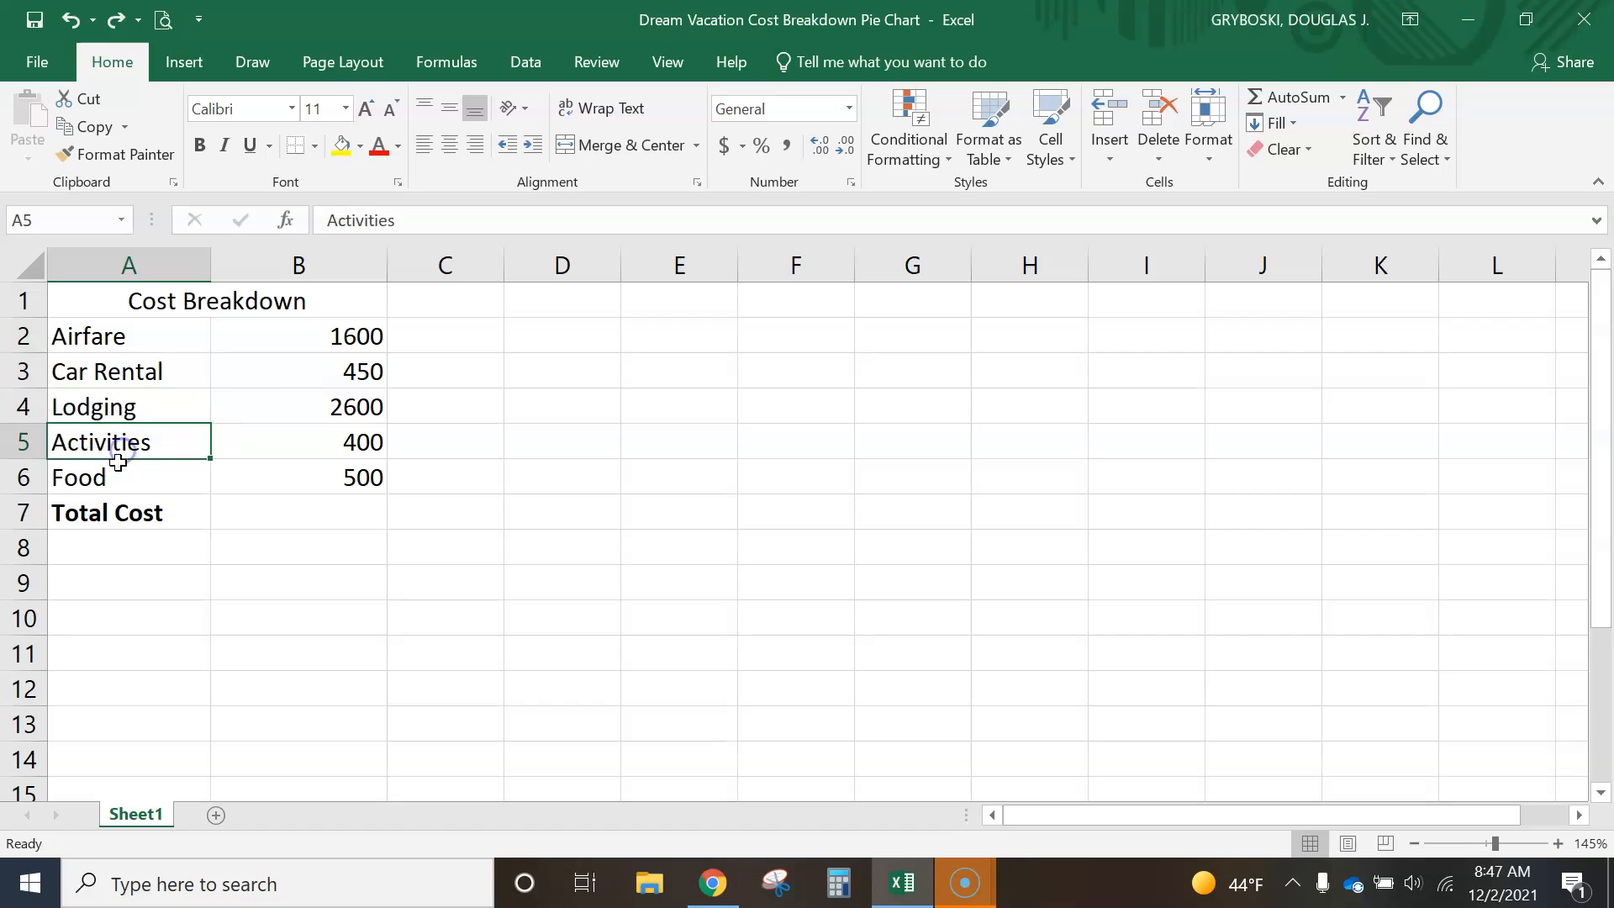
left_click(113, 479)
left_click(113, 447)
left_click(115, 475)
left_click_drag(122, 335, 139, 403)
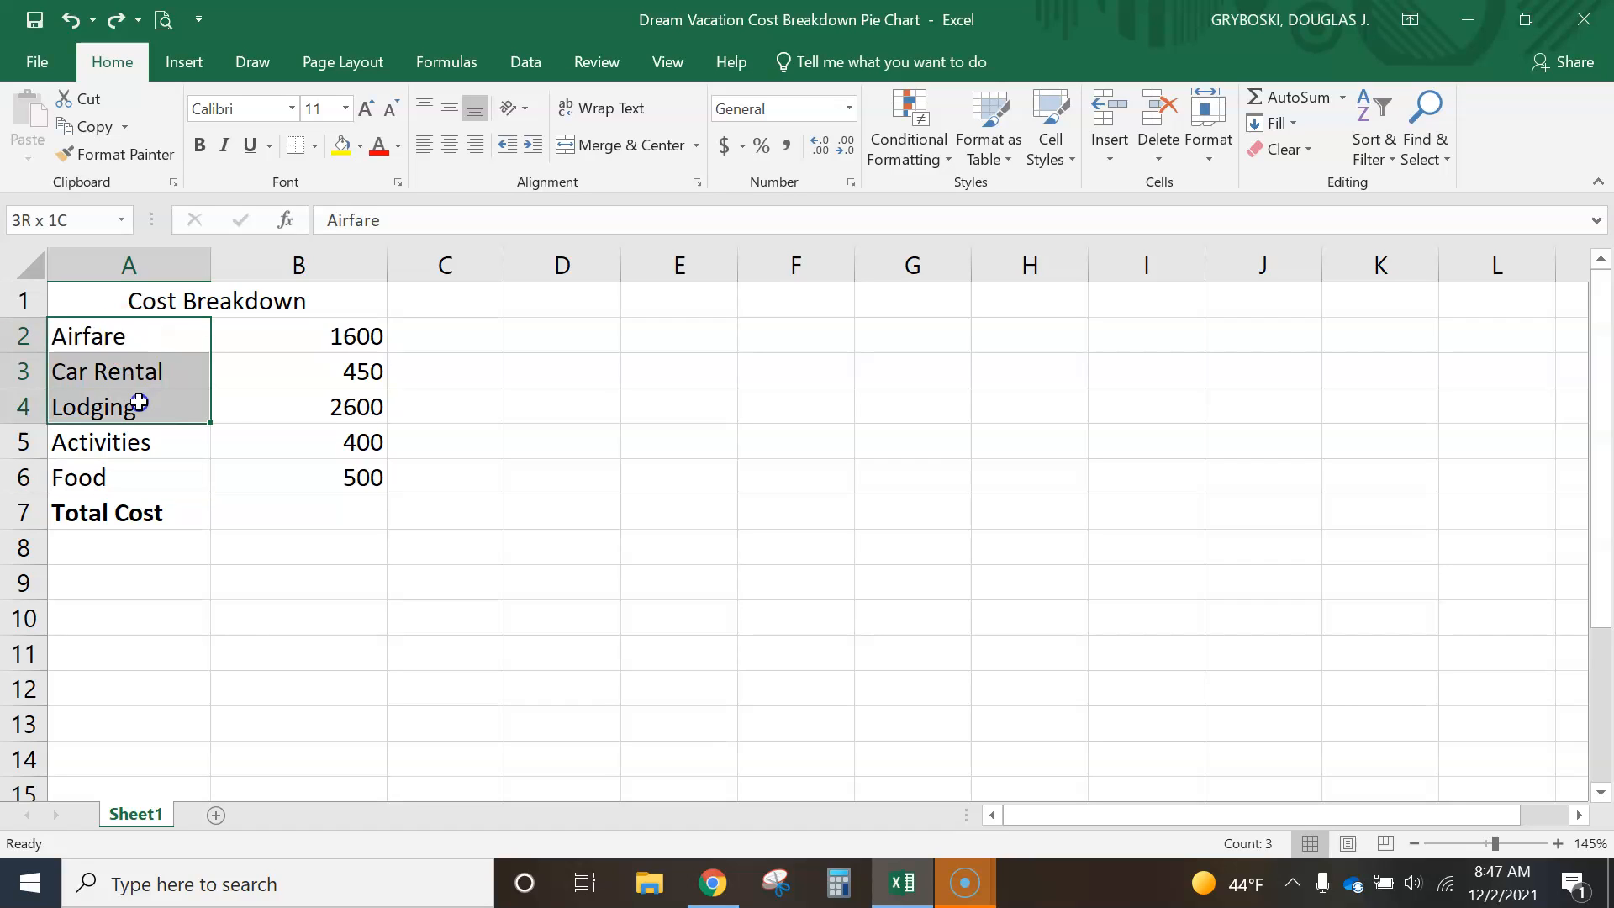
left_click(179, 562)
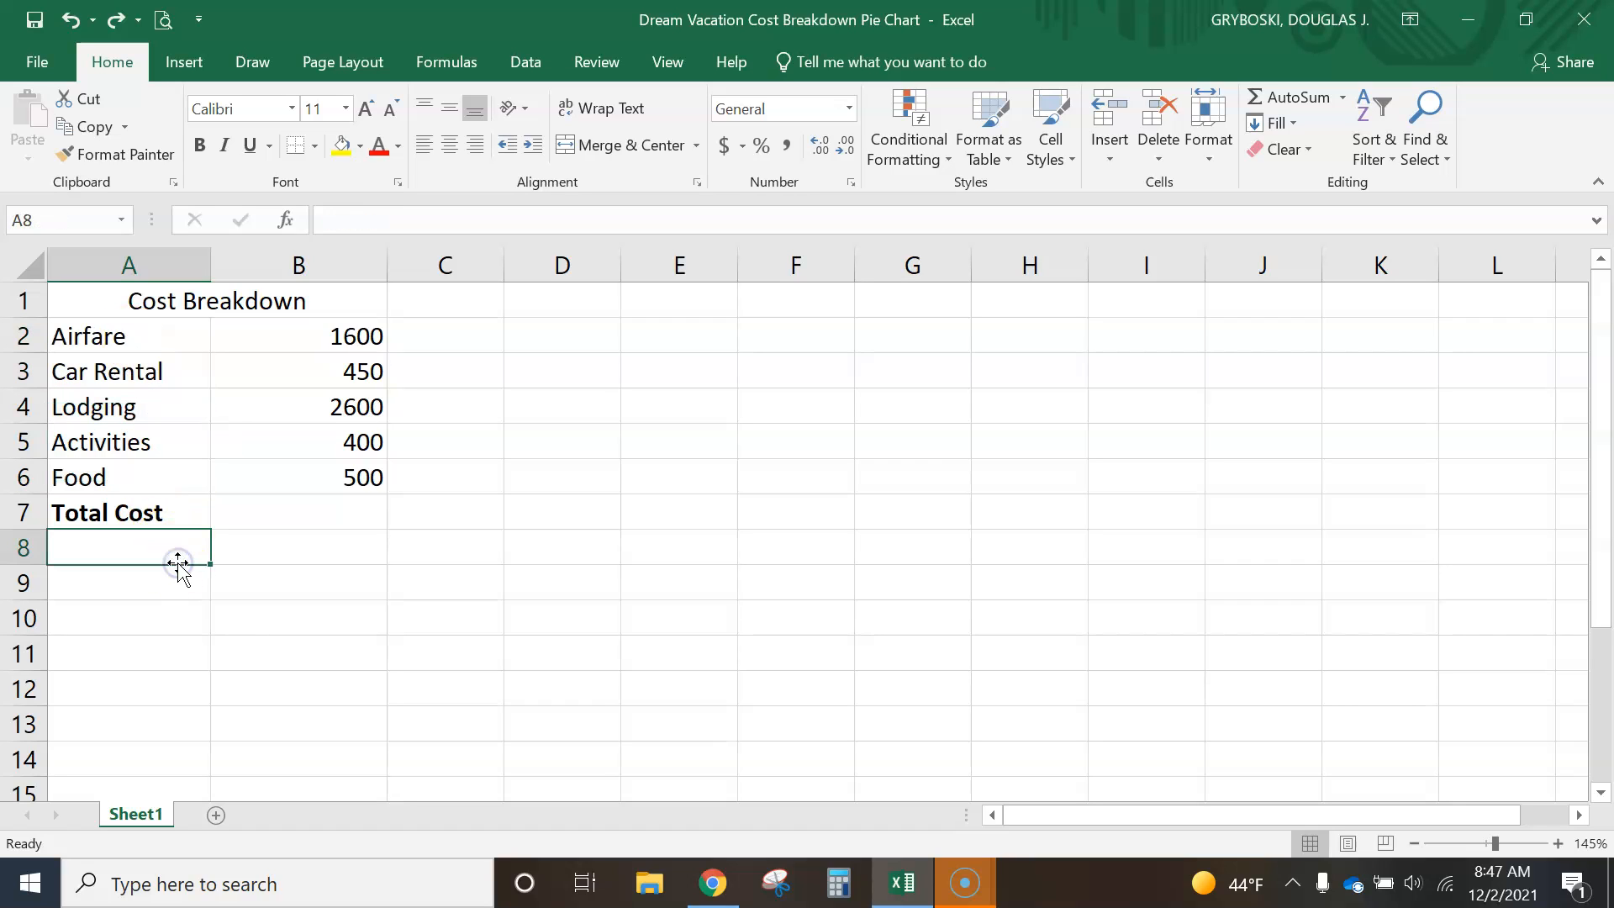
- Unmerge the Cost Breakdown title cell and merge and center it again across A1:B1
left_click(136, 300)
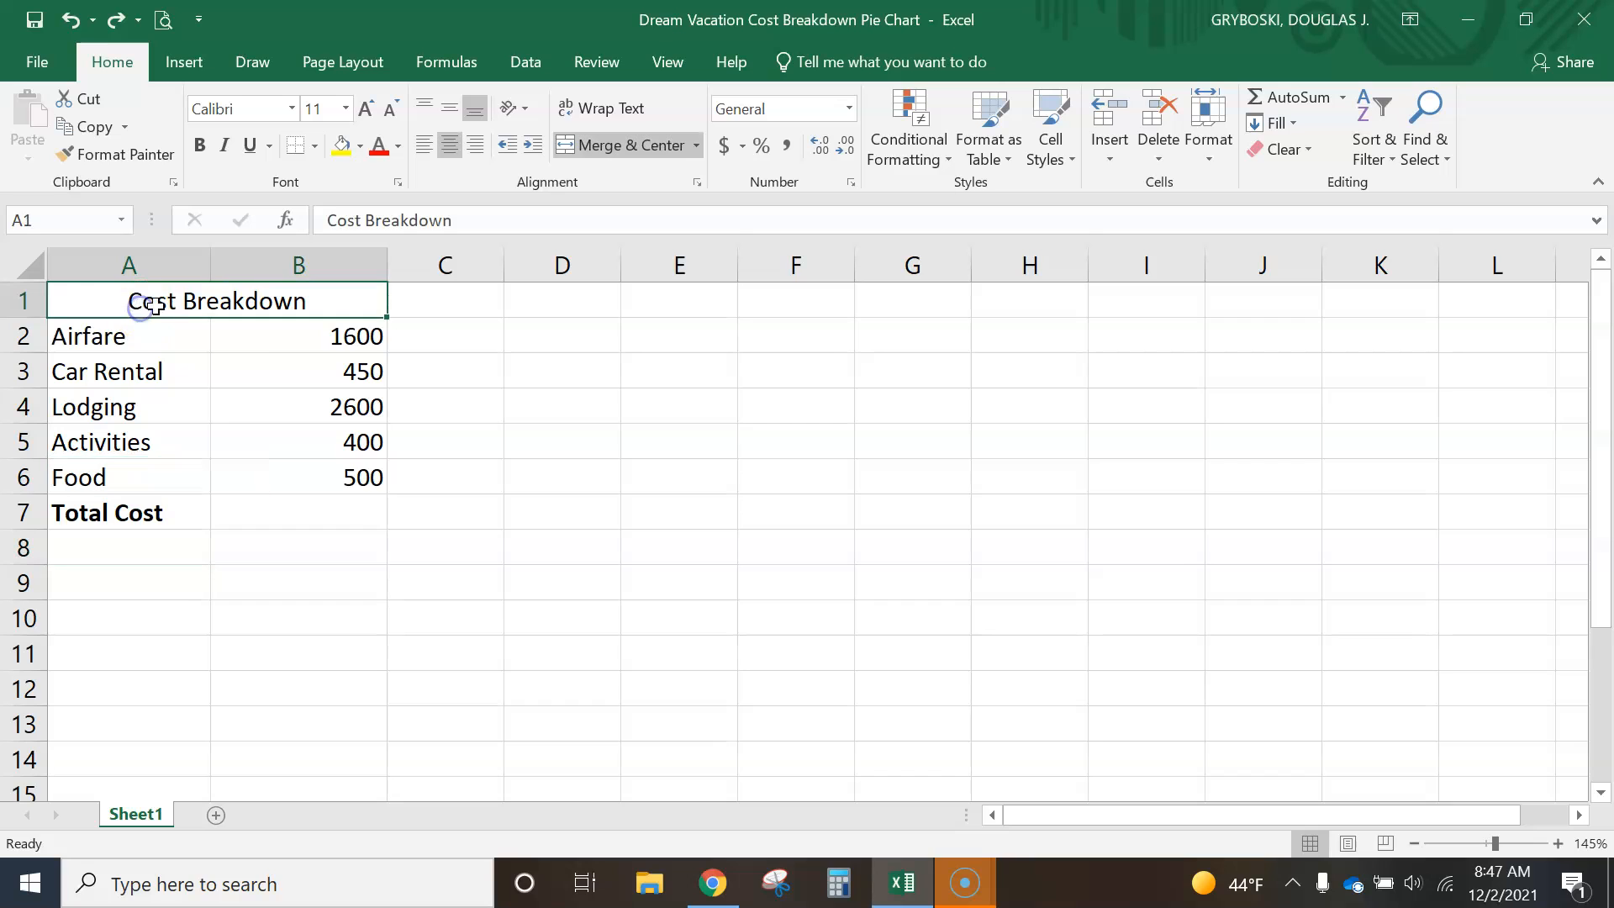
left_click(591, 155)
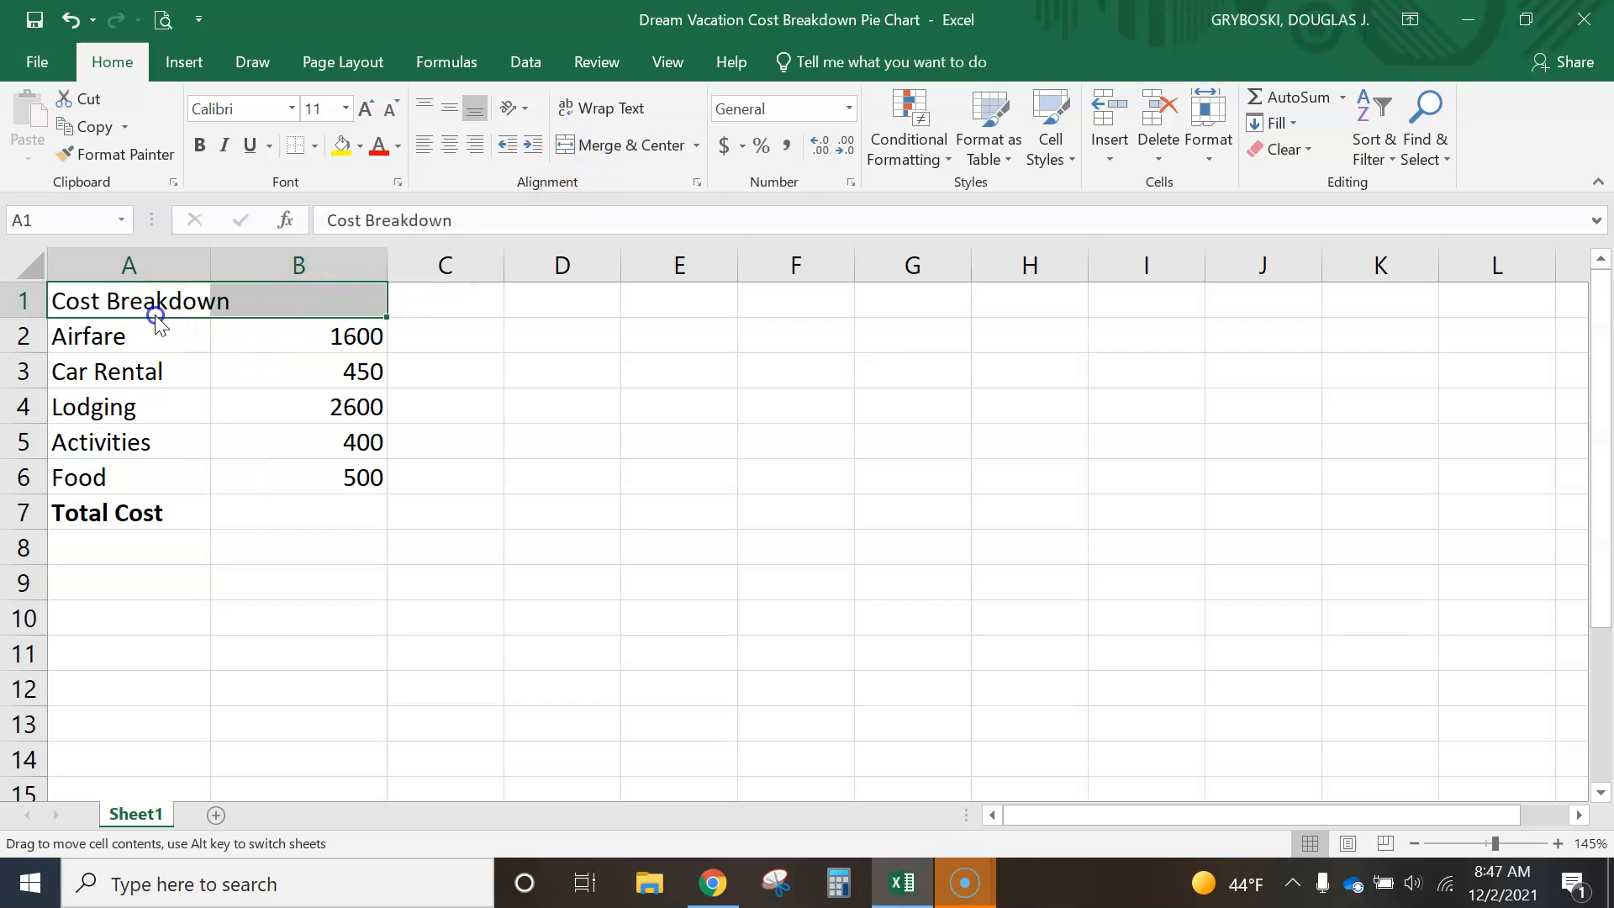
left_click(126, 305)
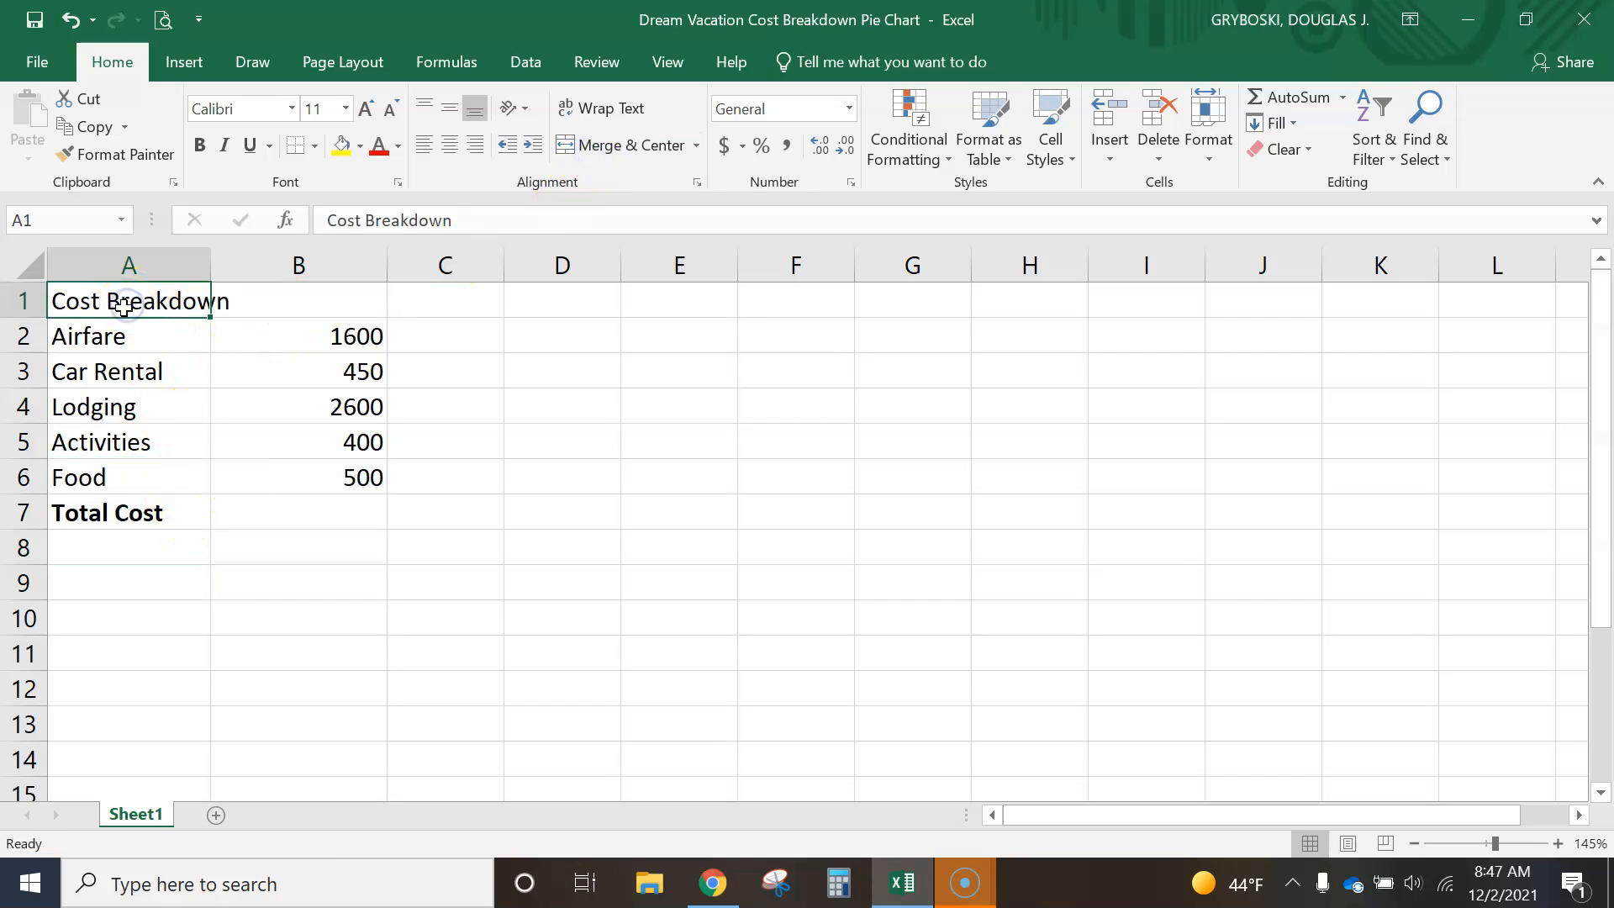
left_click_drag(124, 305, 299, 299)
left_click(615, 149)
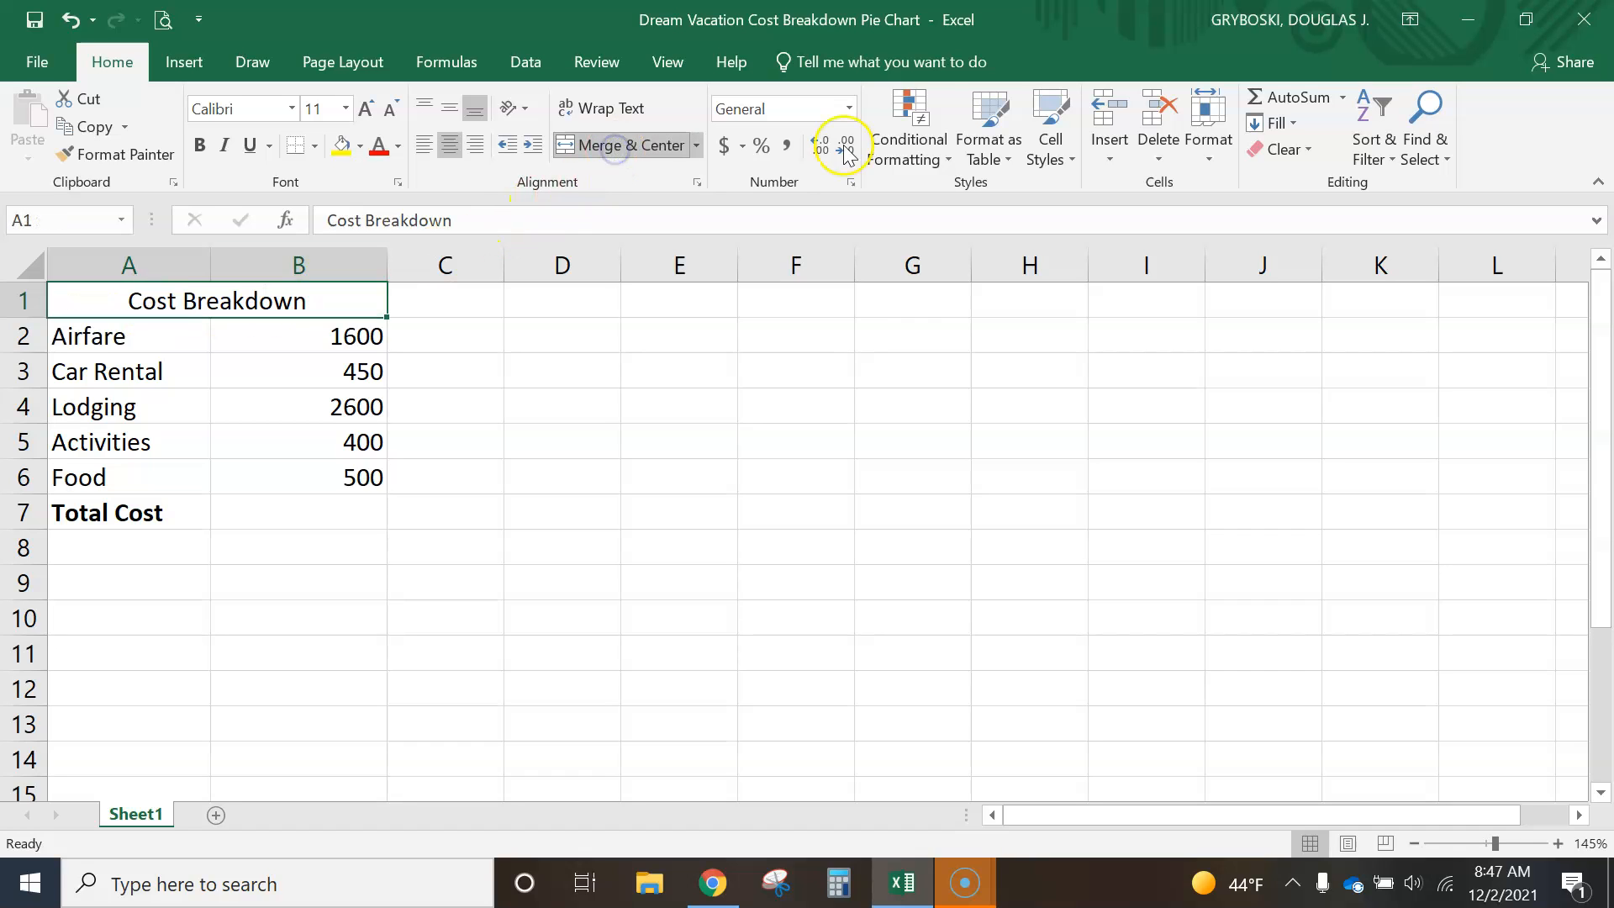
- Apply the Neutral cell style to the Cost Breakdown title and the Good style to the Total Cost row
left_click(1062, 160)
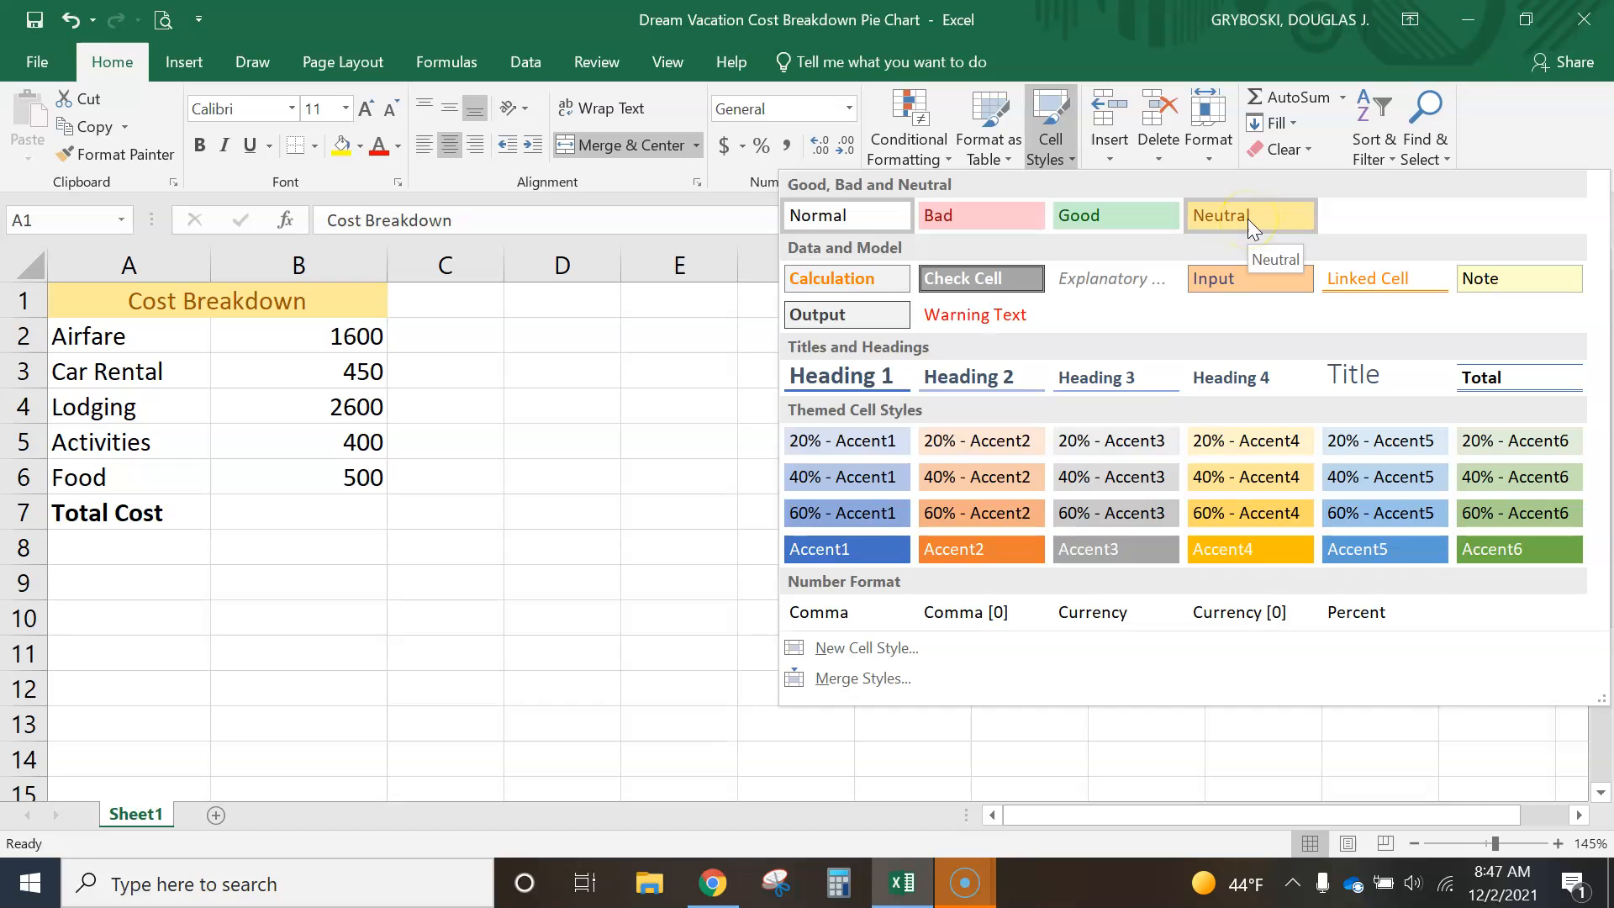
left_click(1247, 219)
left_click_drag(97, 527, 301, 513)
left_click(1072, 165)
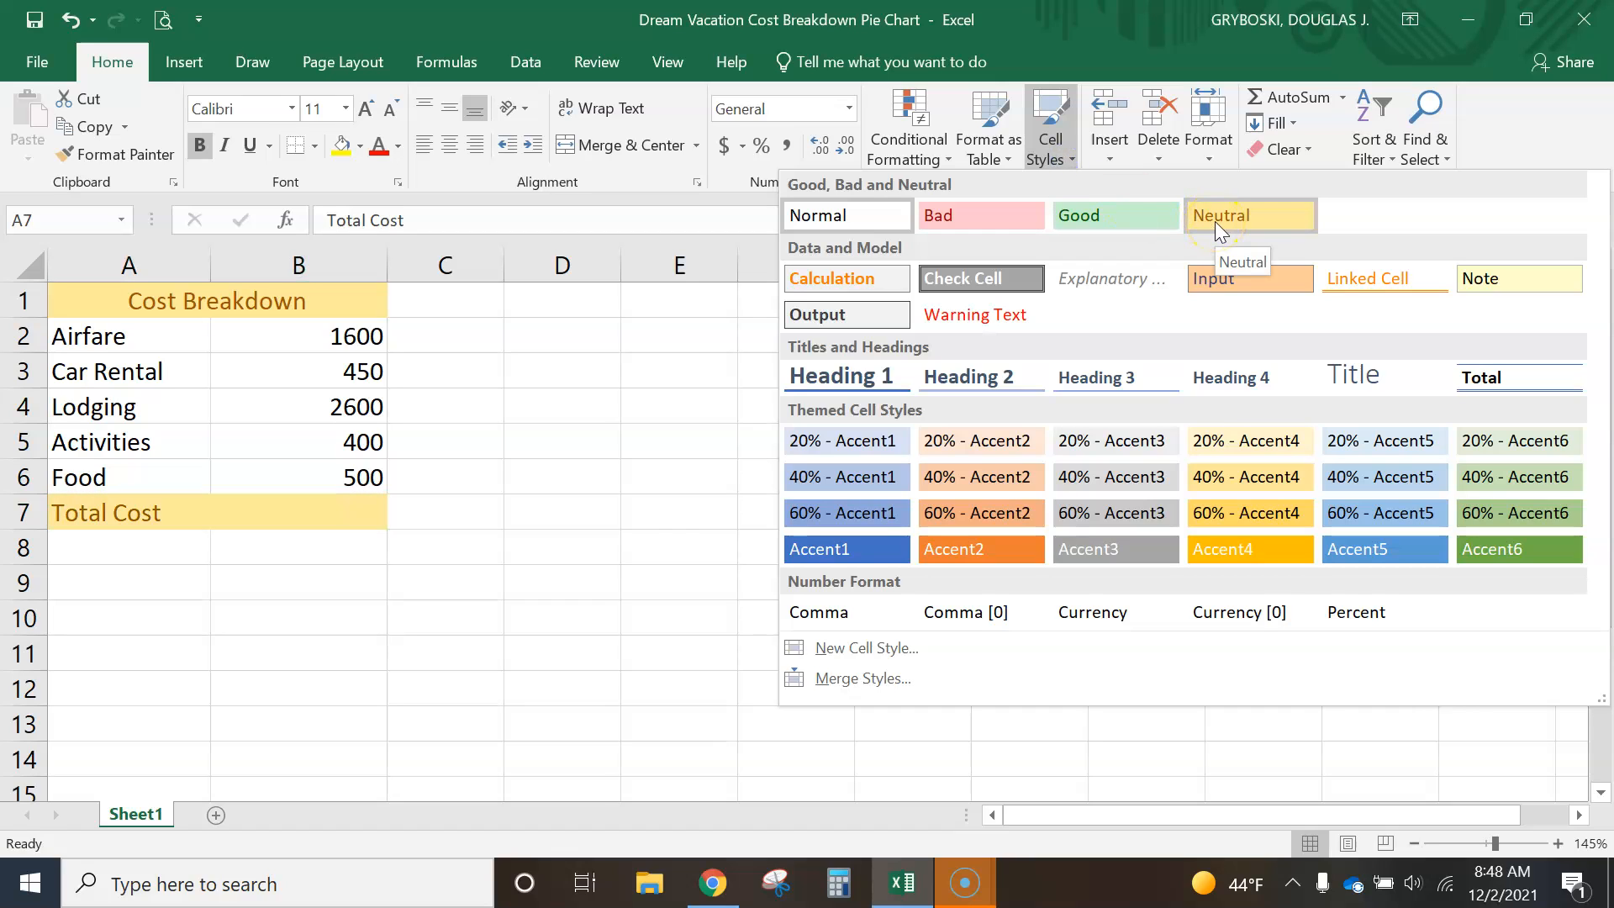
left_click(1124, 217)
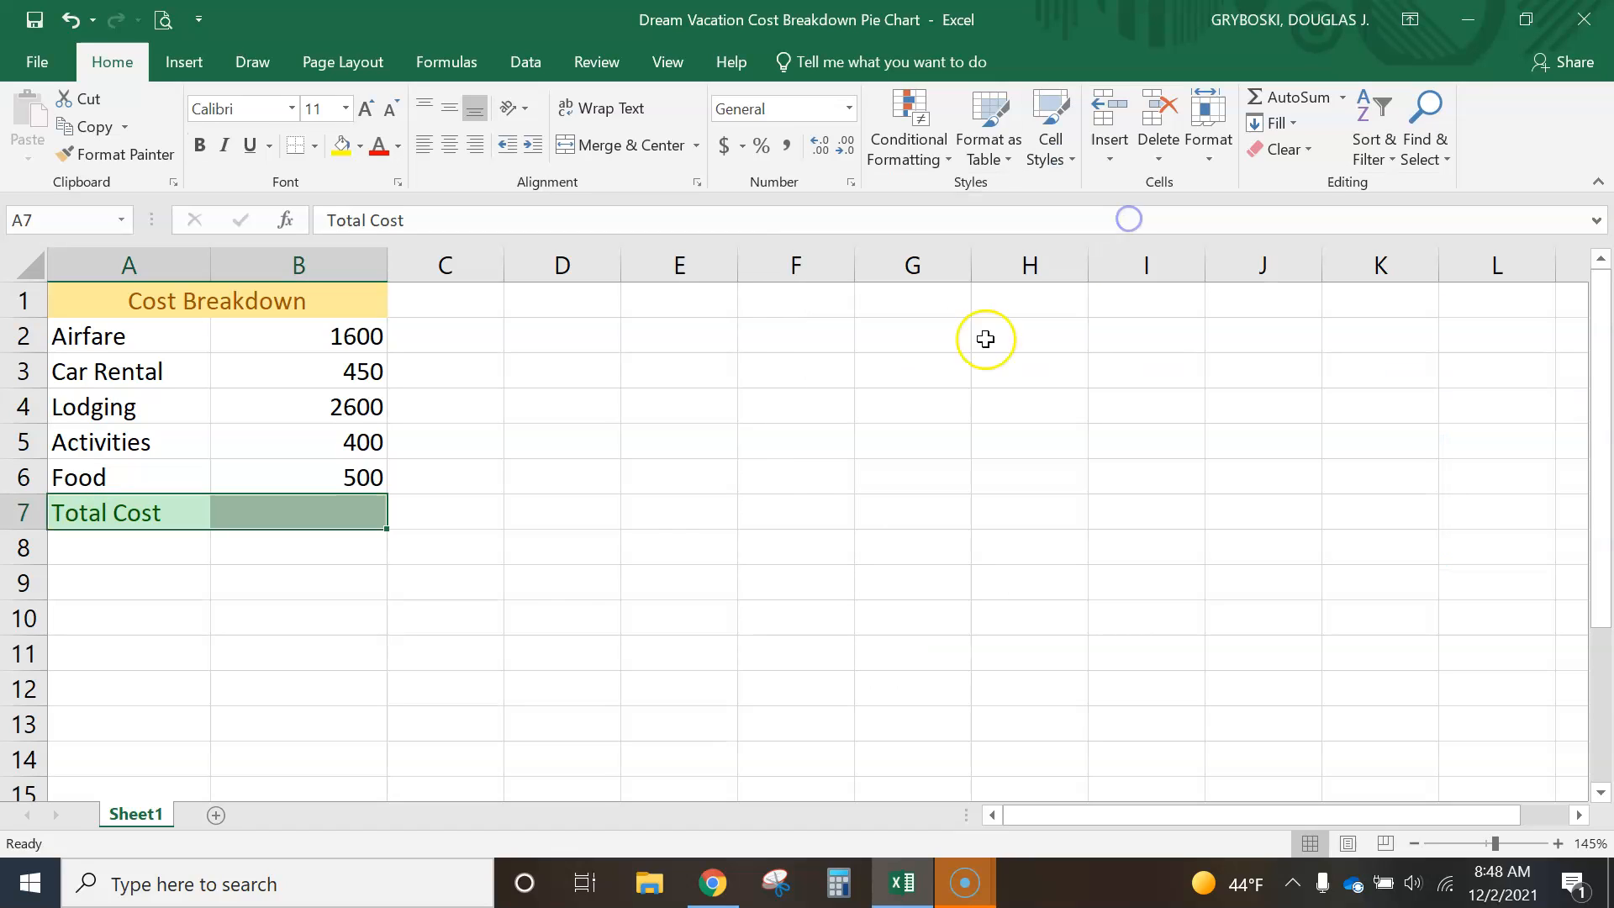
left_click(309, 594)
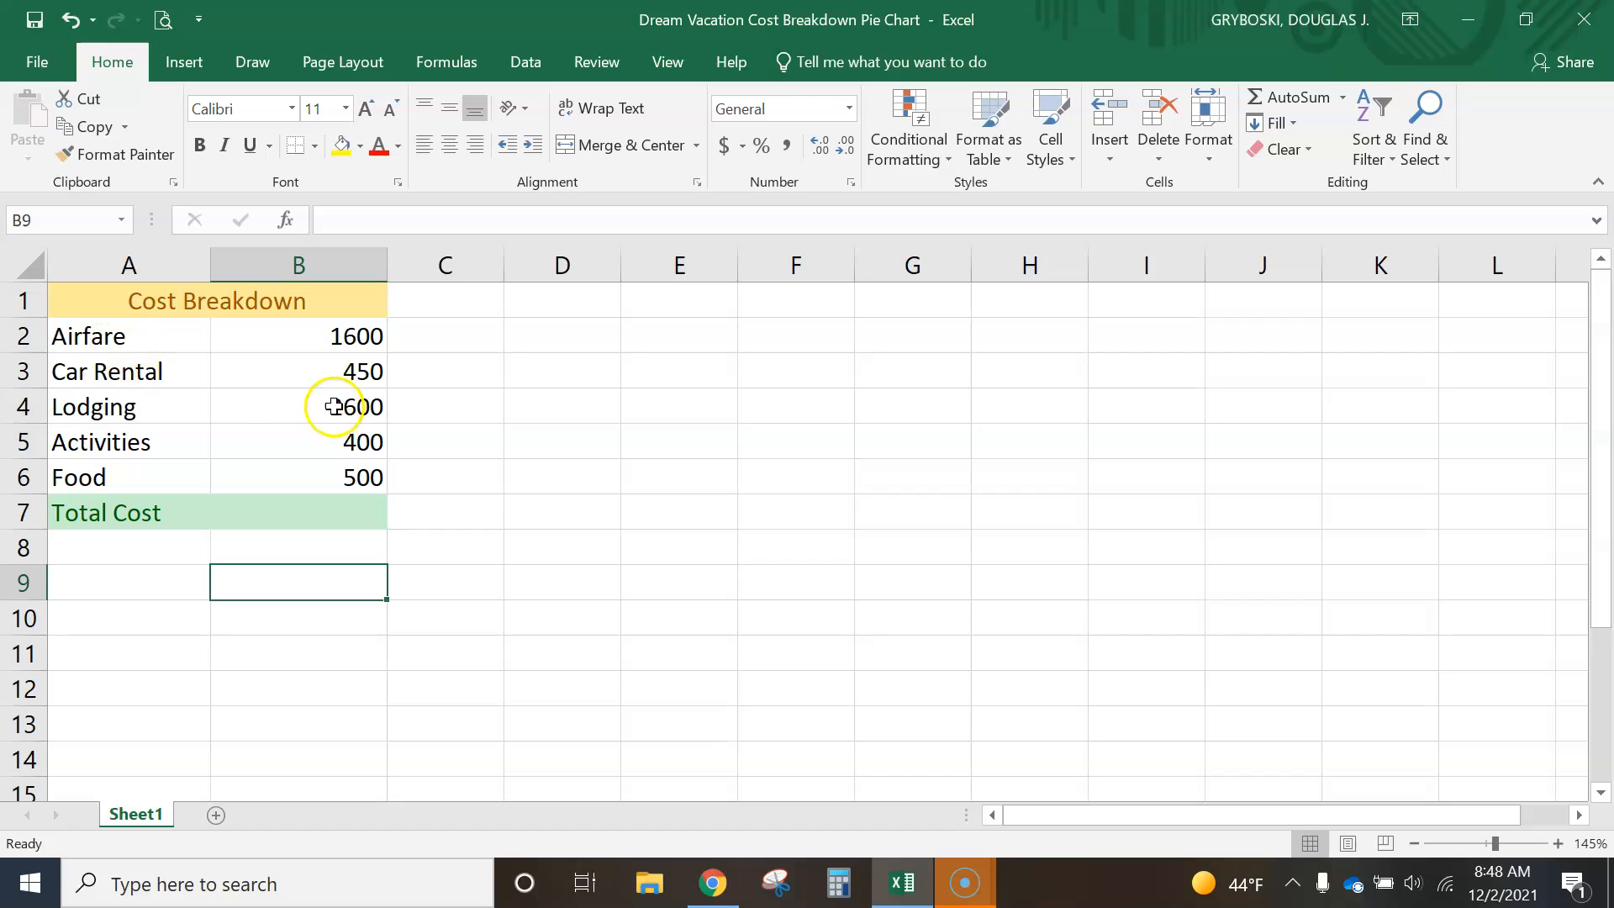
- Format the costs in B2:B6 as Accounting dollar amounts and total them in B7 with AutoSum
left_click_drag(361, 337, 362, 475)
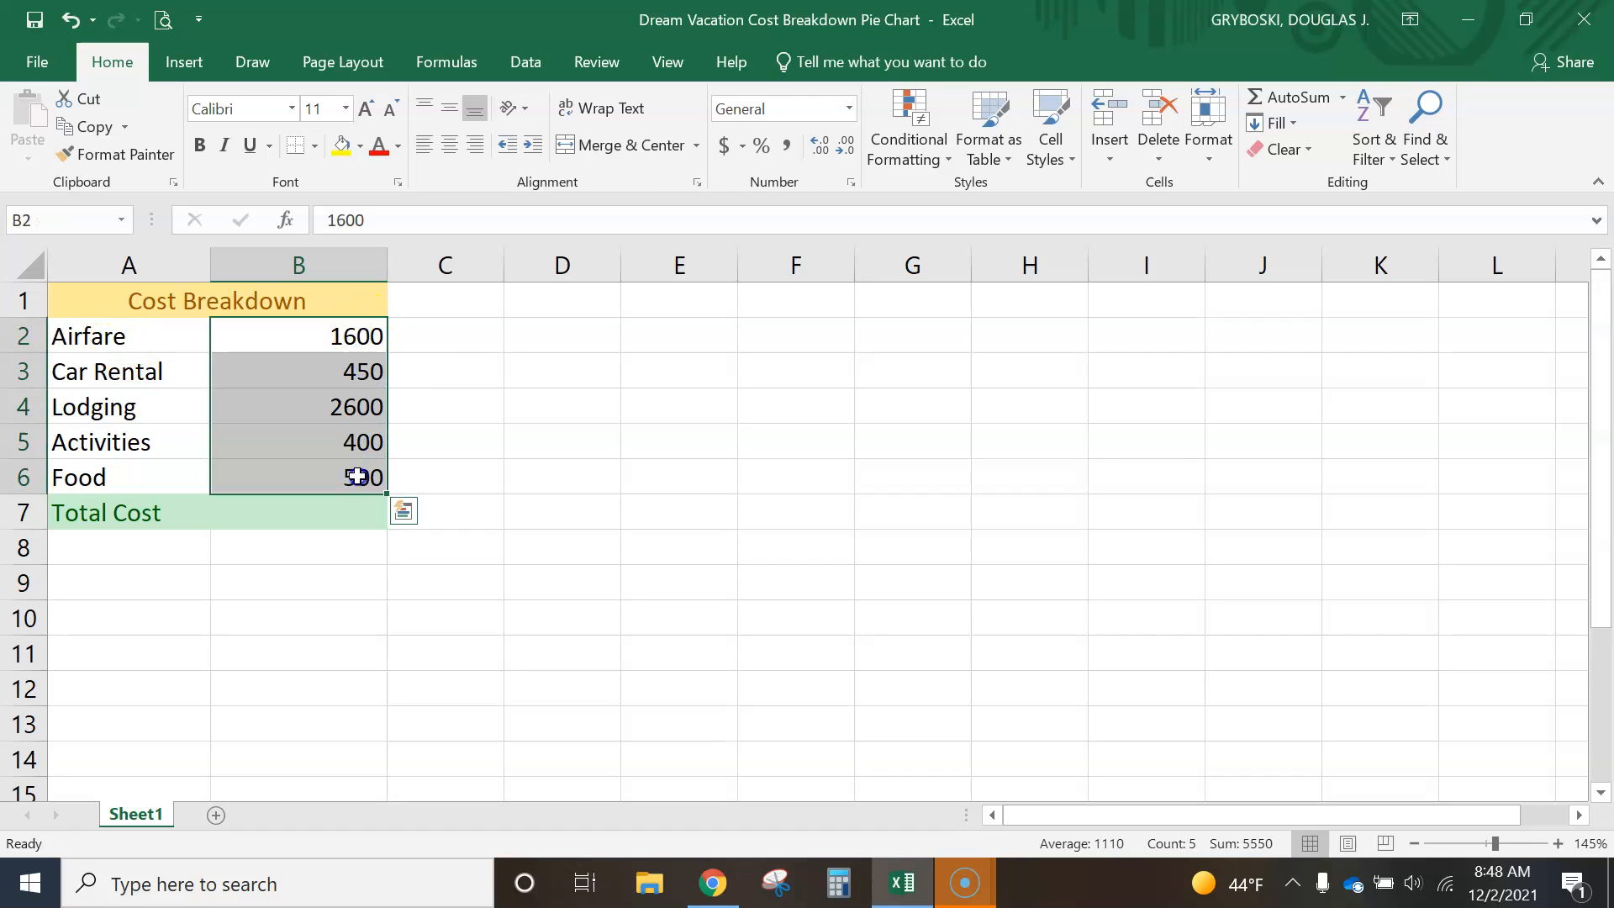
left_click(725, 145)
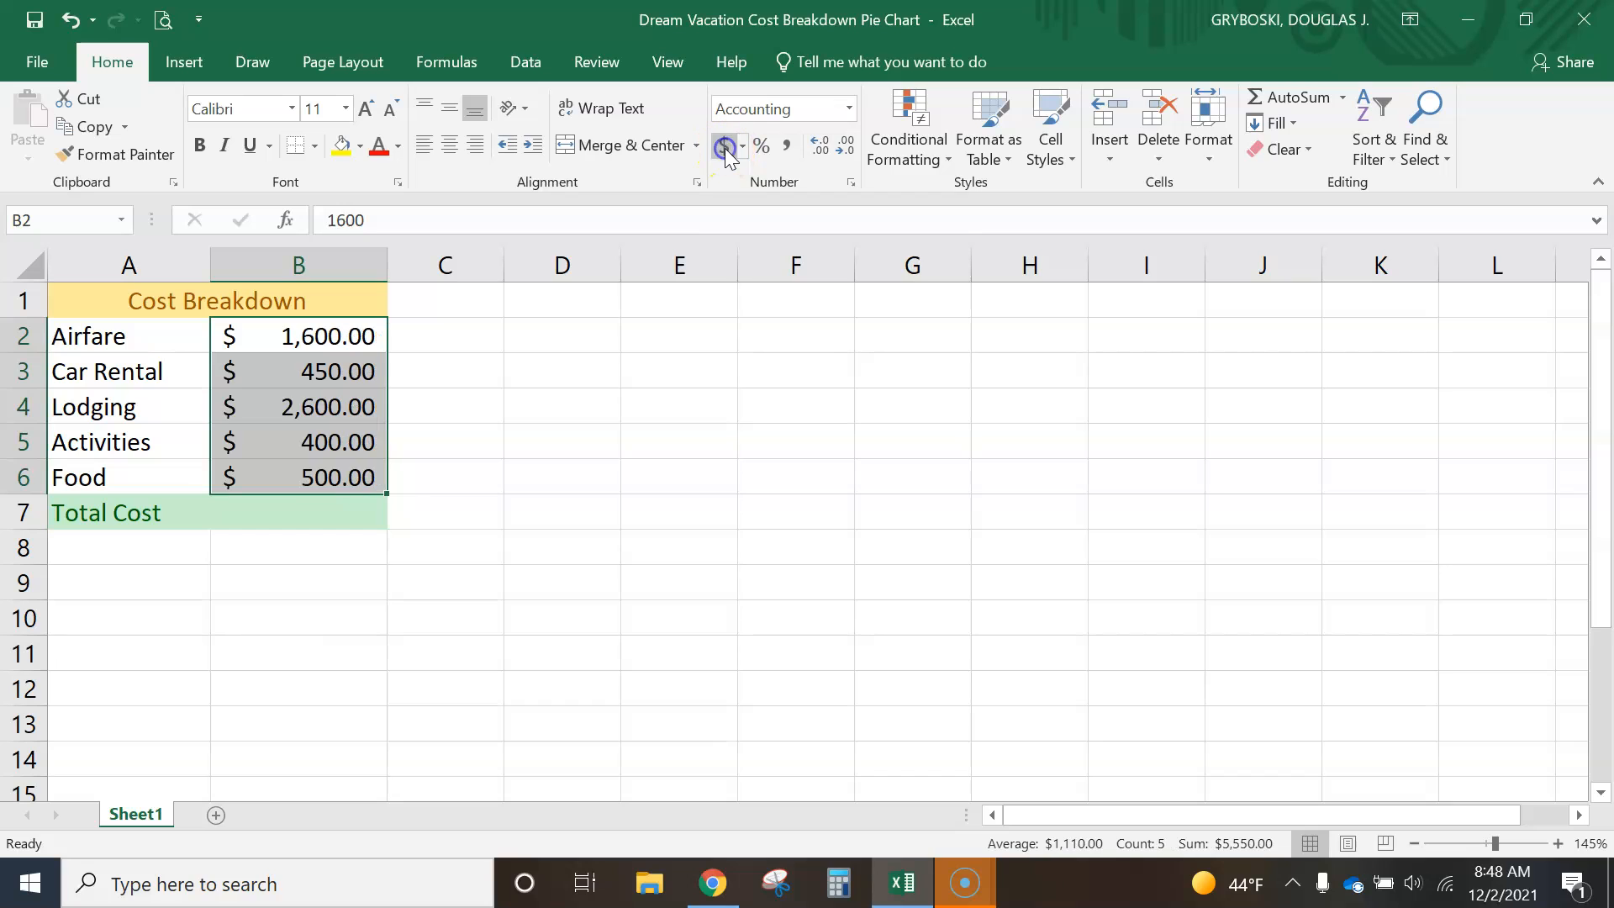
left_click(341, 513)
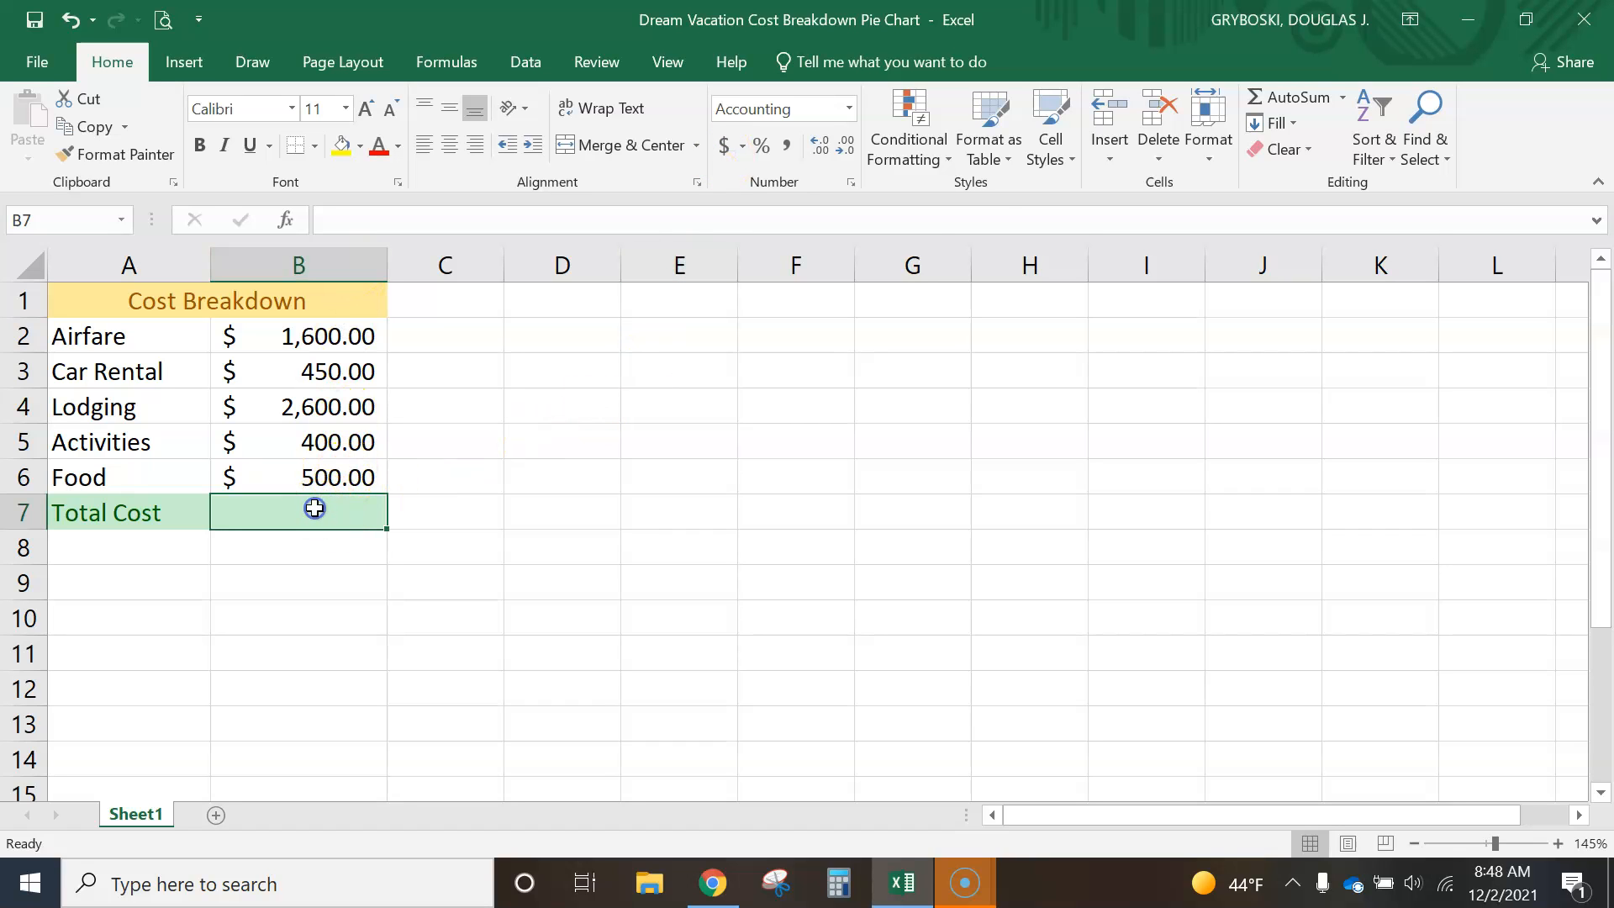
left_click(1295, 98)
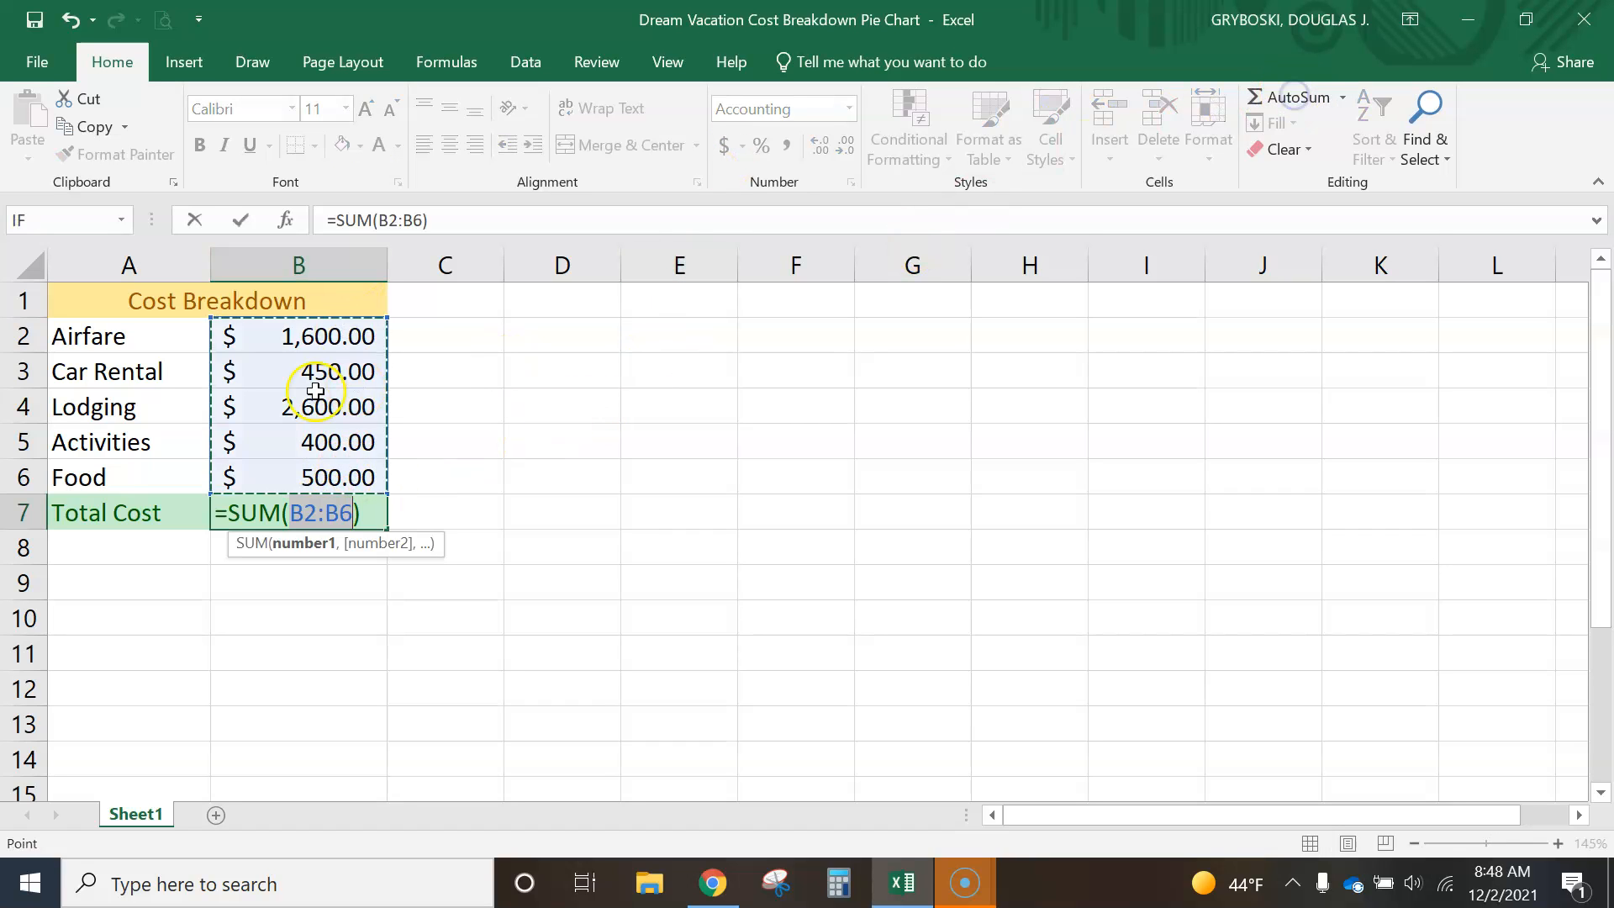
key("Return")
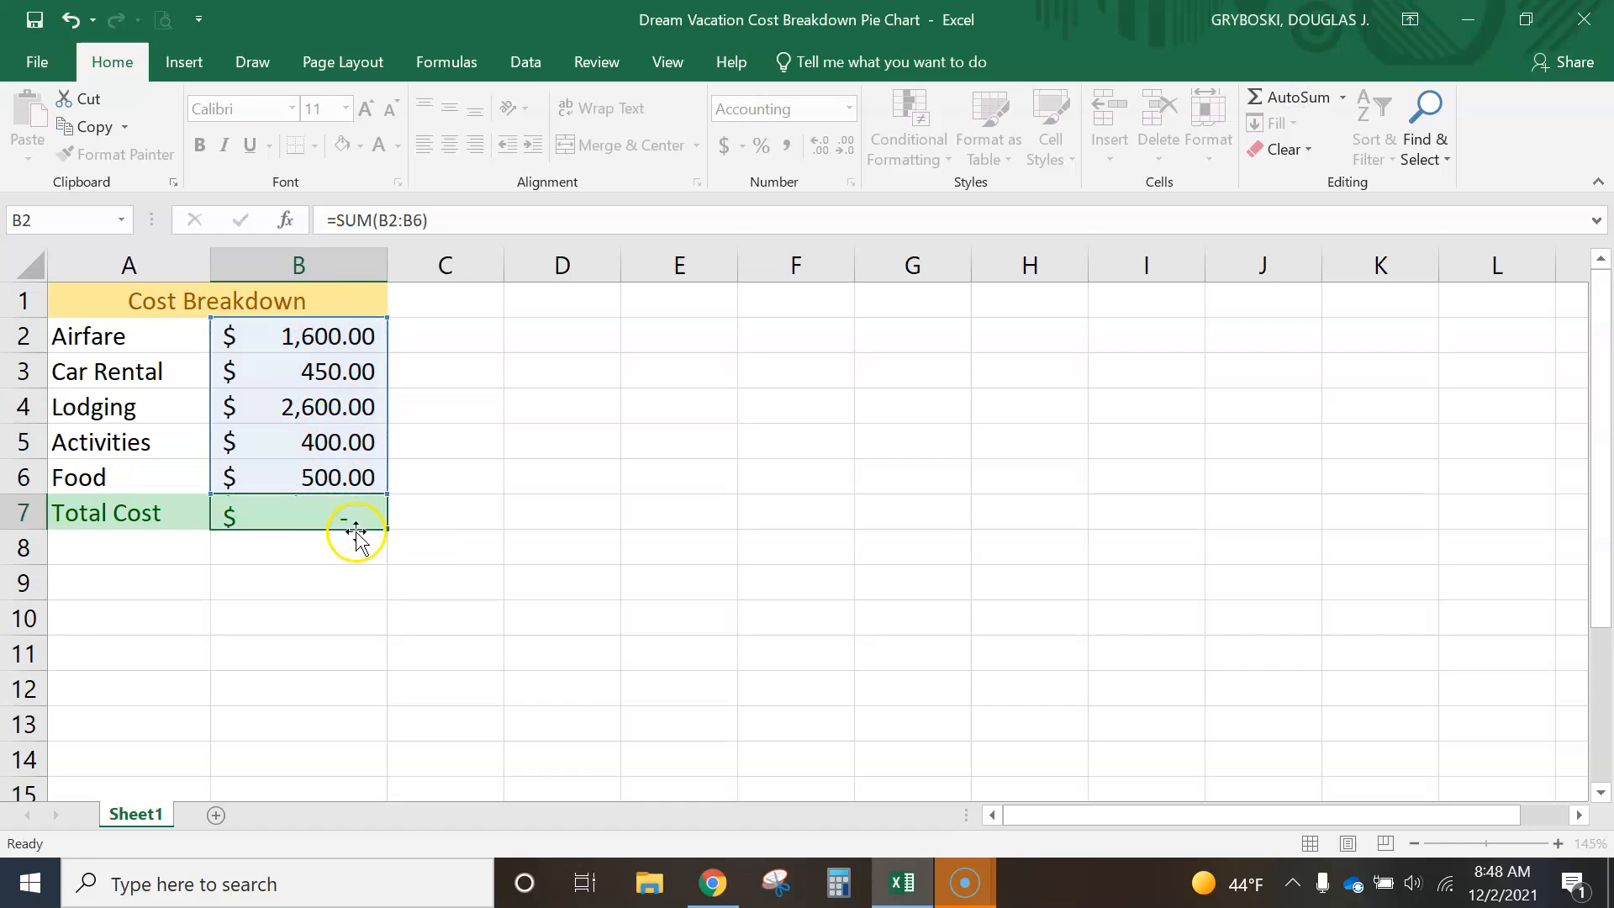
left_click(311, 521)
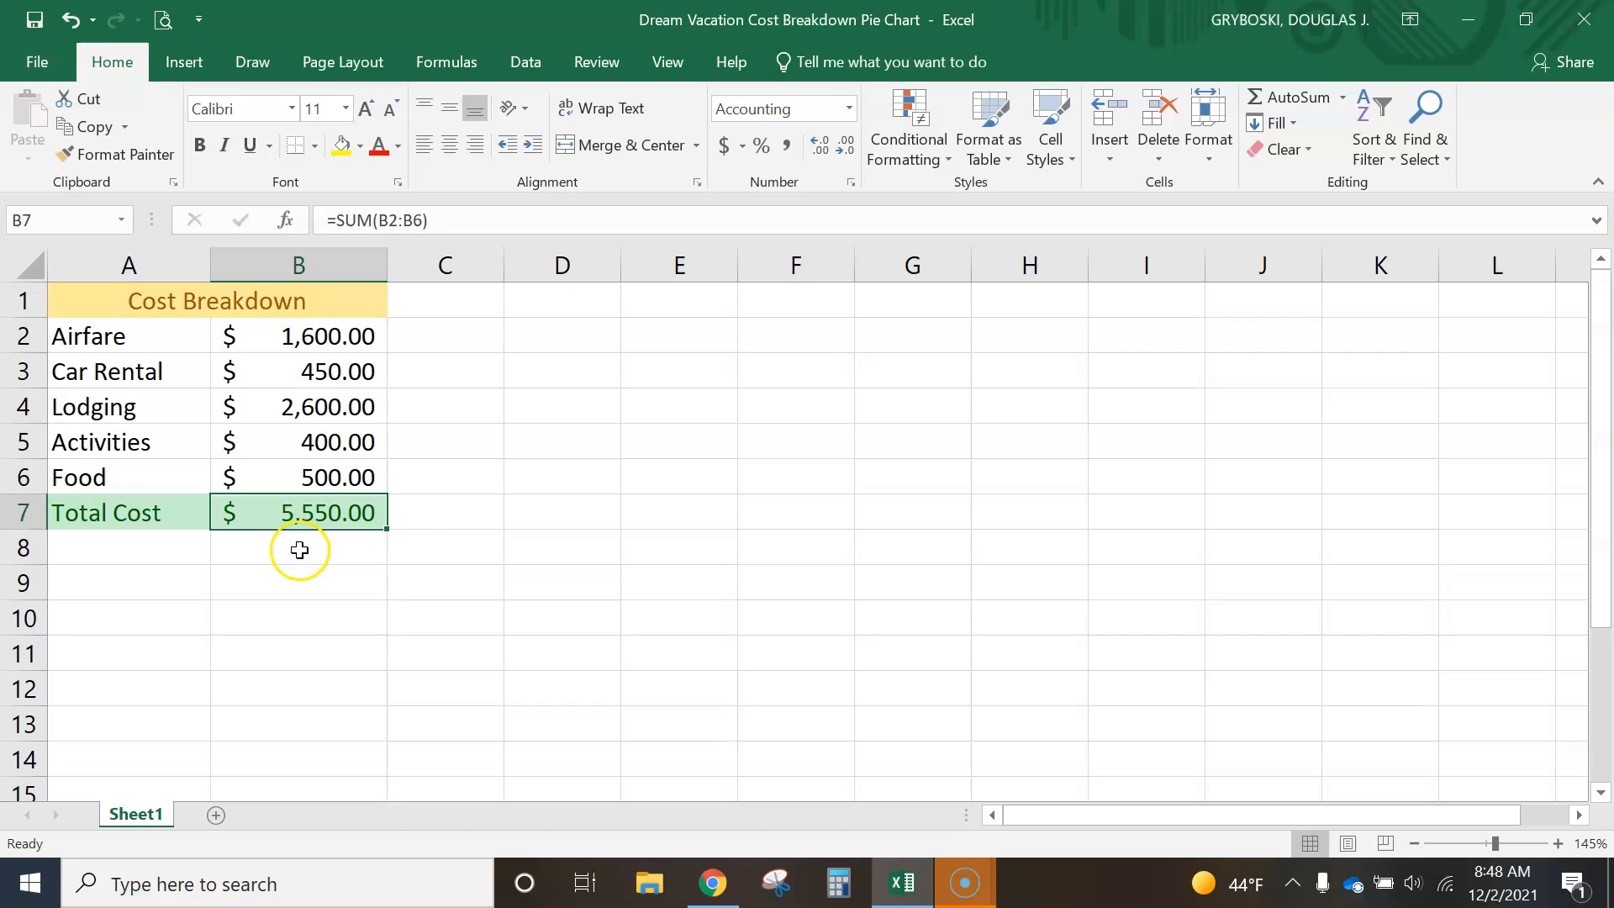
left_click(180, 553)
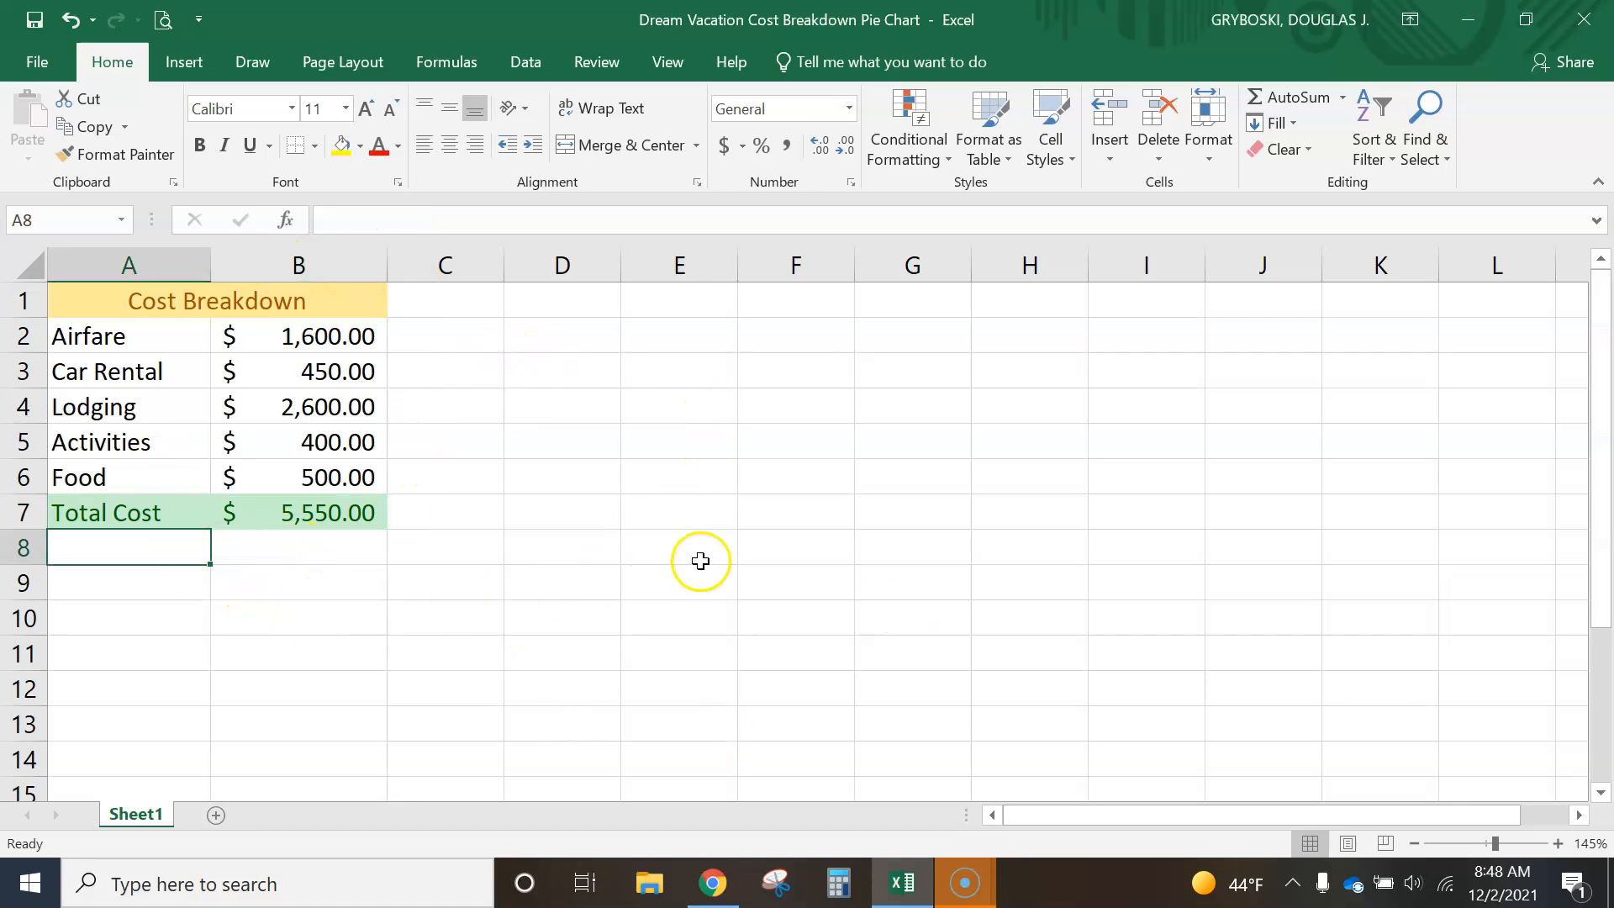
left_click_drag(133, 335, 321, 480)
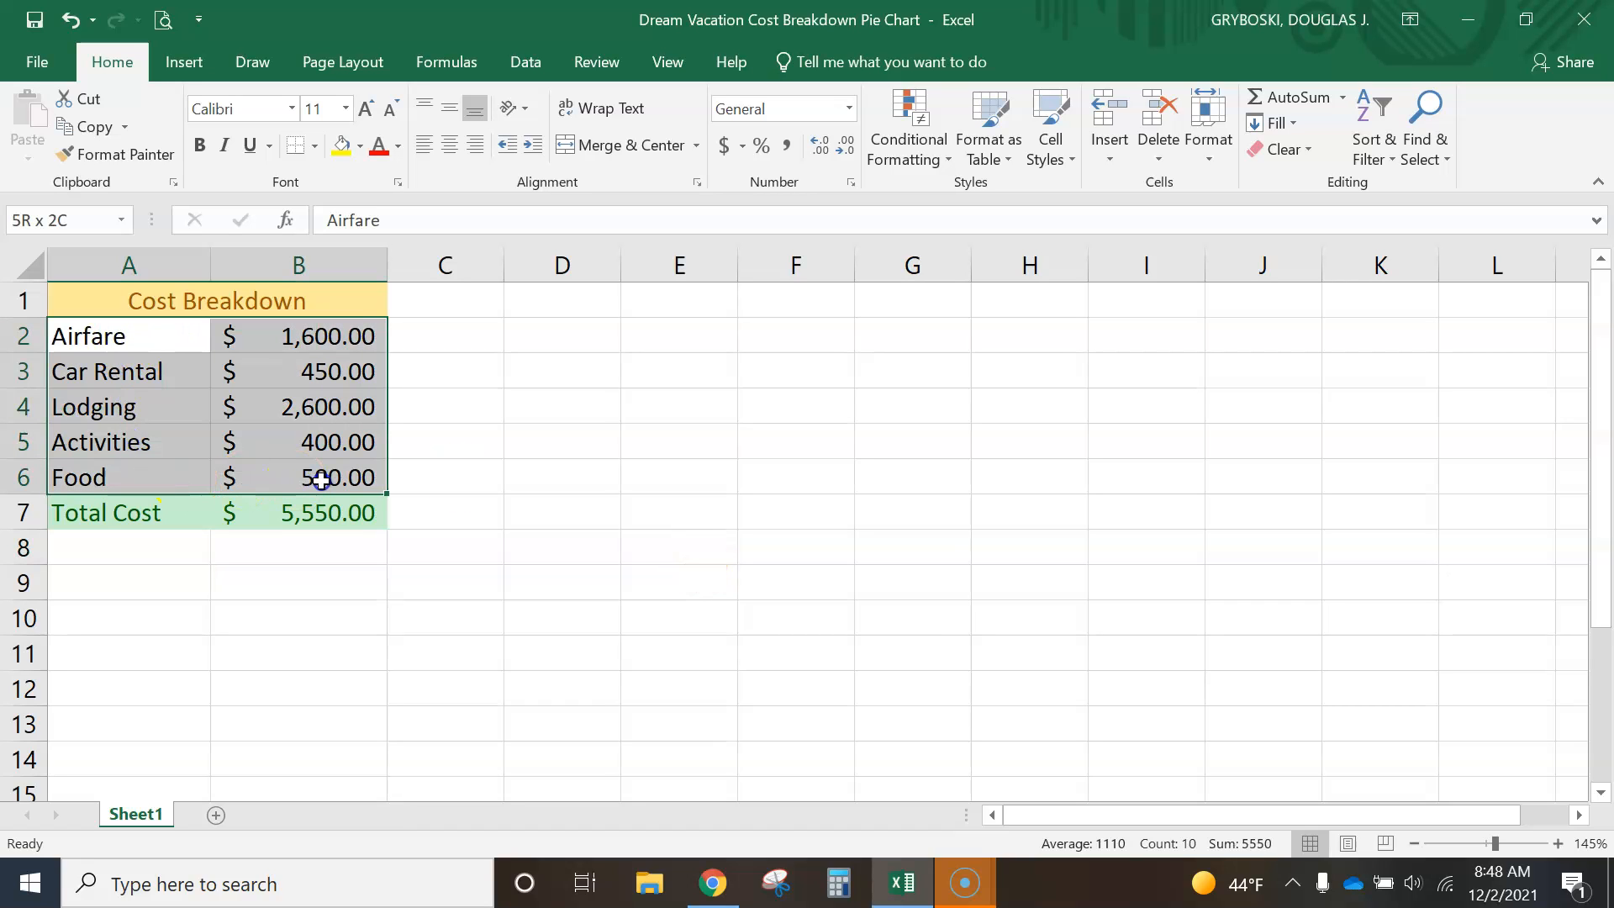
left_click(271, 593)
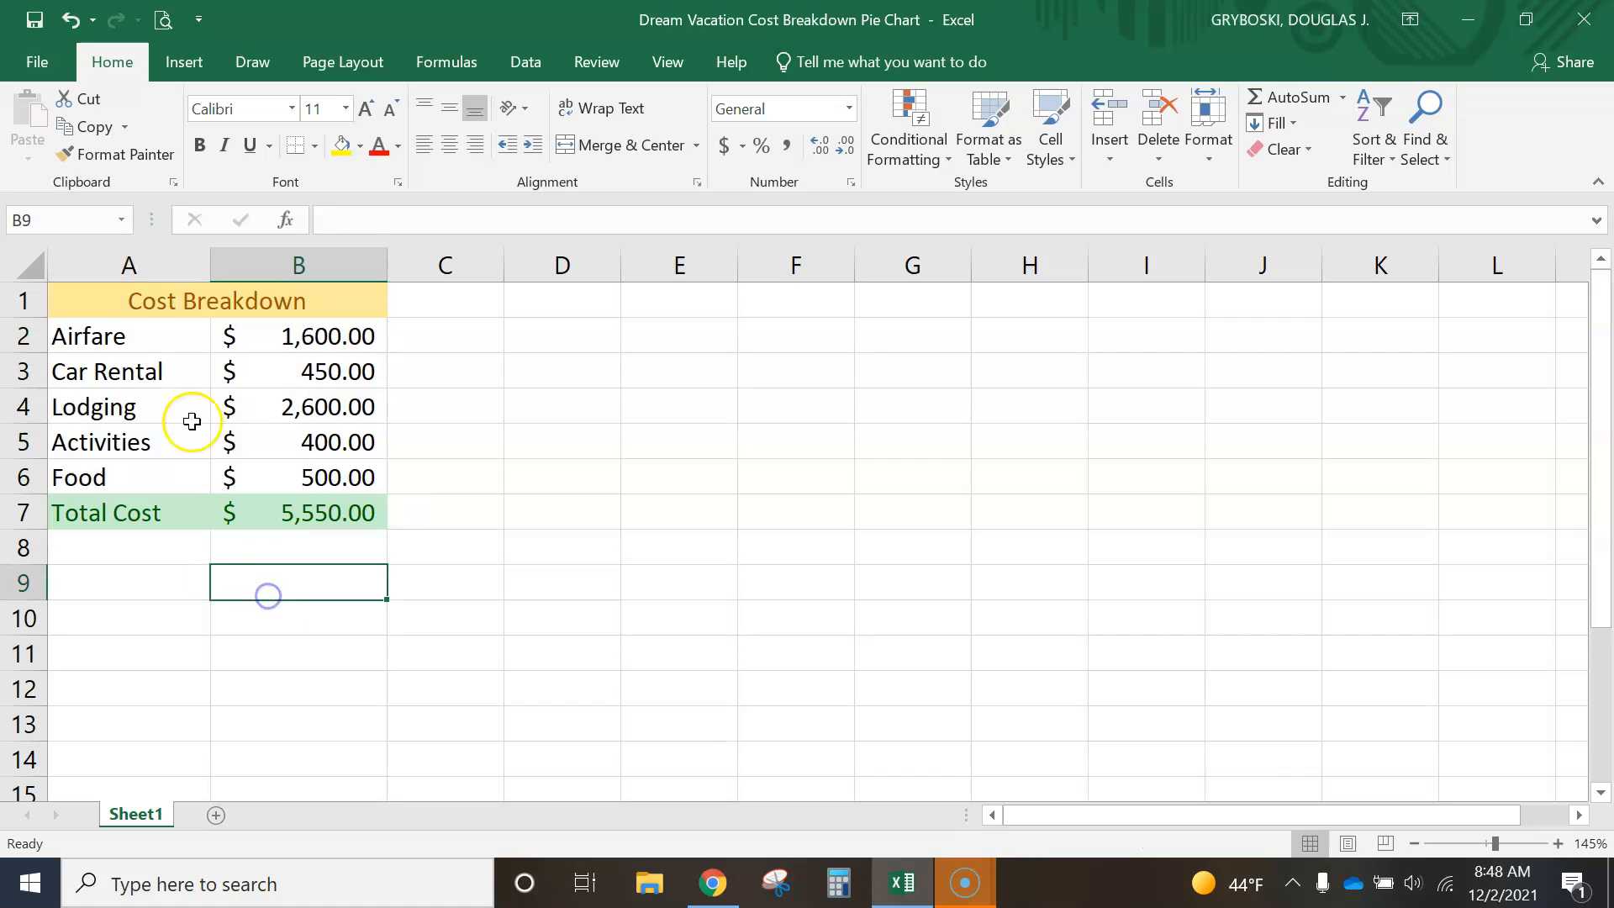
left_click(172, 300)
left_click(139, 506)
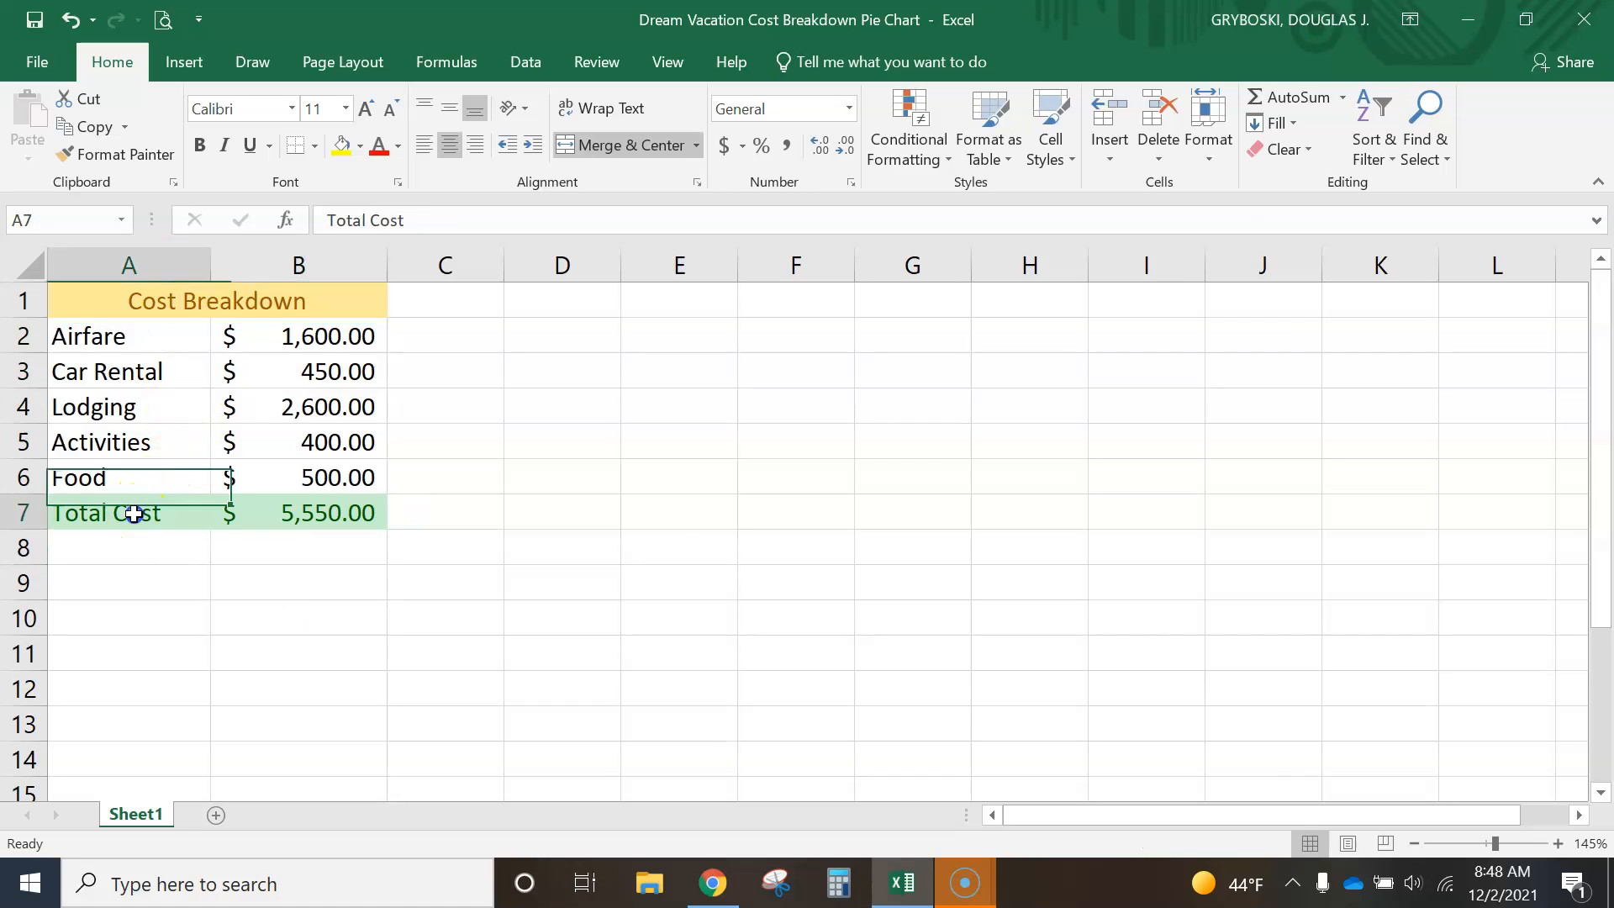
- Insert a 3-D pie chart from the categories and costs in A2:B6, leaving out the title and total rows
left_click_drag(94, 338, 306, 469)
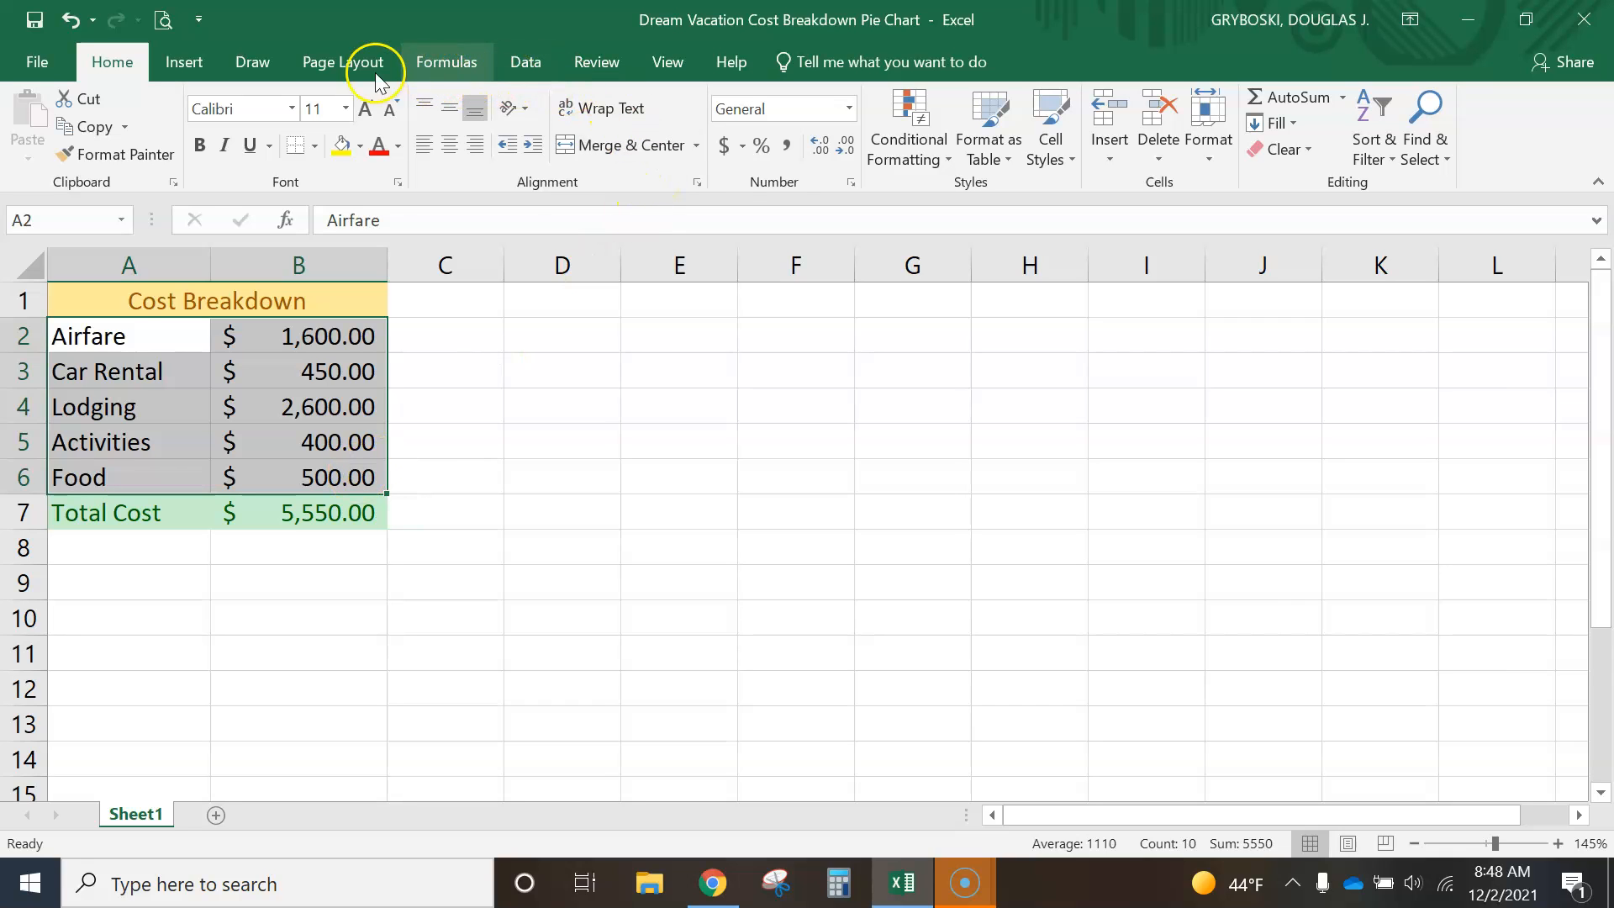
left_click(184, 63)
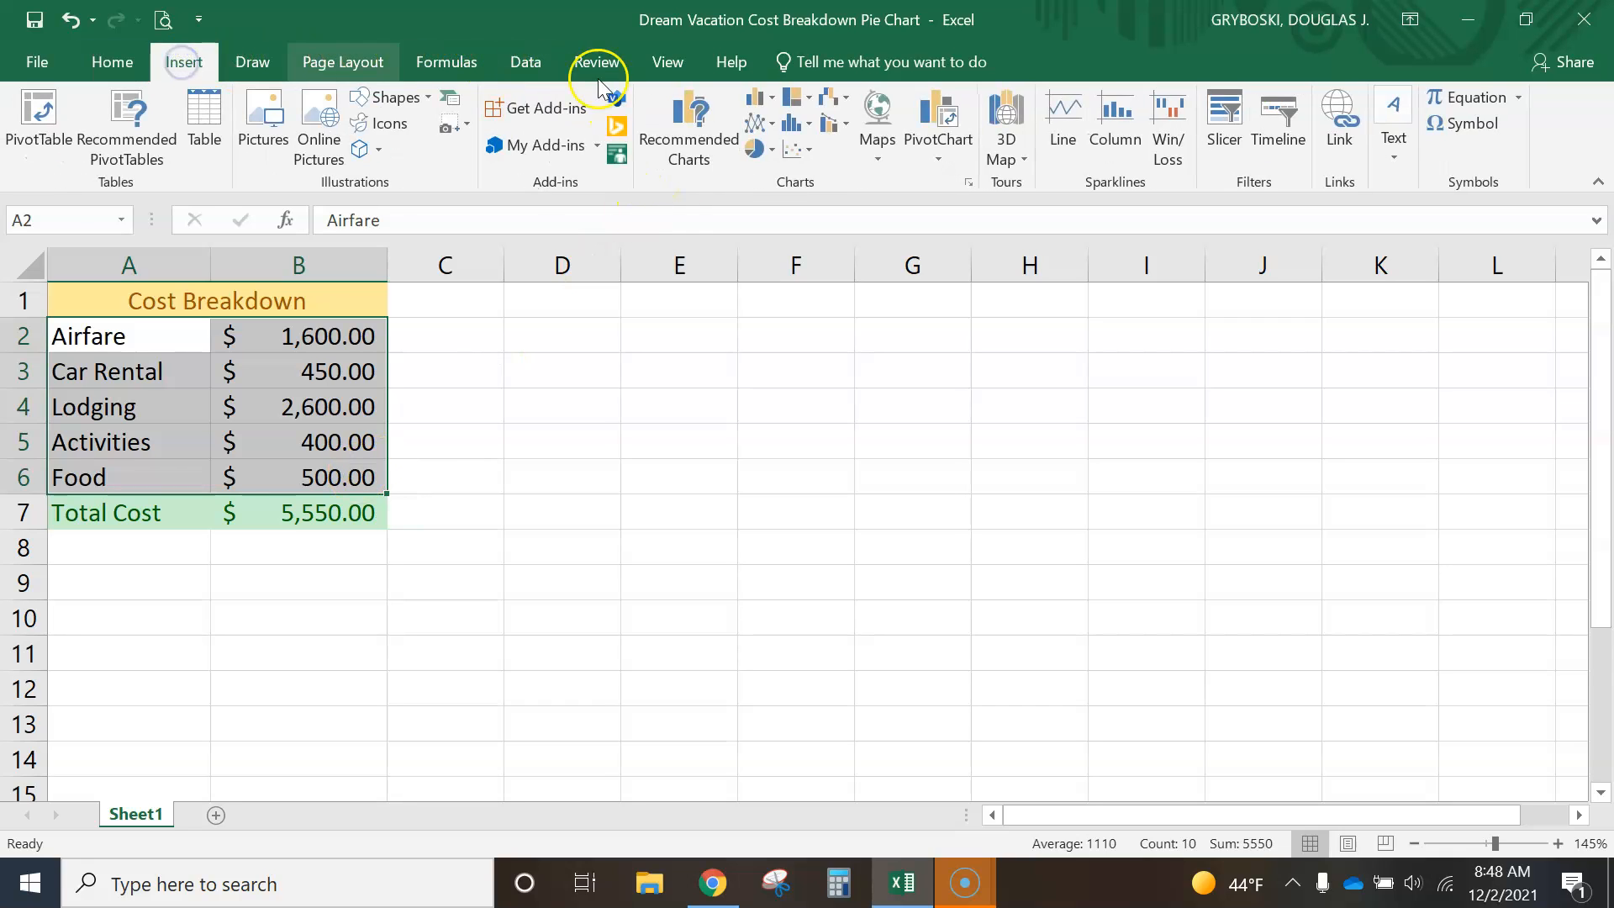
left_click(772, 151)
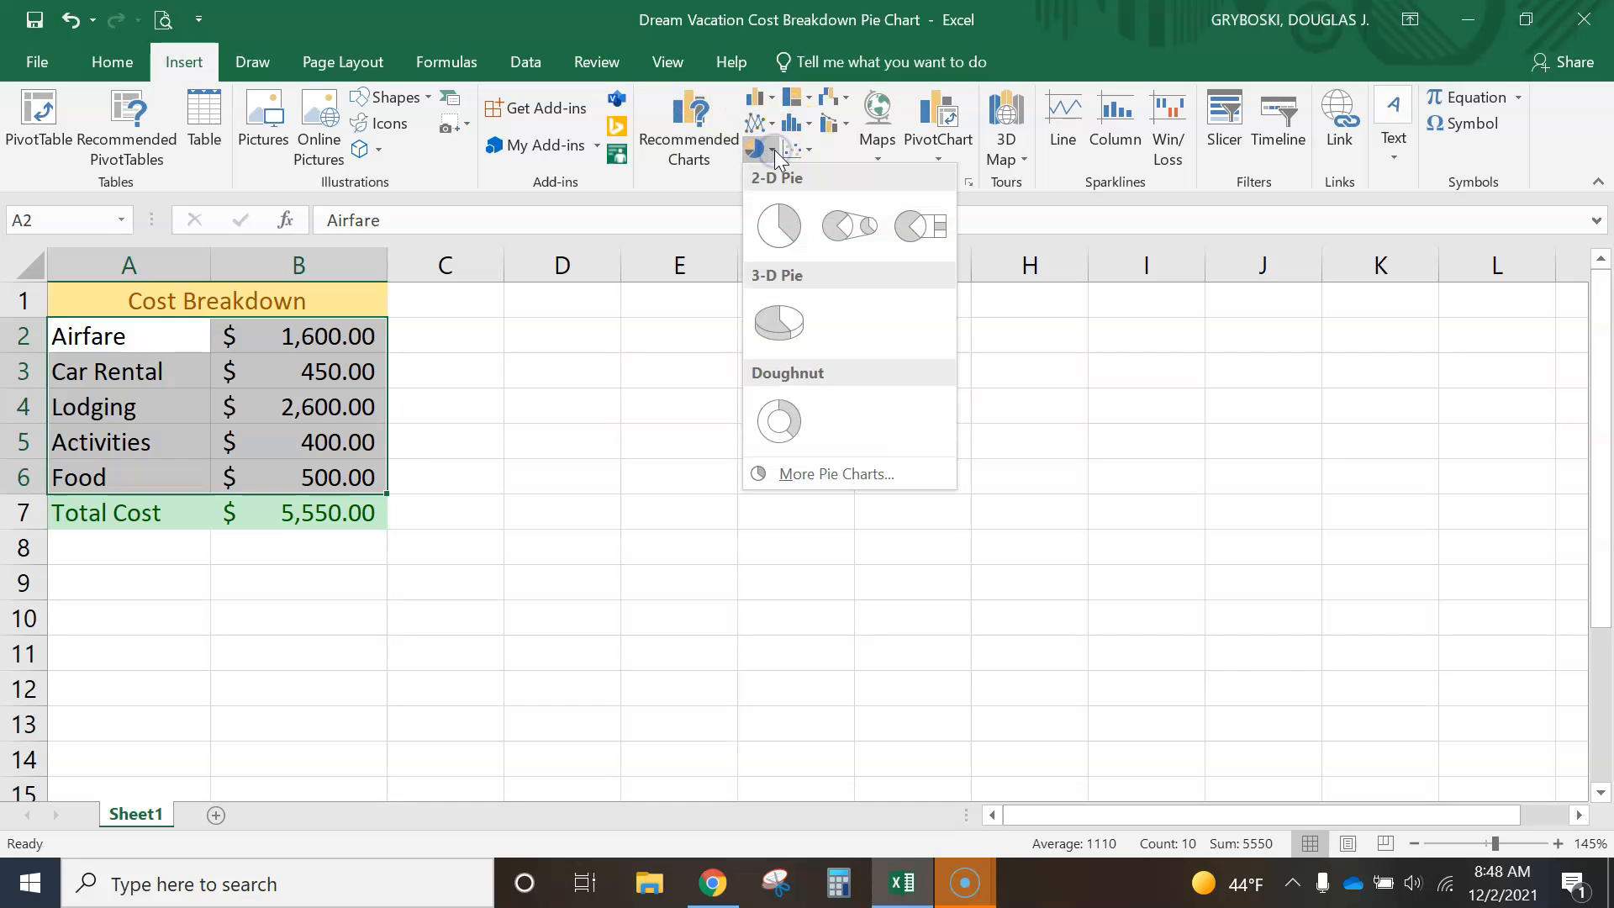
left_click(782, 324)
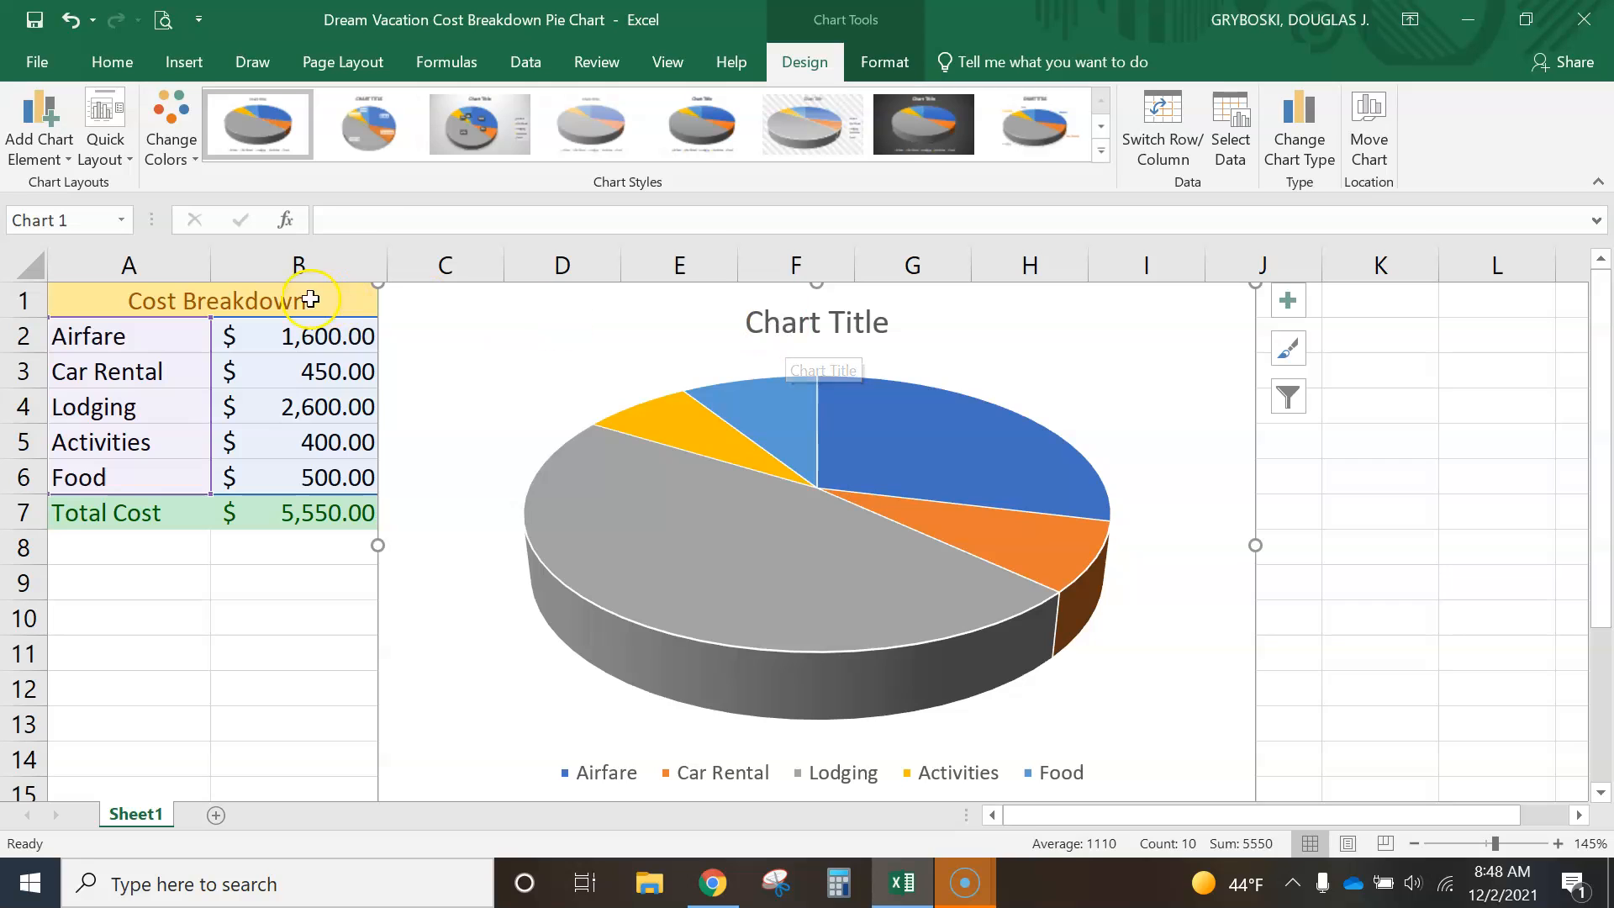
- Replace the pie chart's placeholder title with the Cost Breakdown heading from cell A1
left_click(257, 300)
double_click(299, 306)
left_click_drag(241, 304, 135, 311)
key("ctrl+c")
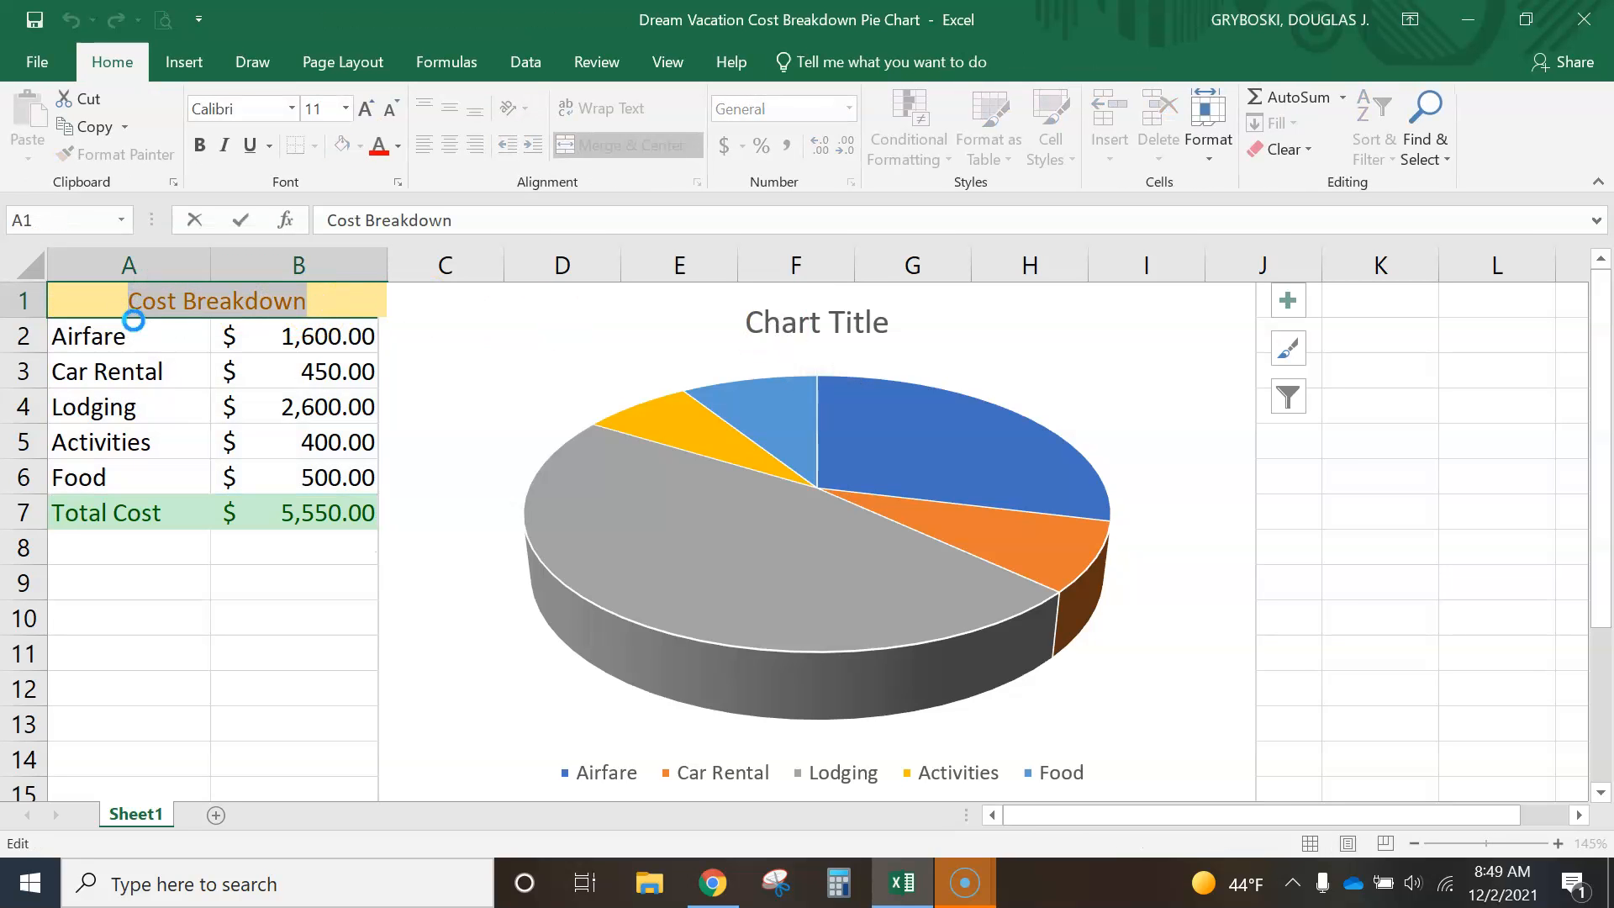
left_click(794, 318)
double_click(794, 319)
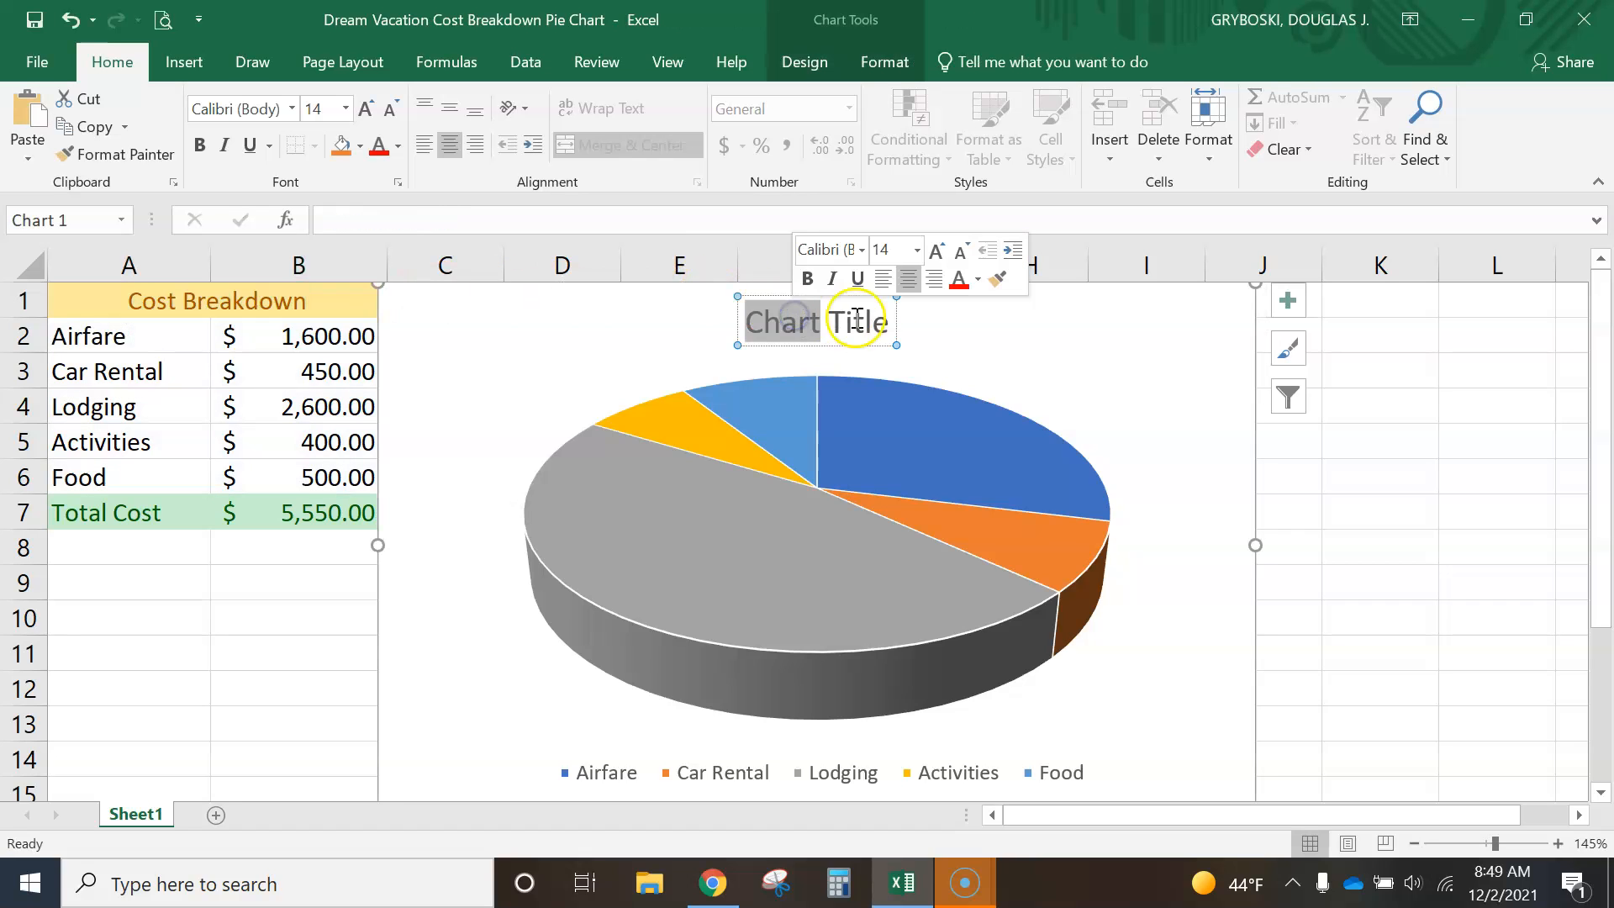
left_click_drag(889, 326, 747, 326)
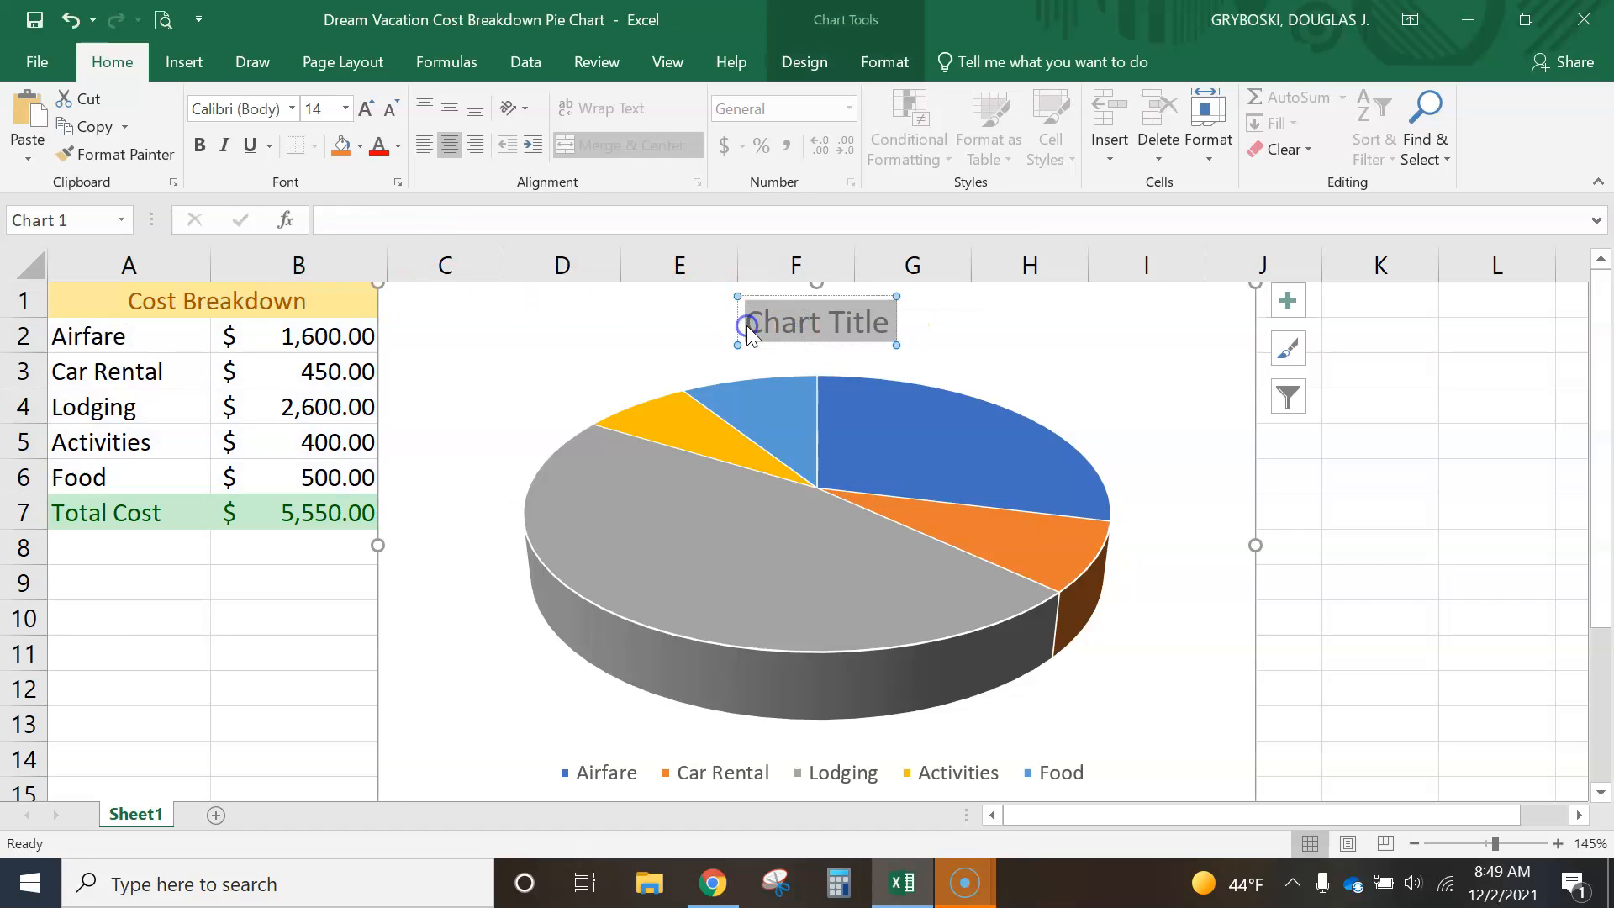
type("Cost Breakdown")
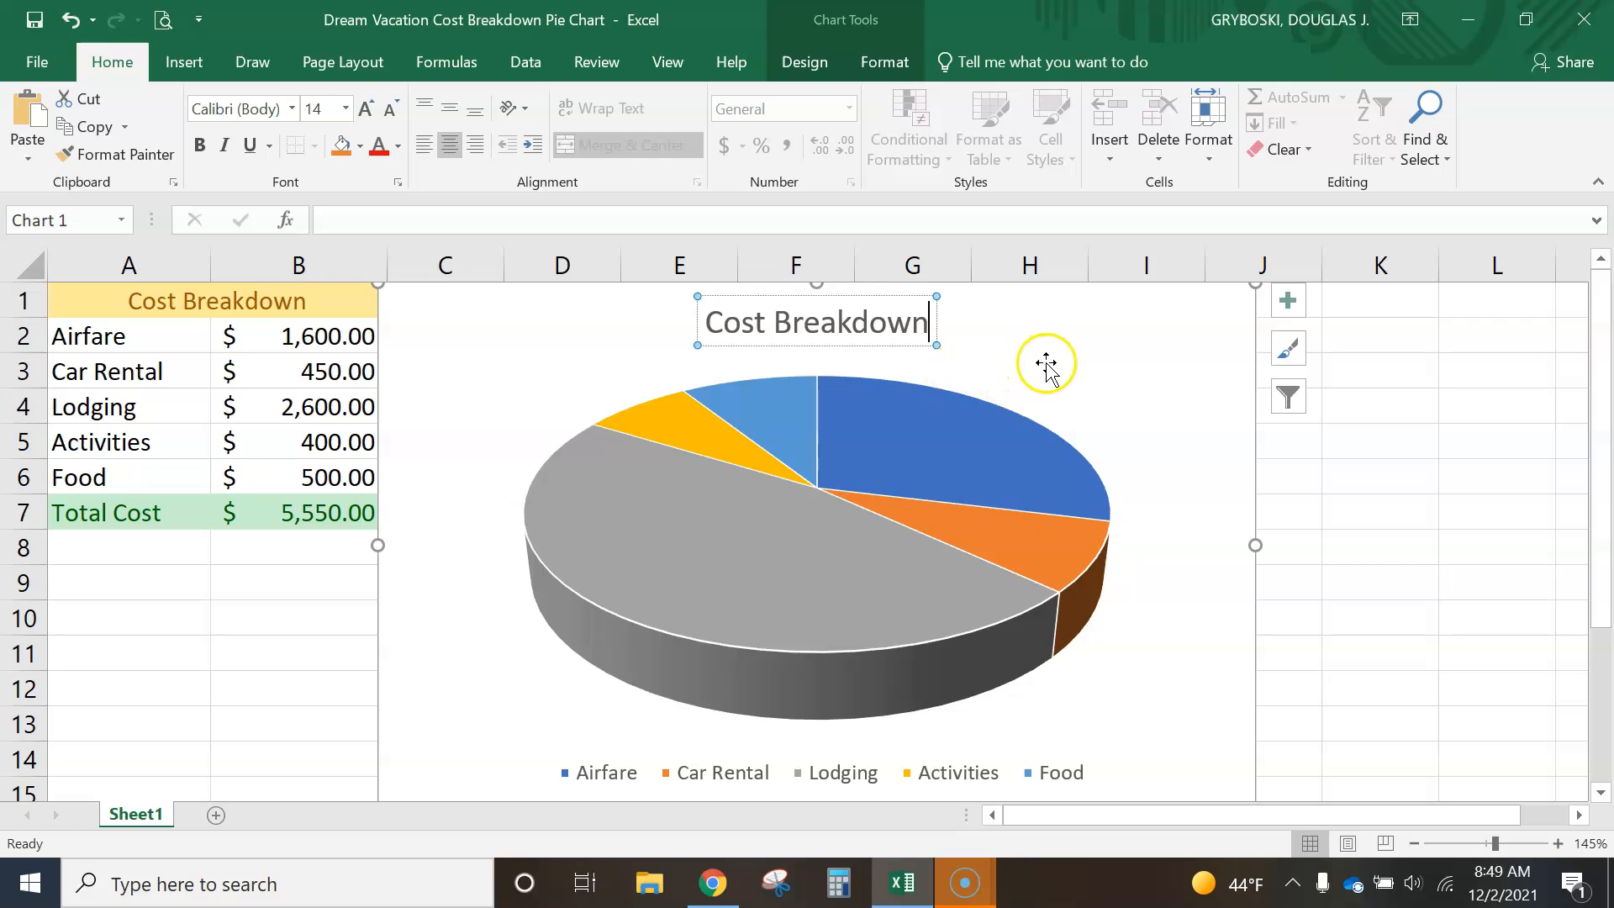
left_click(1046, 364)
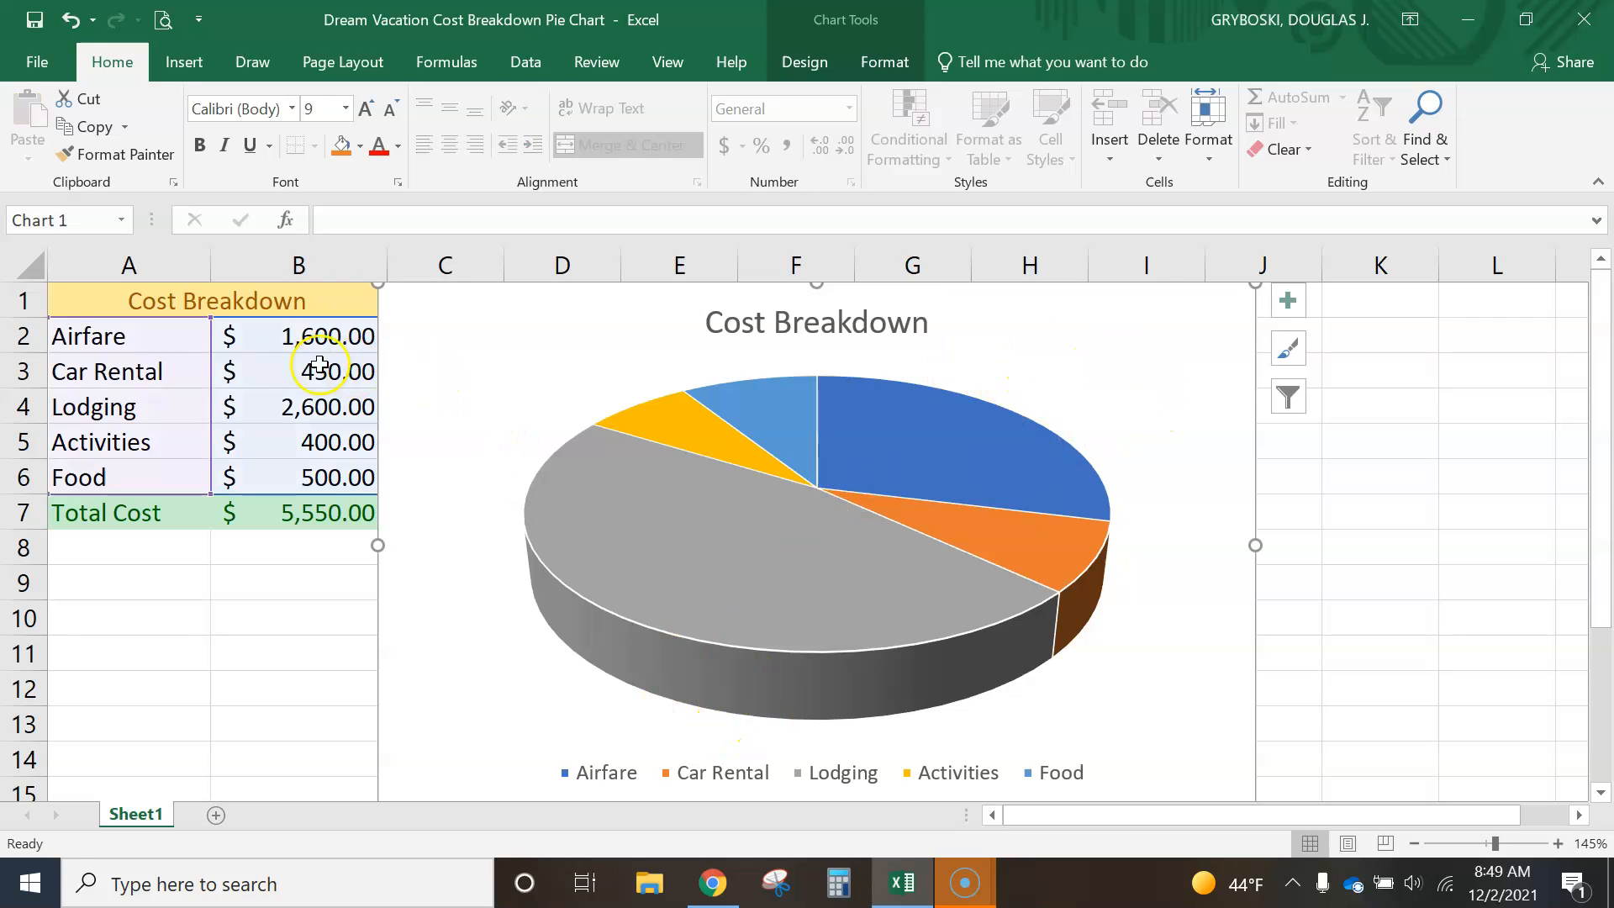
left_click(251, 689)
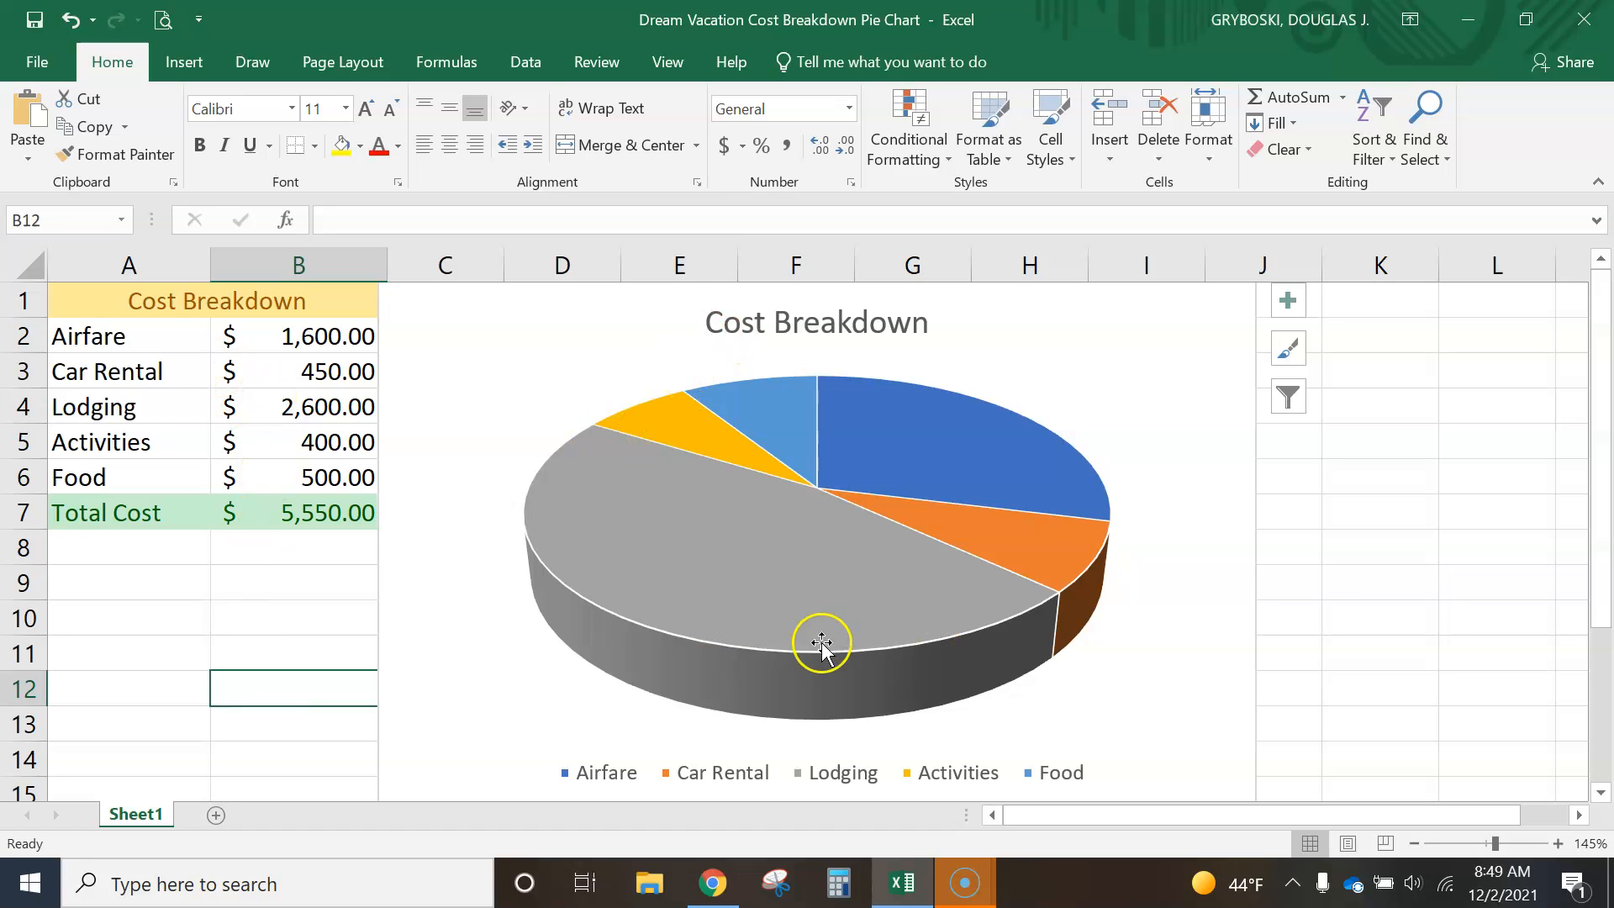
- Switch to the Dream Vacation to Switzerland presentation in Canva and duplicate the History and Facts page
mouse_move(935, 666)
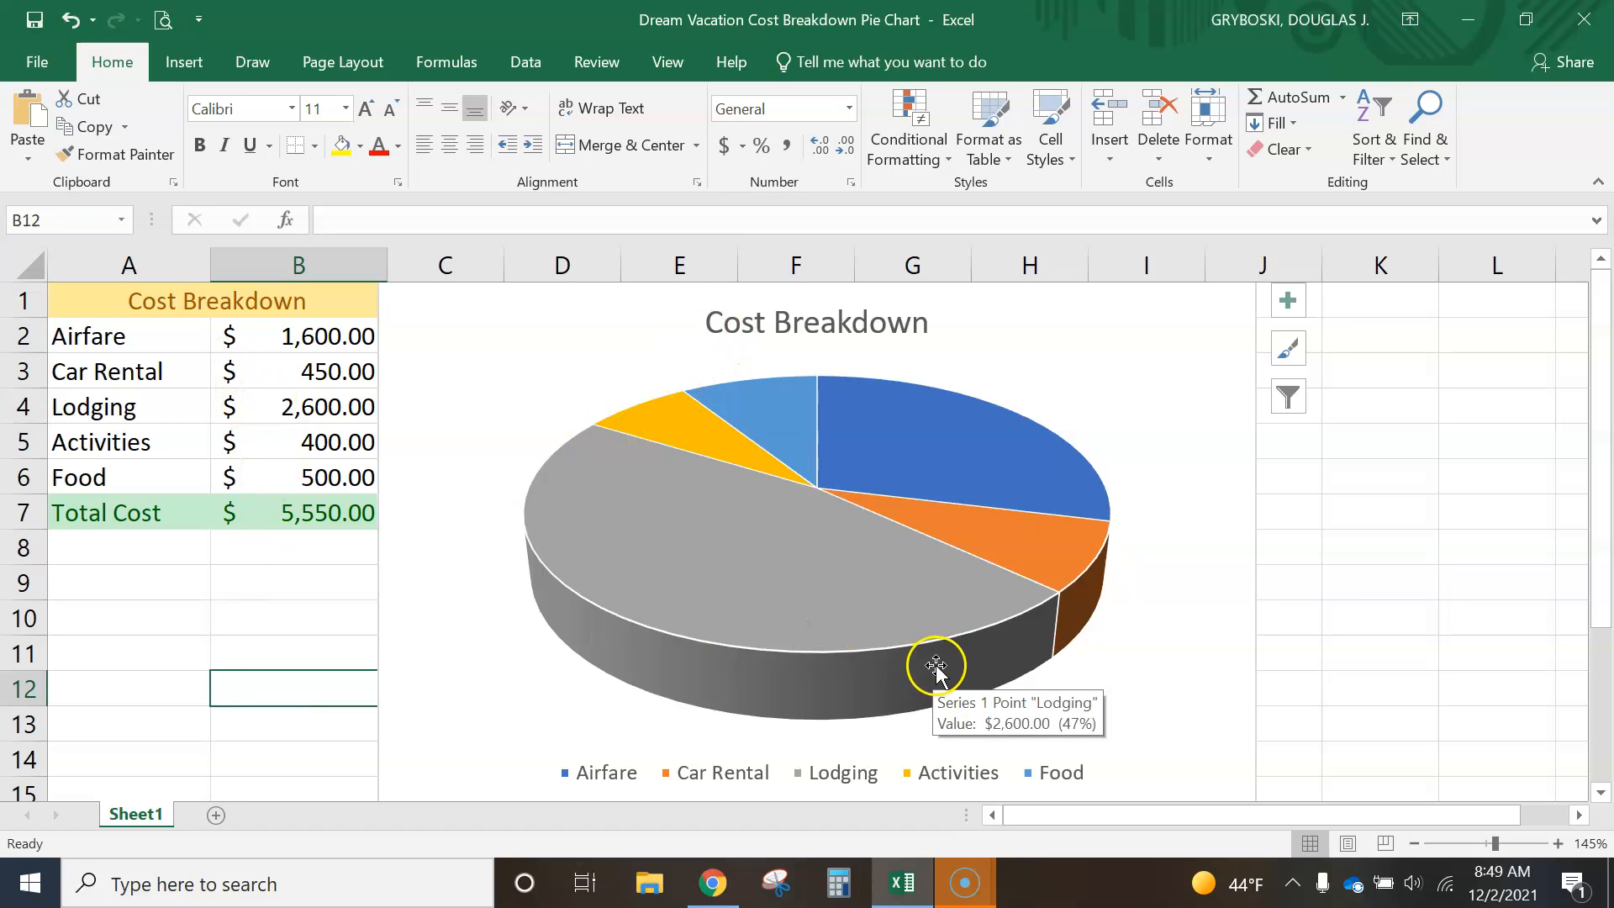
left_click(710, 883)
left_click(978, 38)
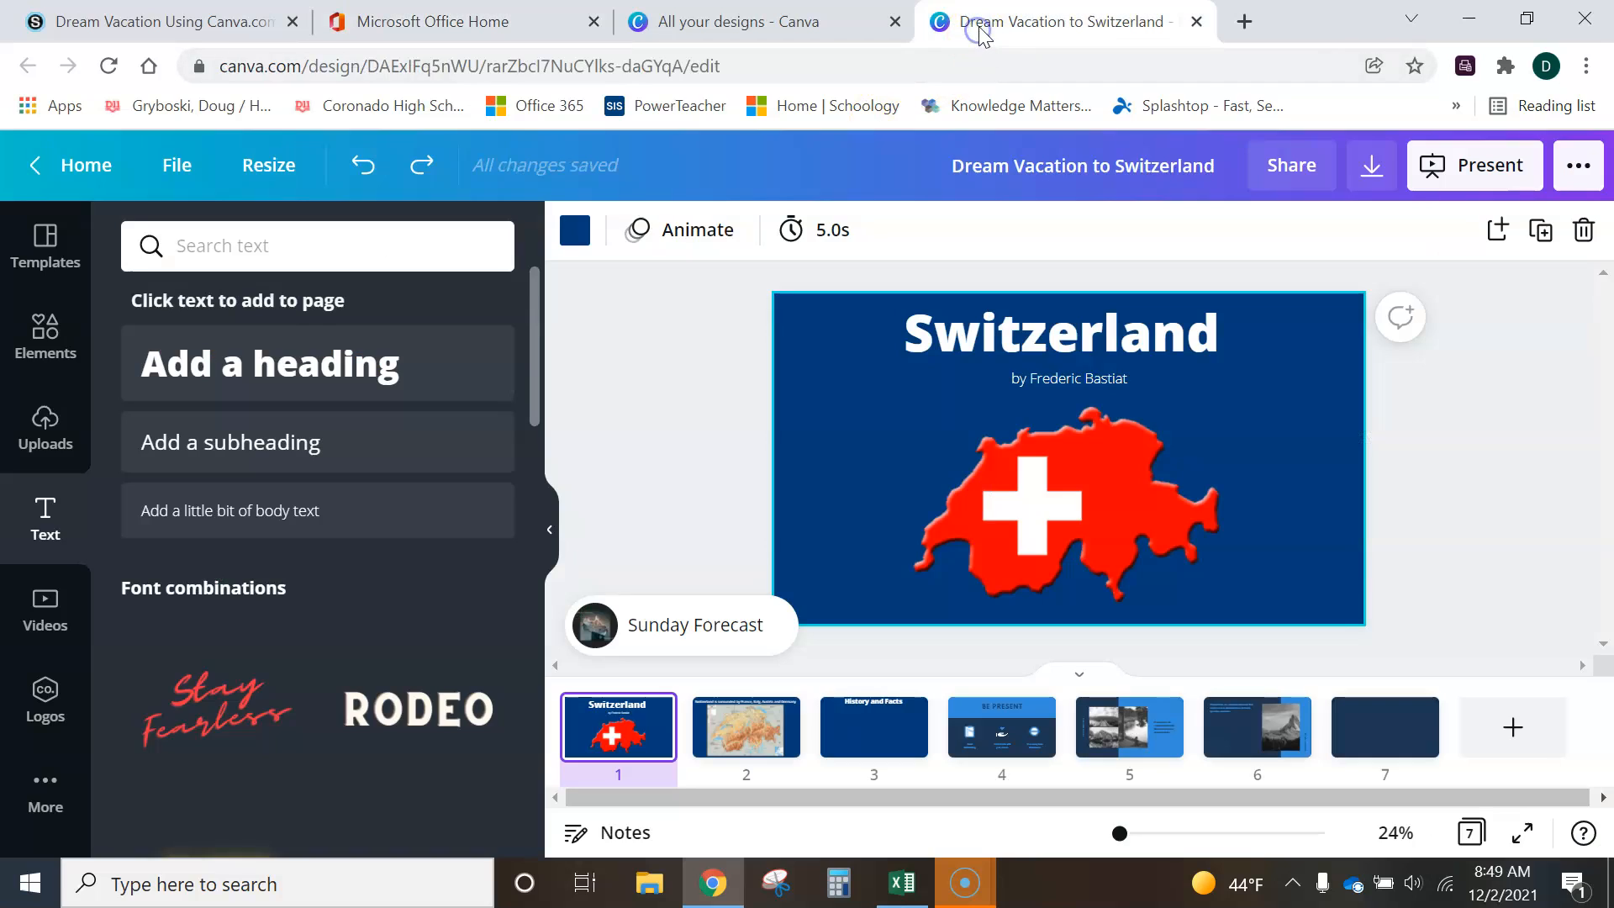
left_click(846, 746)
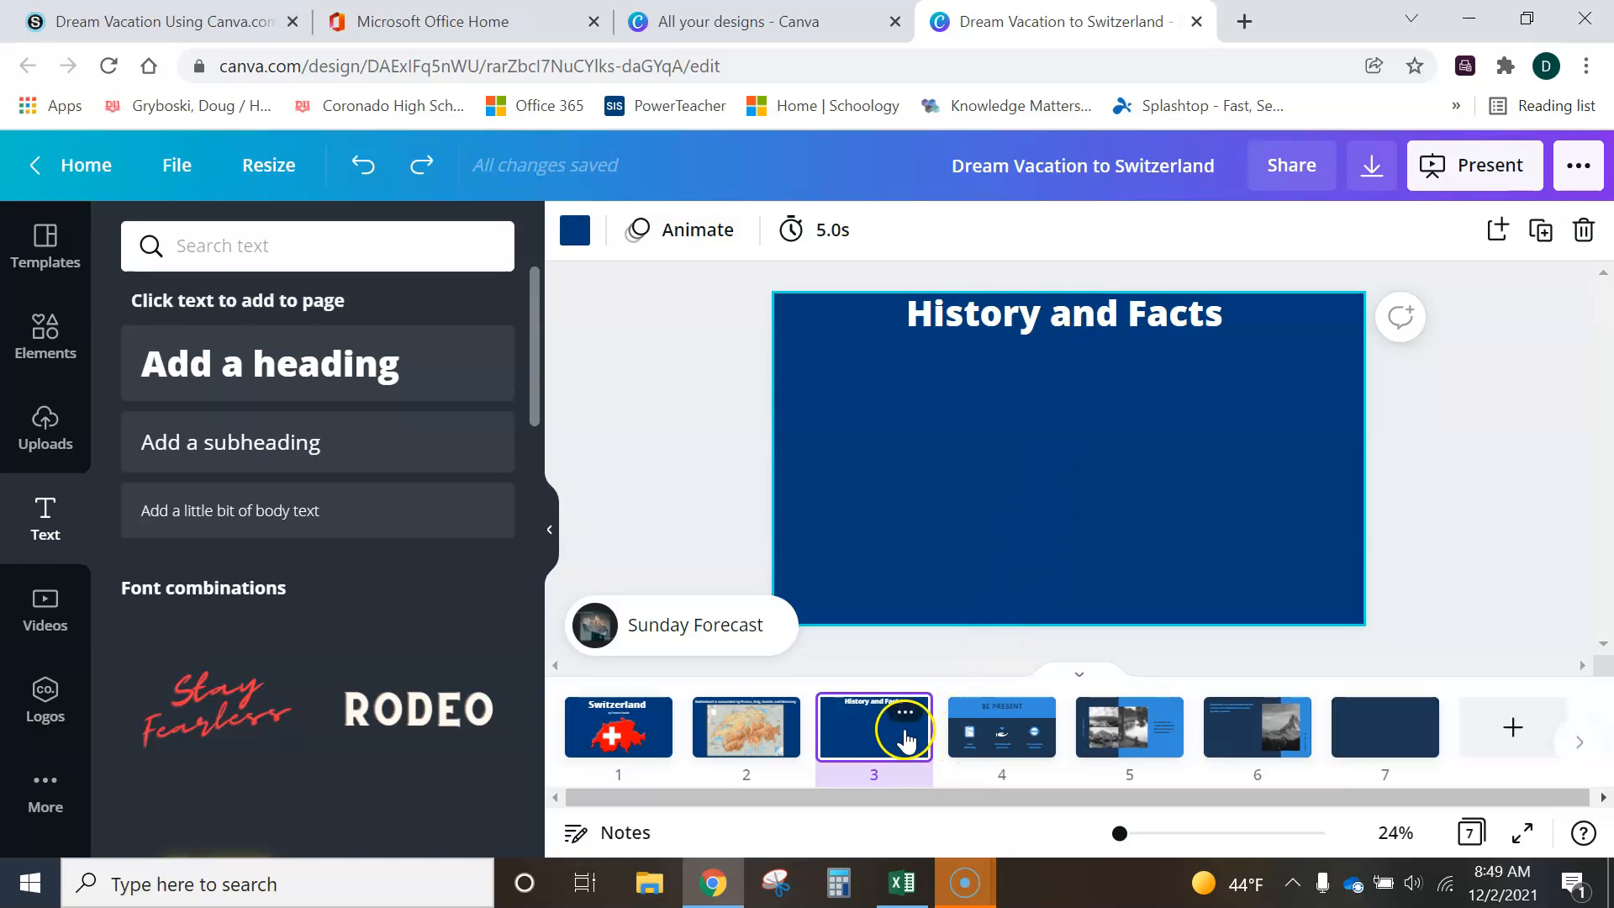
left_click(941, 741)
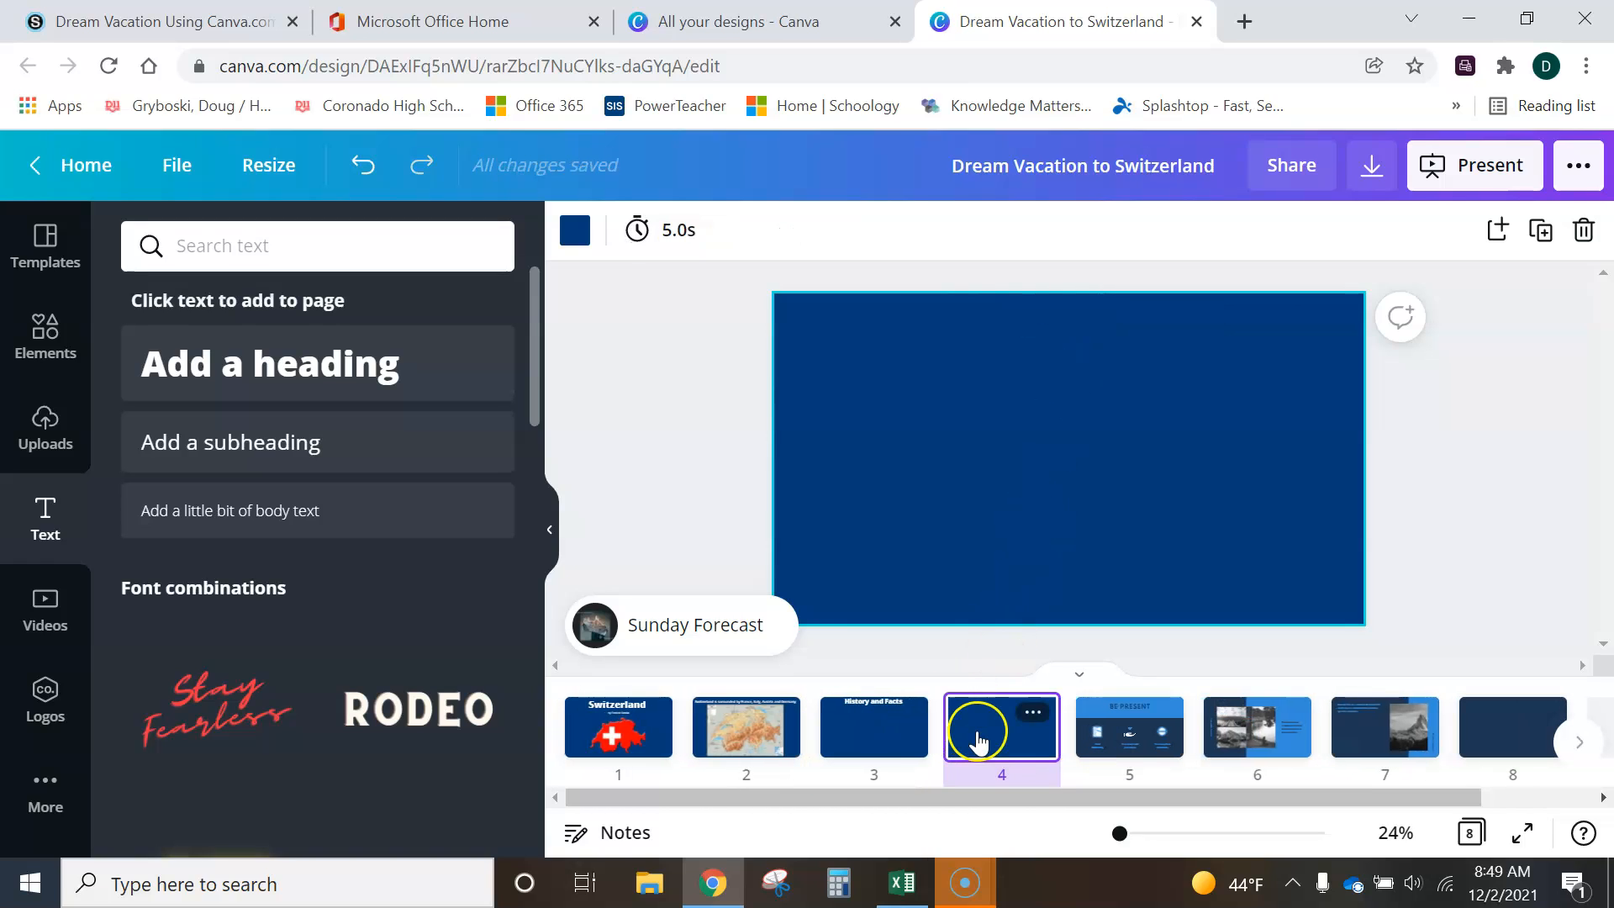
left_click(904, 712)
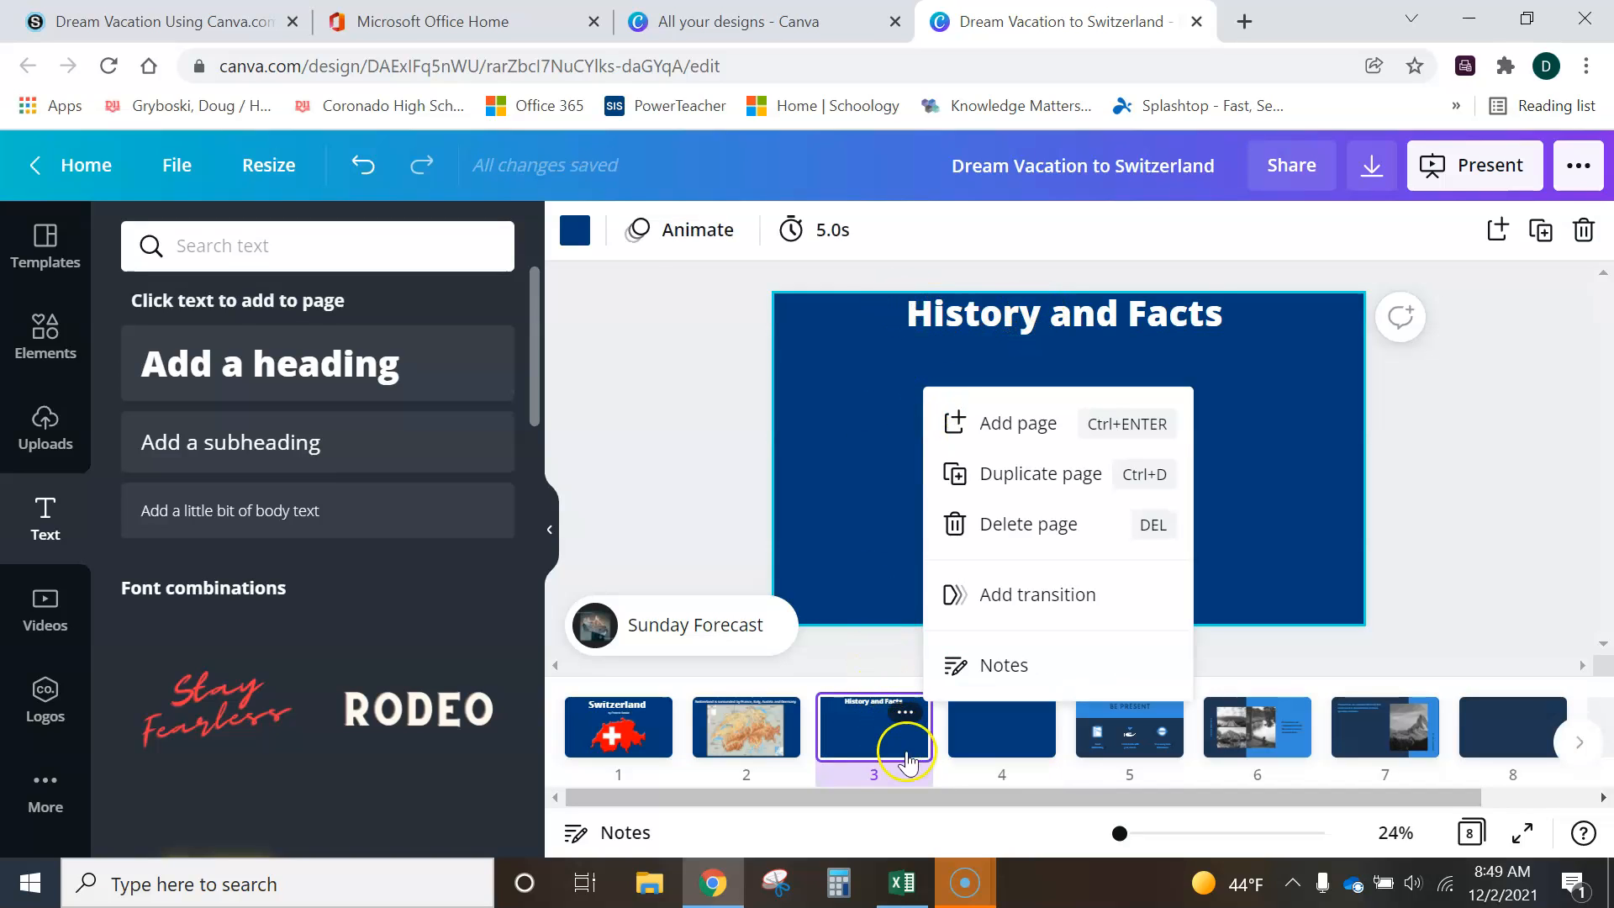
left_click(1000, 475)
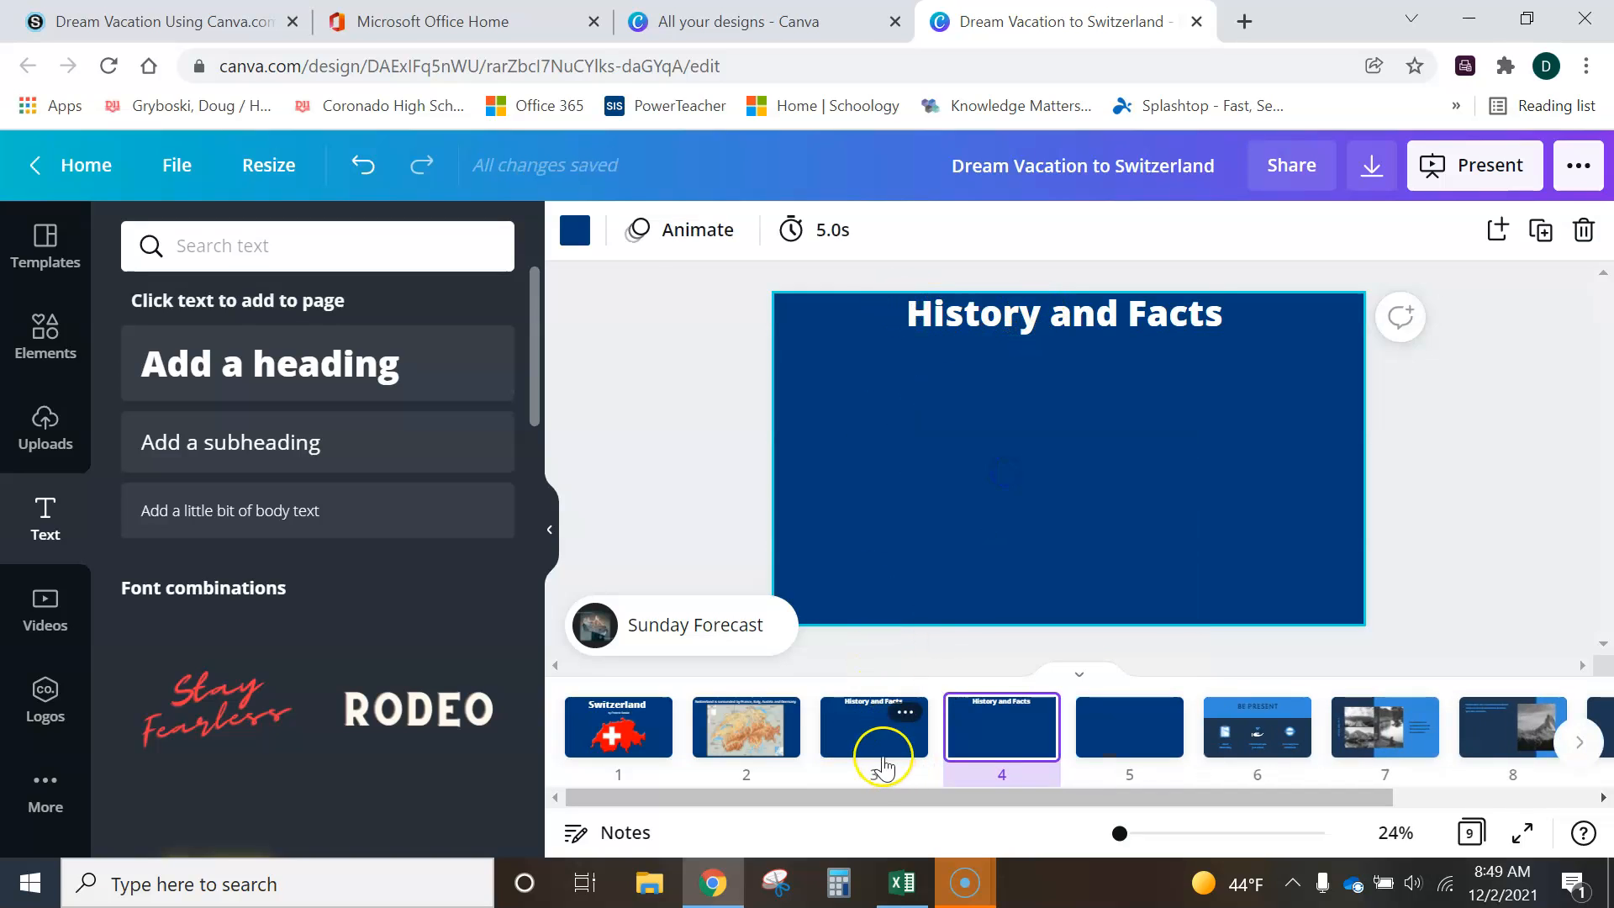
- Change the heading on the duplicated page 4 to "Cost Breakdown"
left_click(903, 739)
left_click(977, 741)
left_click(1032, 322)
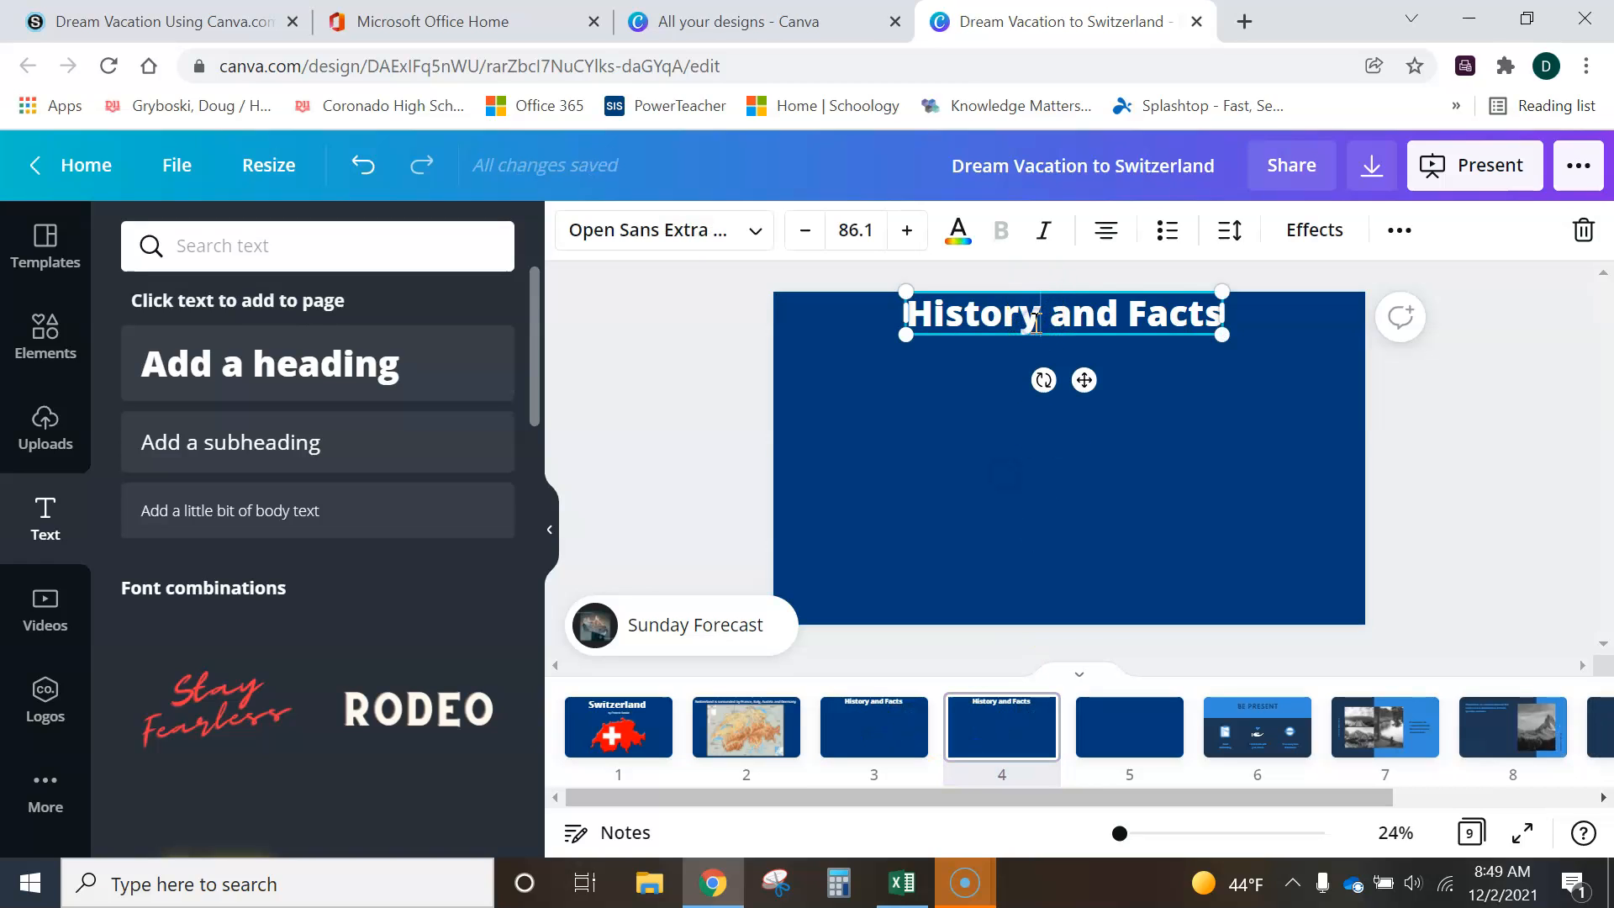
double_click(1200, 316)
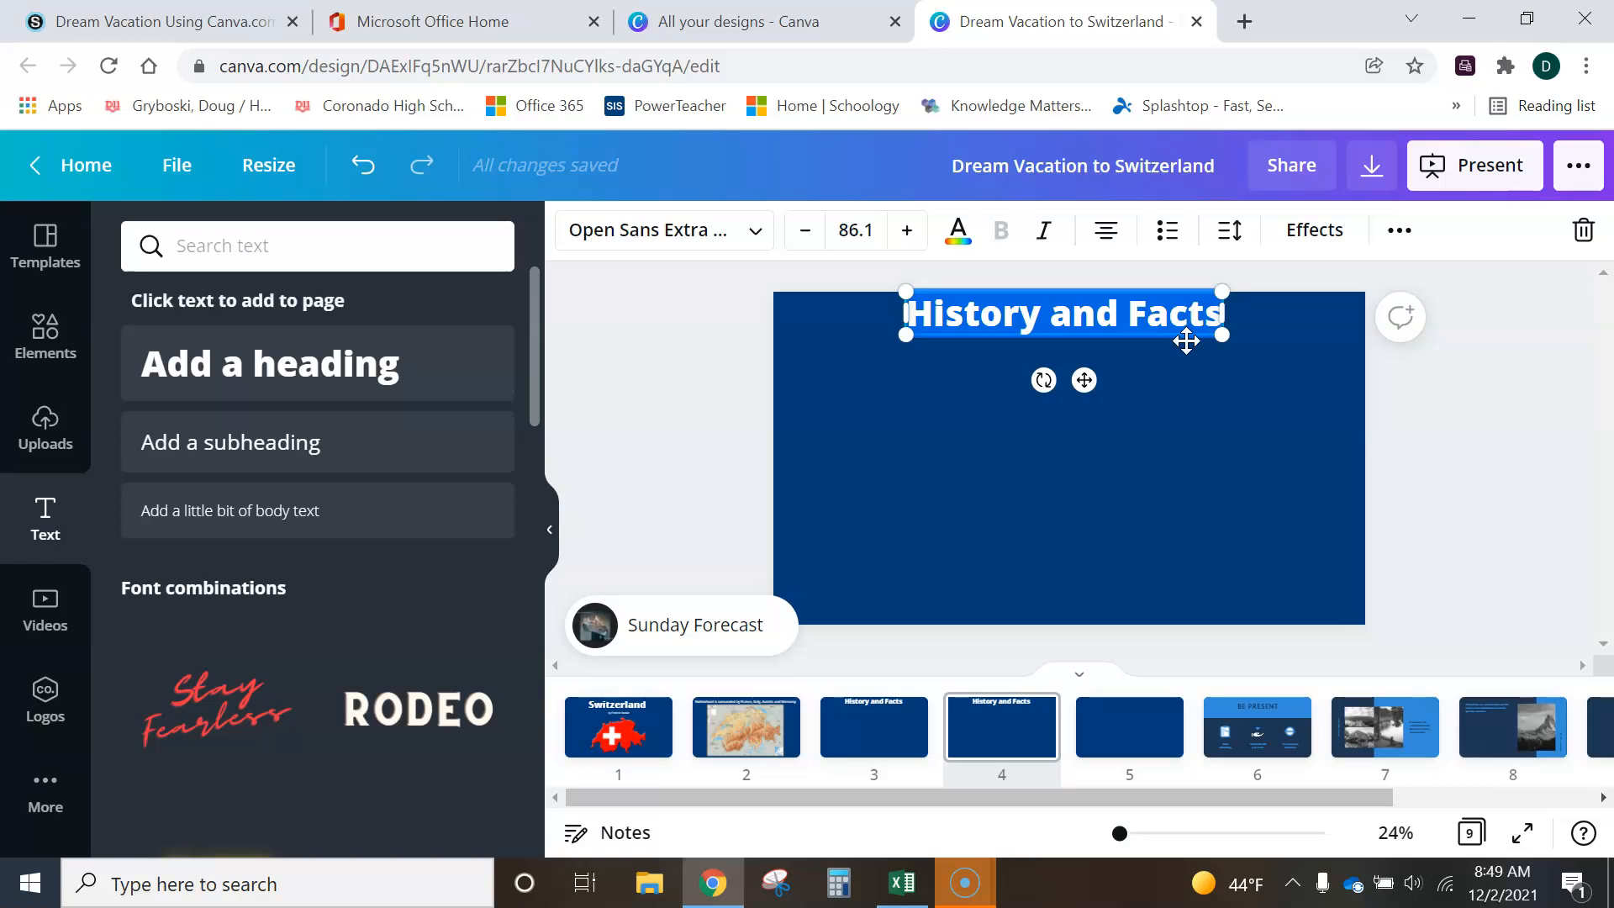
type("Cost")
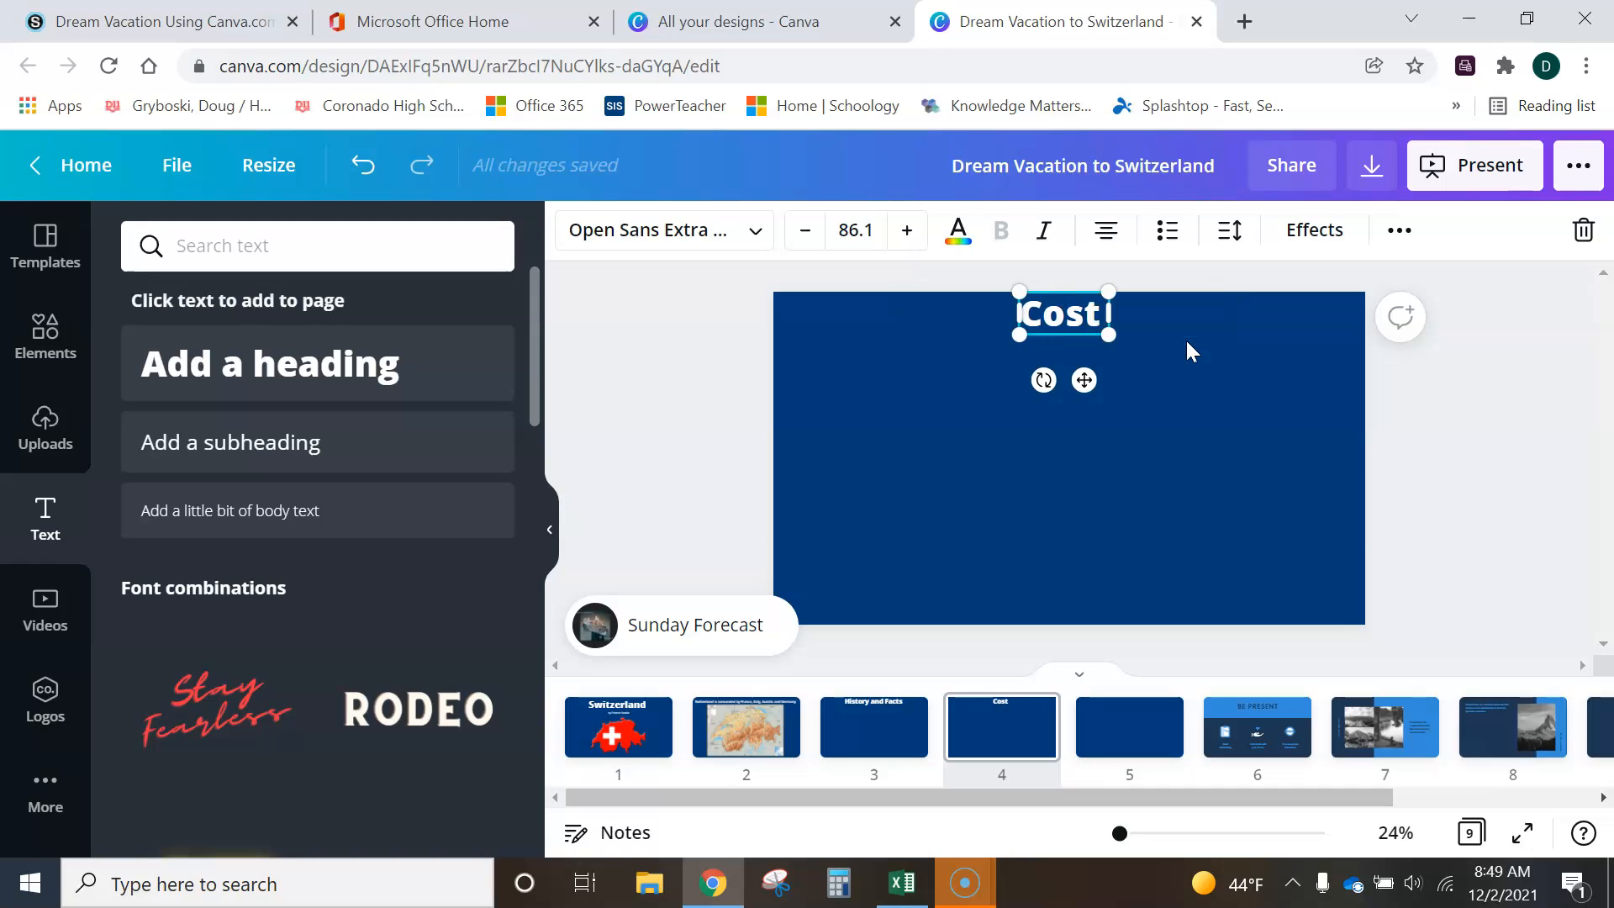
type(" Breakdown")
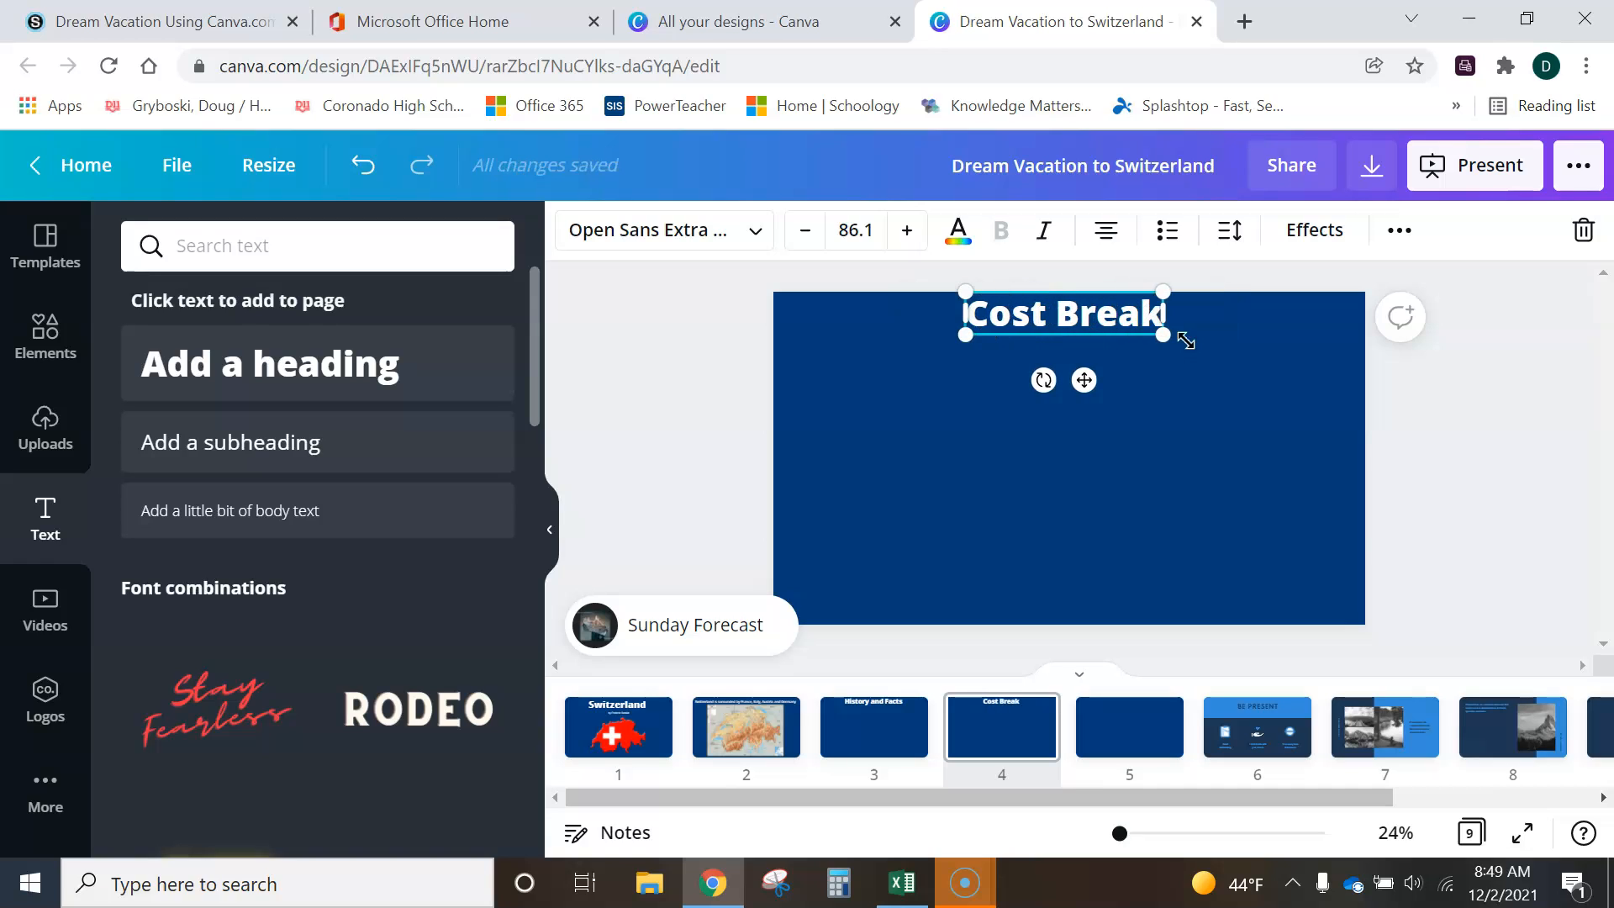
left_click(1096, 491)
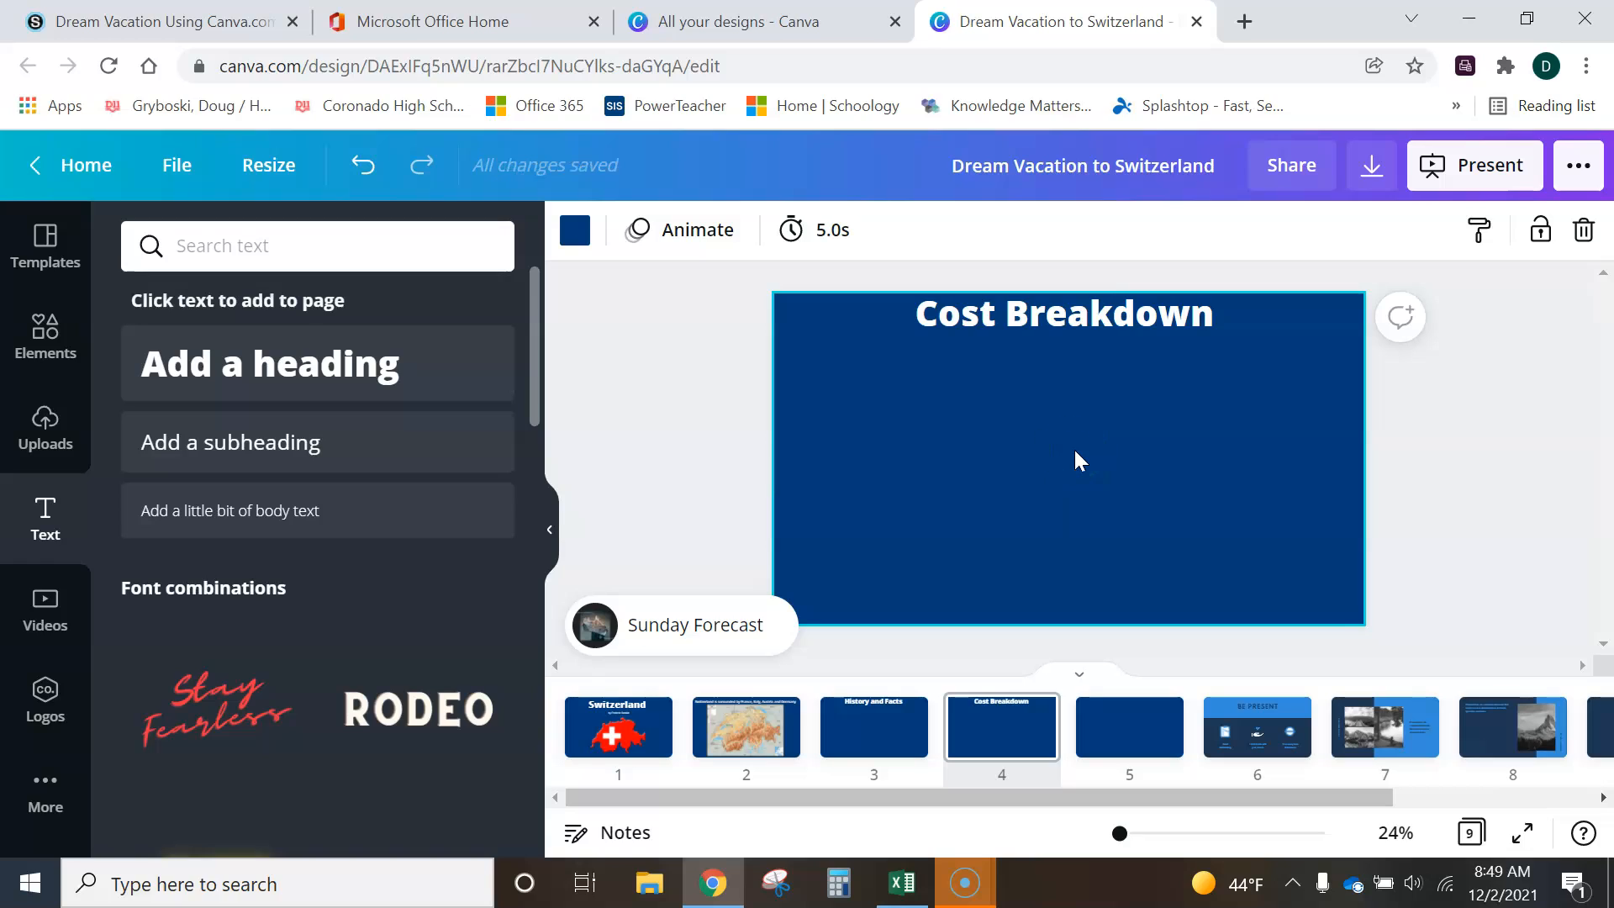
- Switch back to the Excel workbook and add data labels with the cost amounts to the pie chart slices
left_click(902, 884)
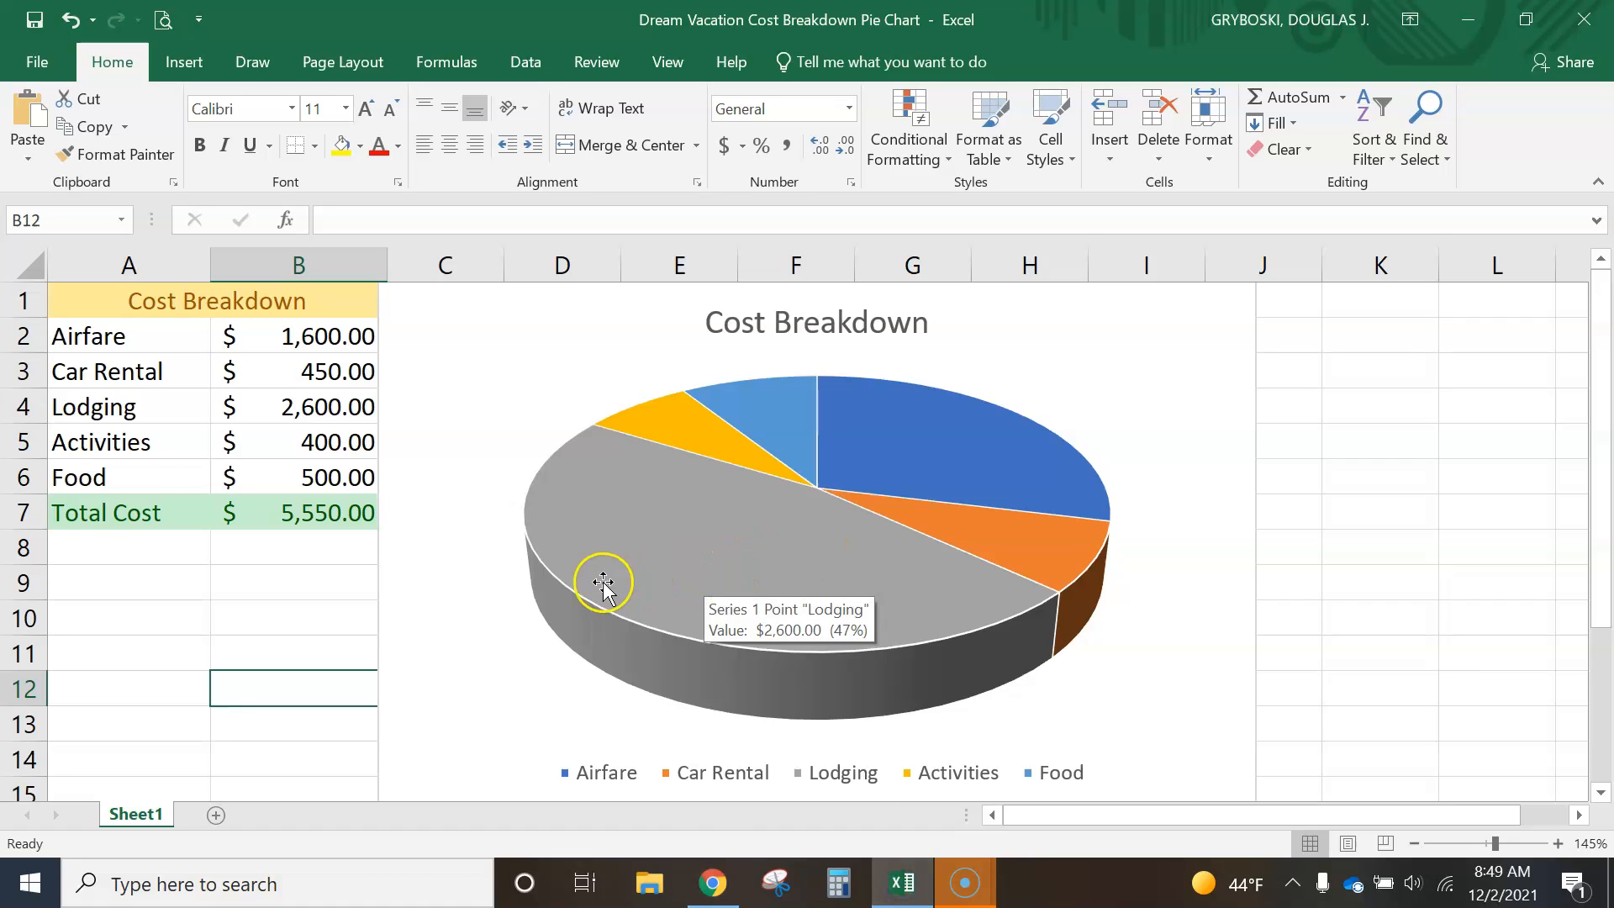
left_click(819, 540)
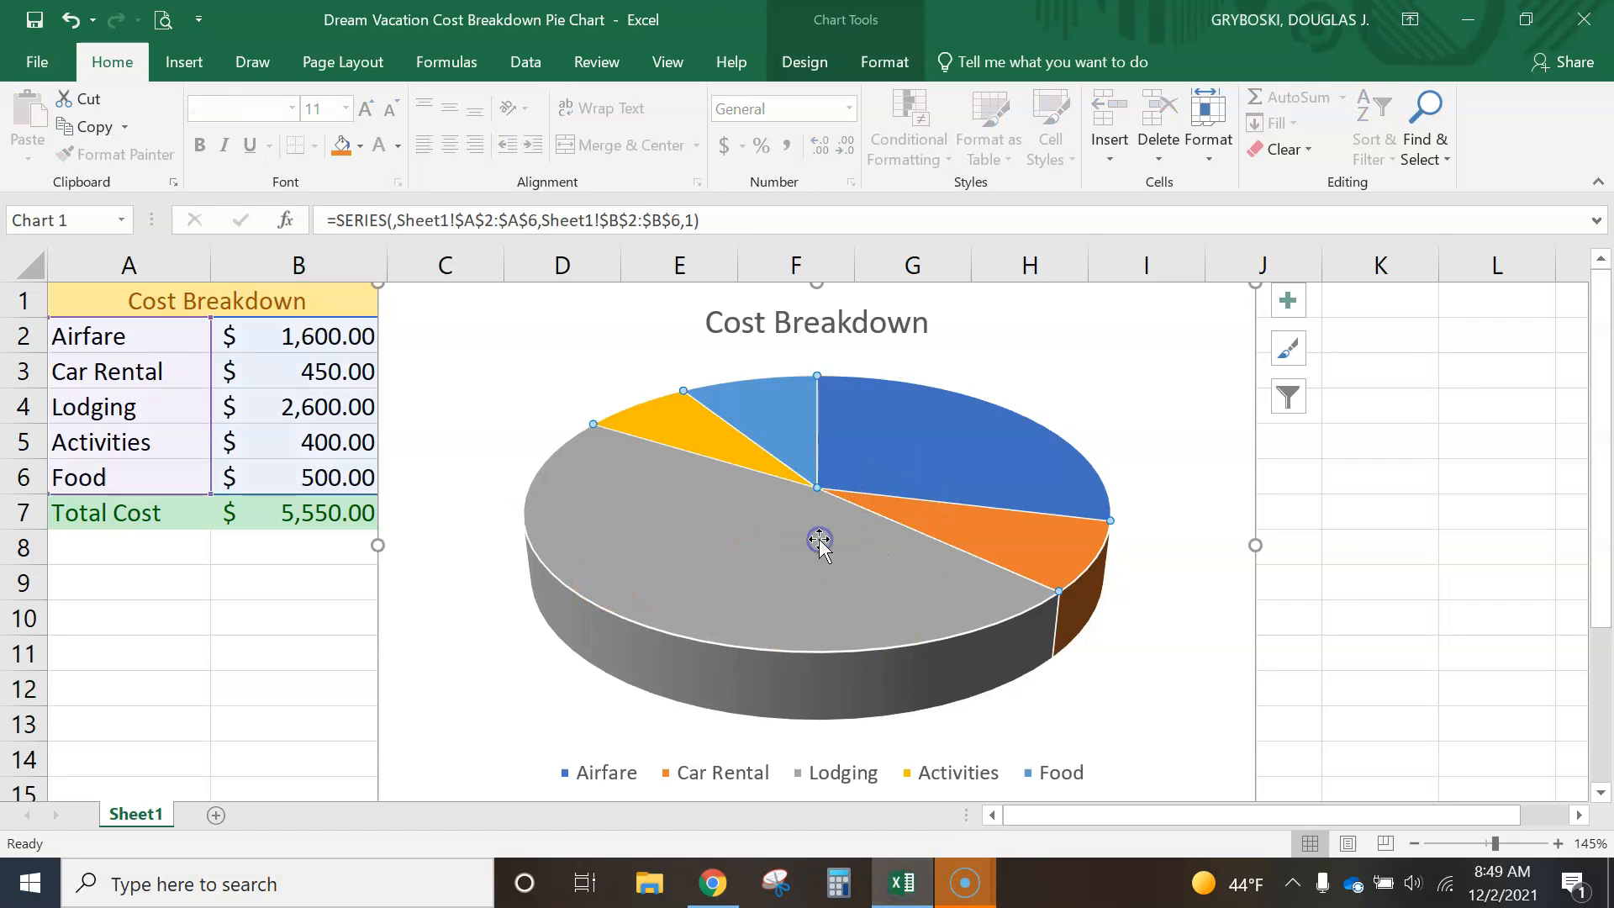
left_click(578, 358)
left_click(678, 545)
left_click(799, 552)
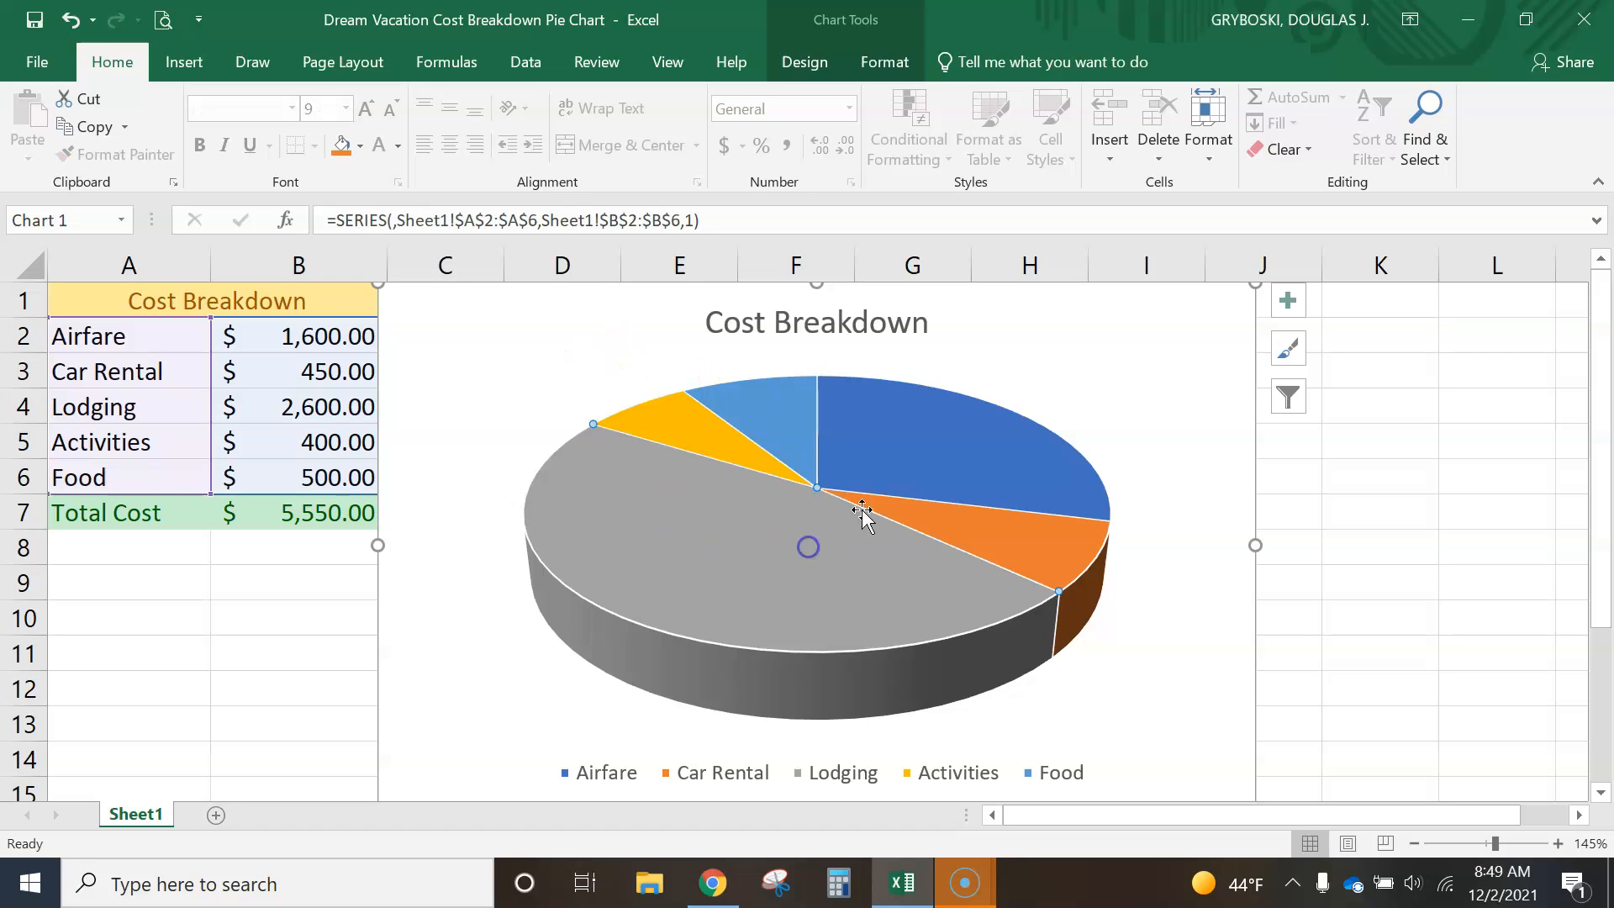
left_click(1229, 326)
left_click(838, 519)
left_click(1290, 301)
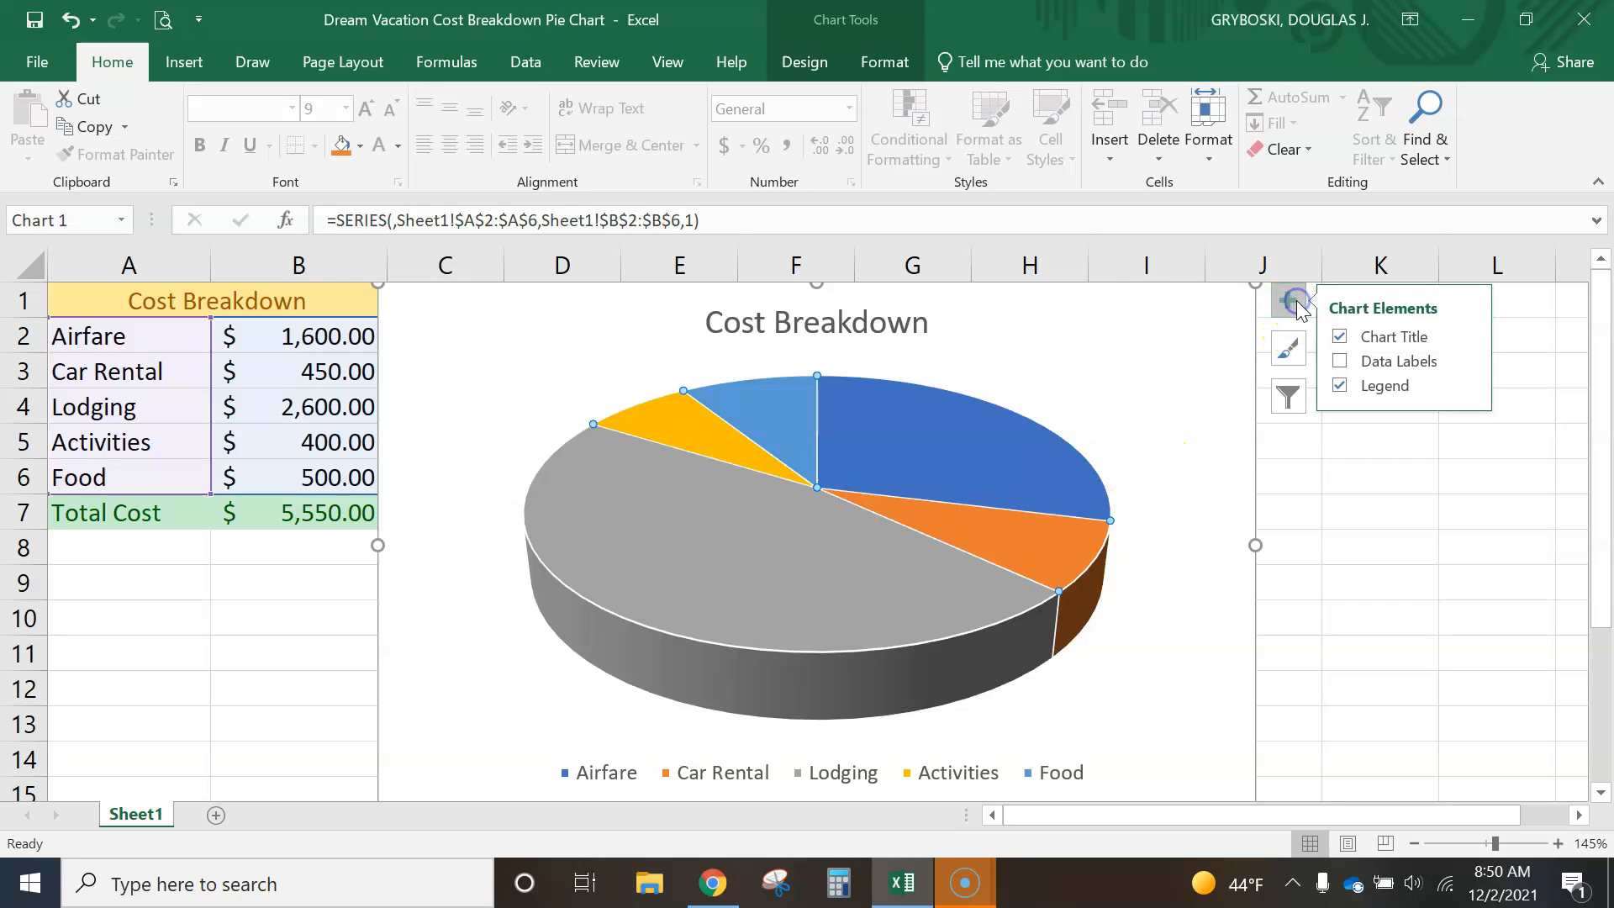
left_click(1341, 363)
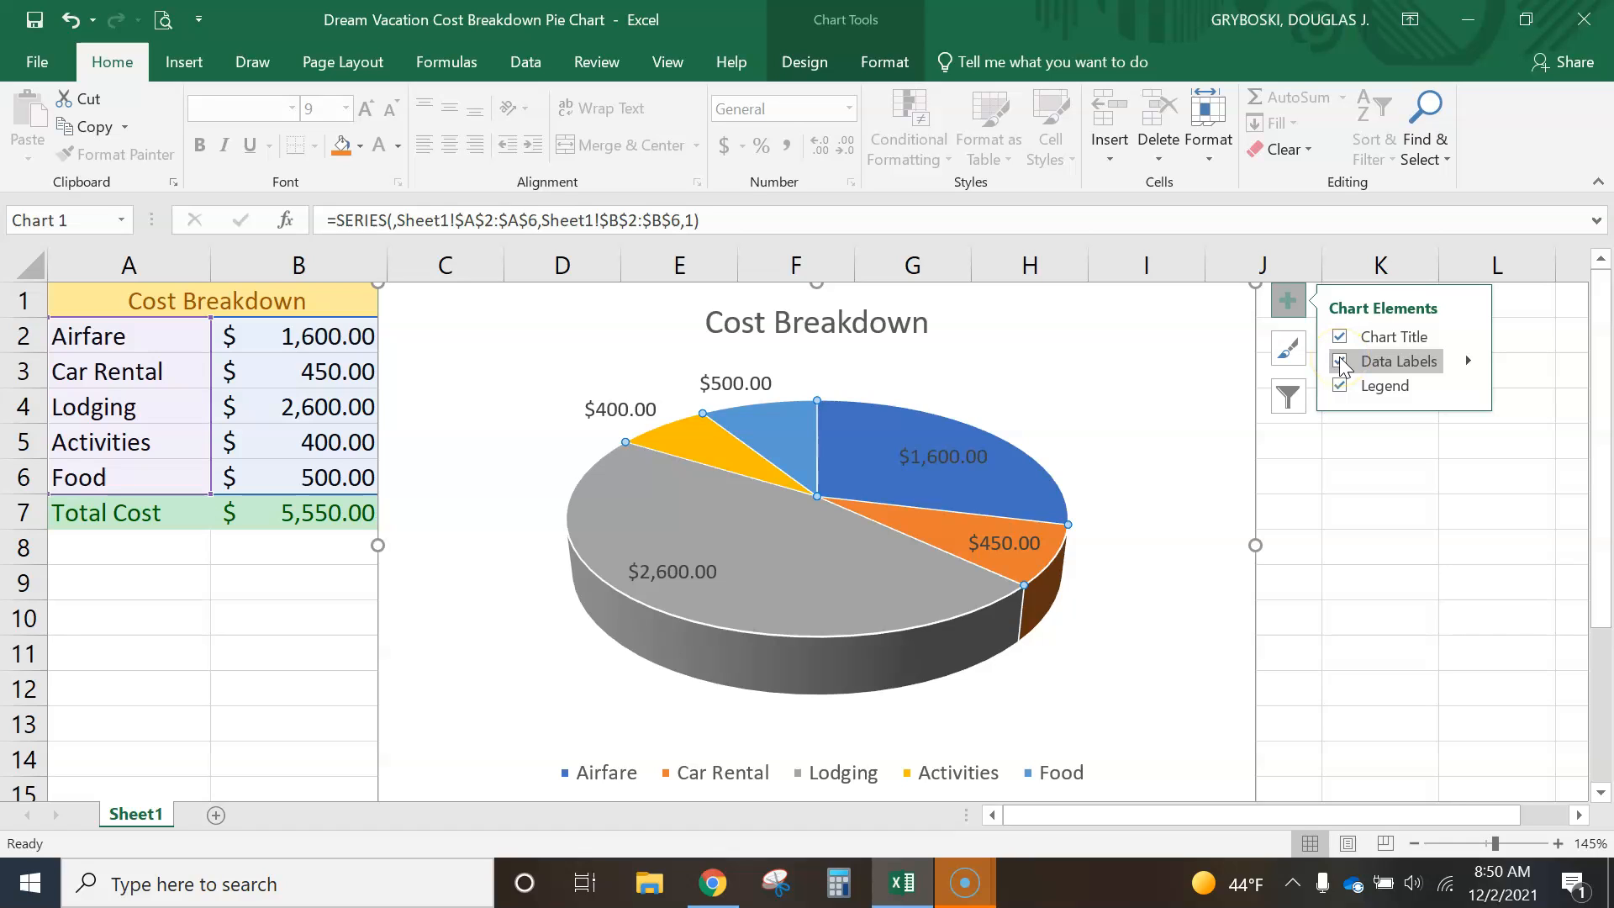
left_click(1469, 362)
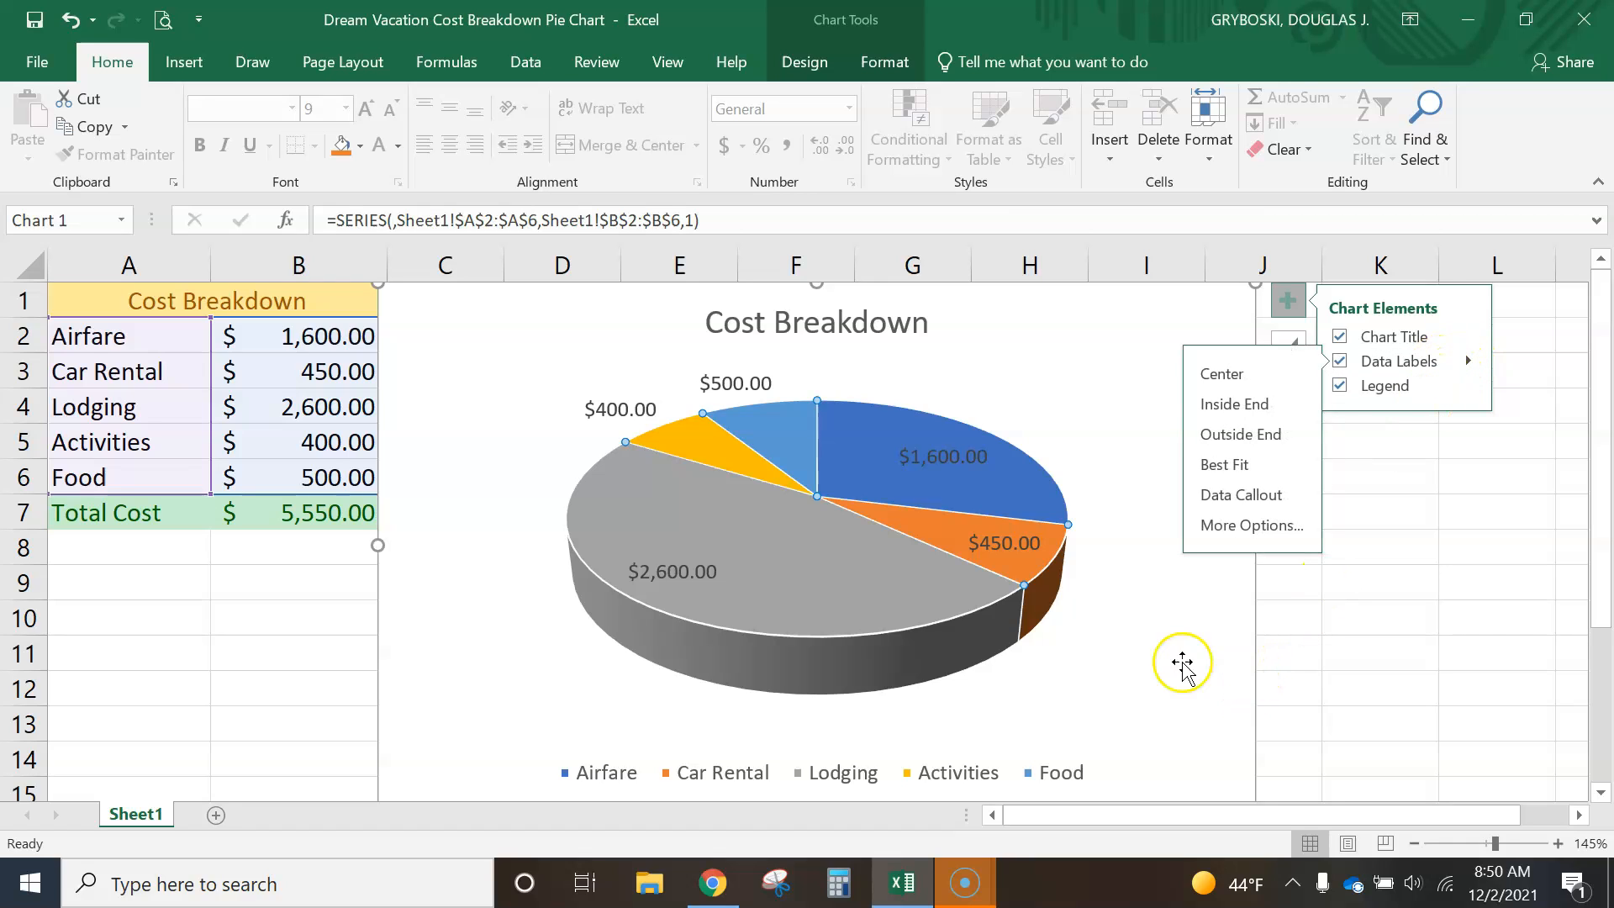
left_click(1133, 661)
left_click(274, 626)
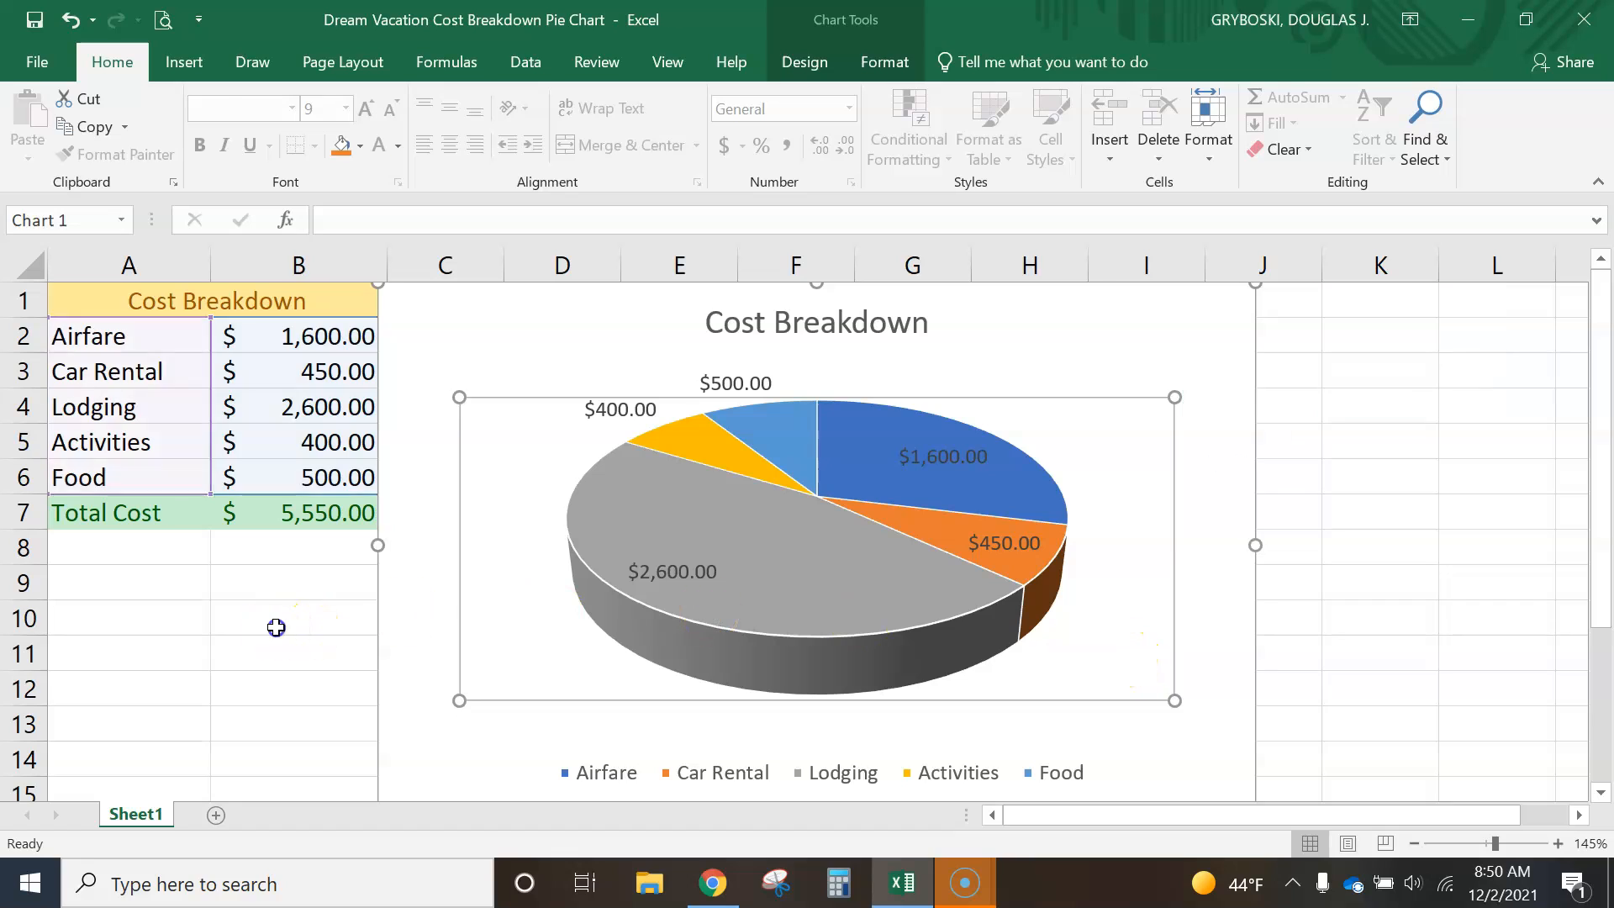
left_click(276, 626)
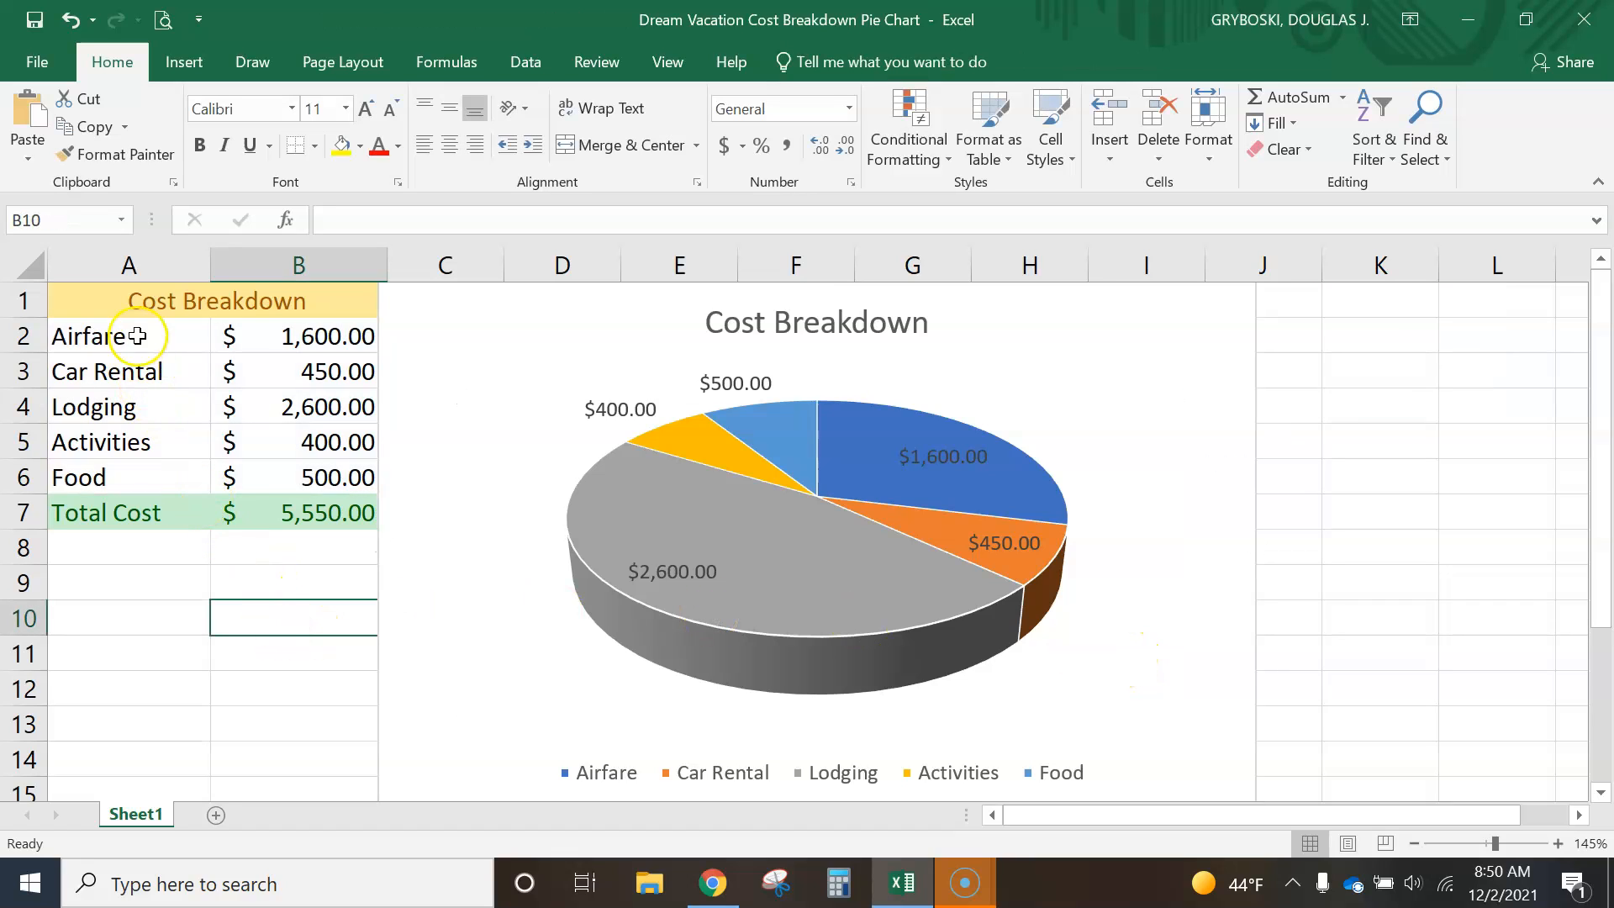
- Open Snipping Tool, capture the cost table together with the pie chart, and minimize the snip window
left_click(300, 882)
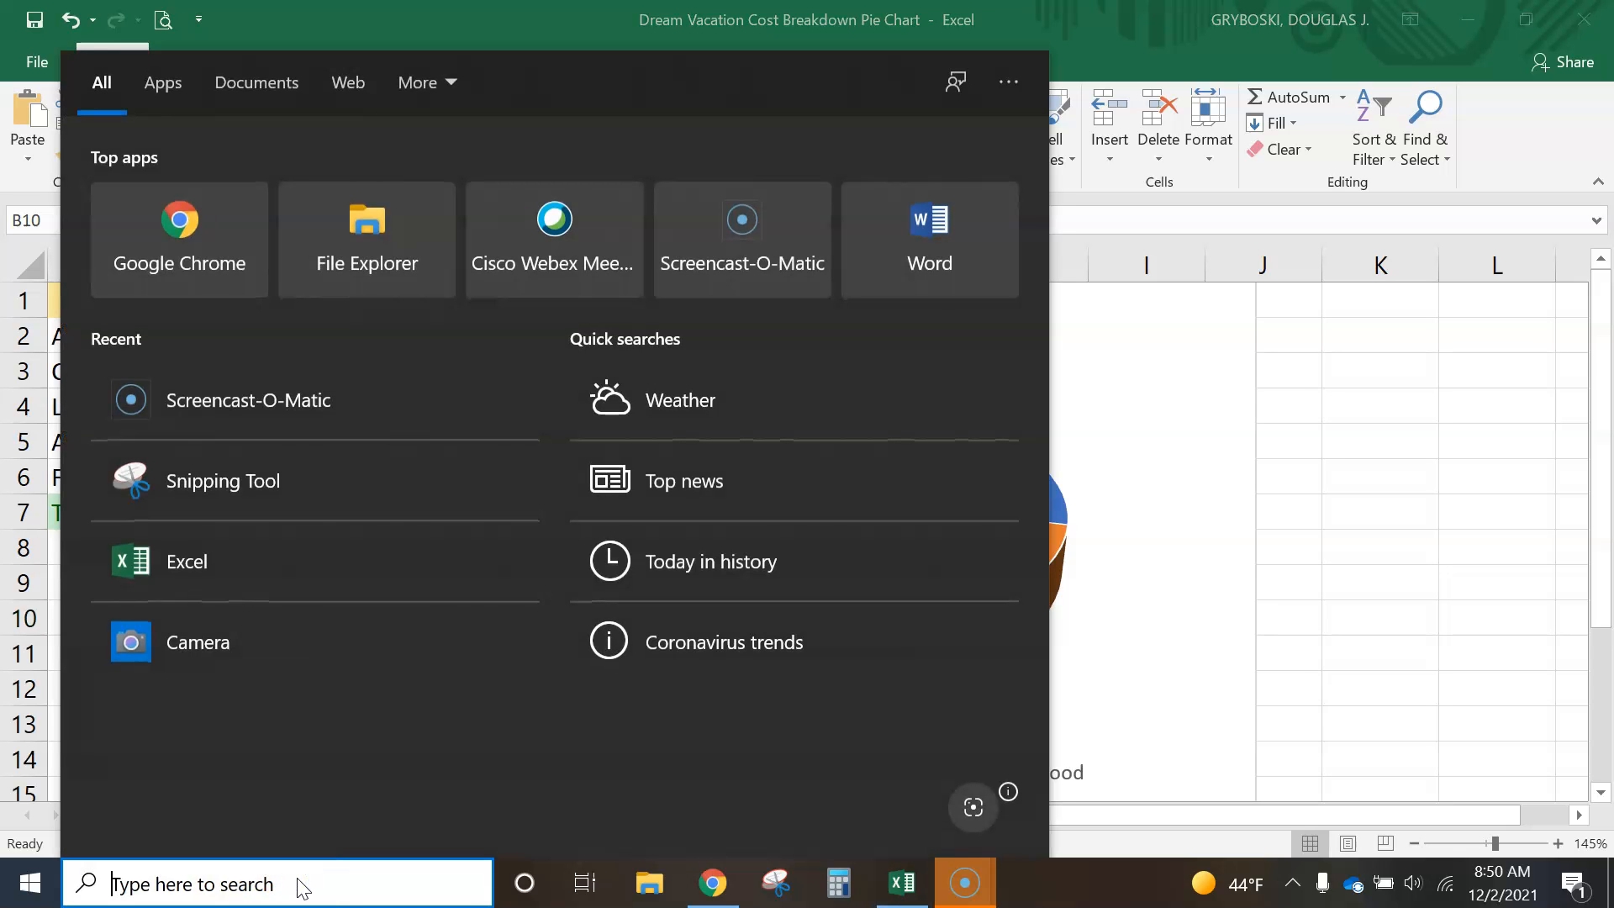
type("sni")
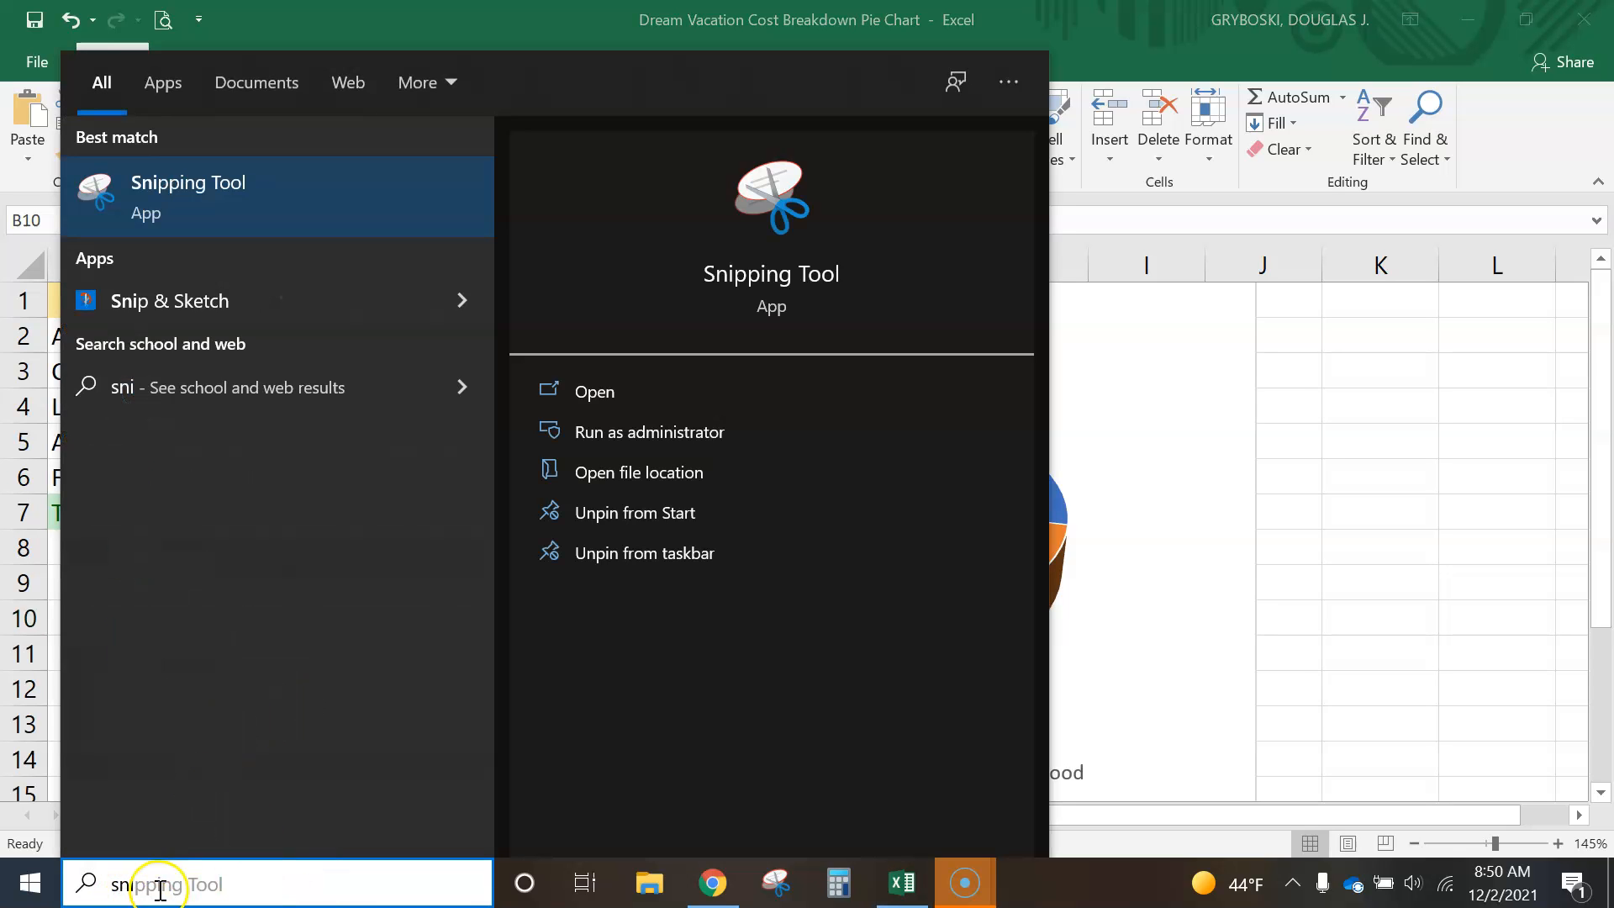
left_click(198, 199)
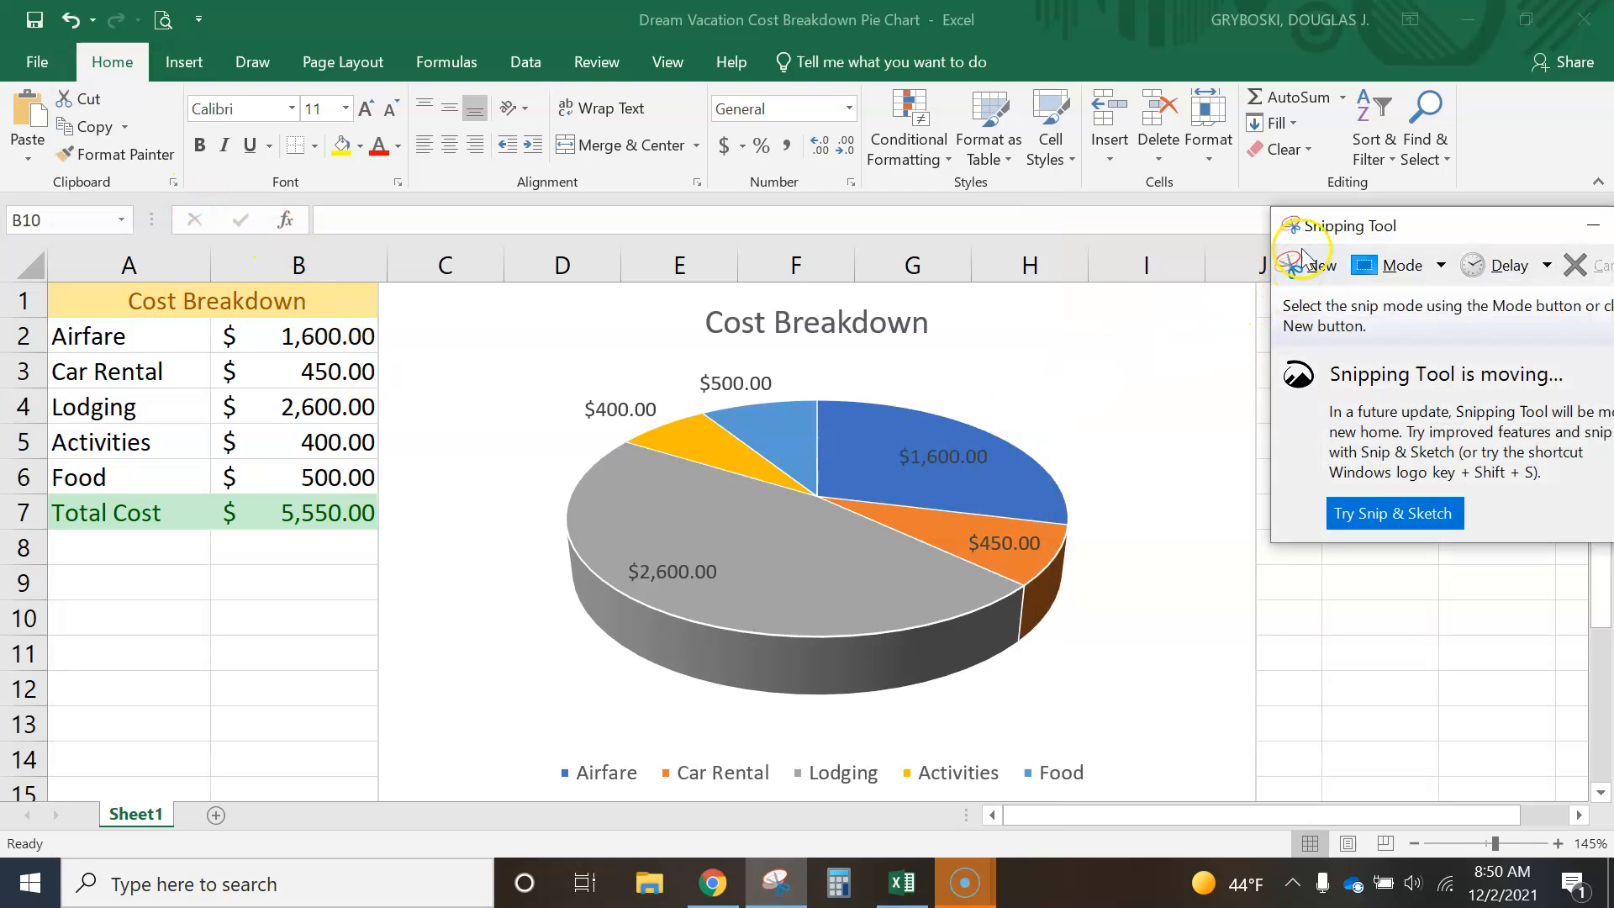
mouse_move(1442, 227)
left_mouse_down()
mouse_move(504, 217)
mouse_move(1414, 234)
mouse_move(1466, 219)
left_mouse_up()
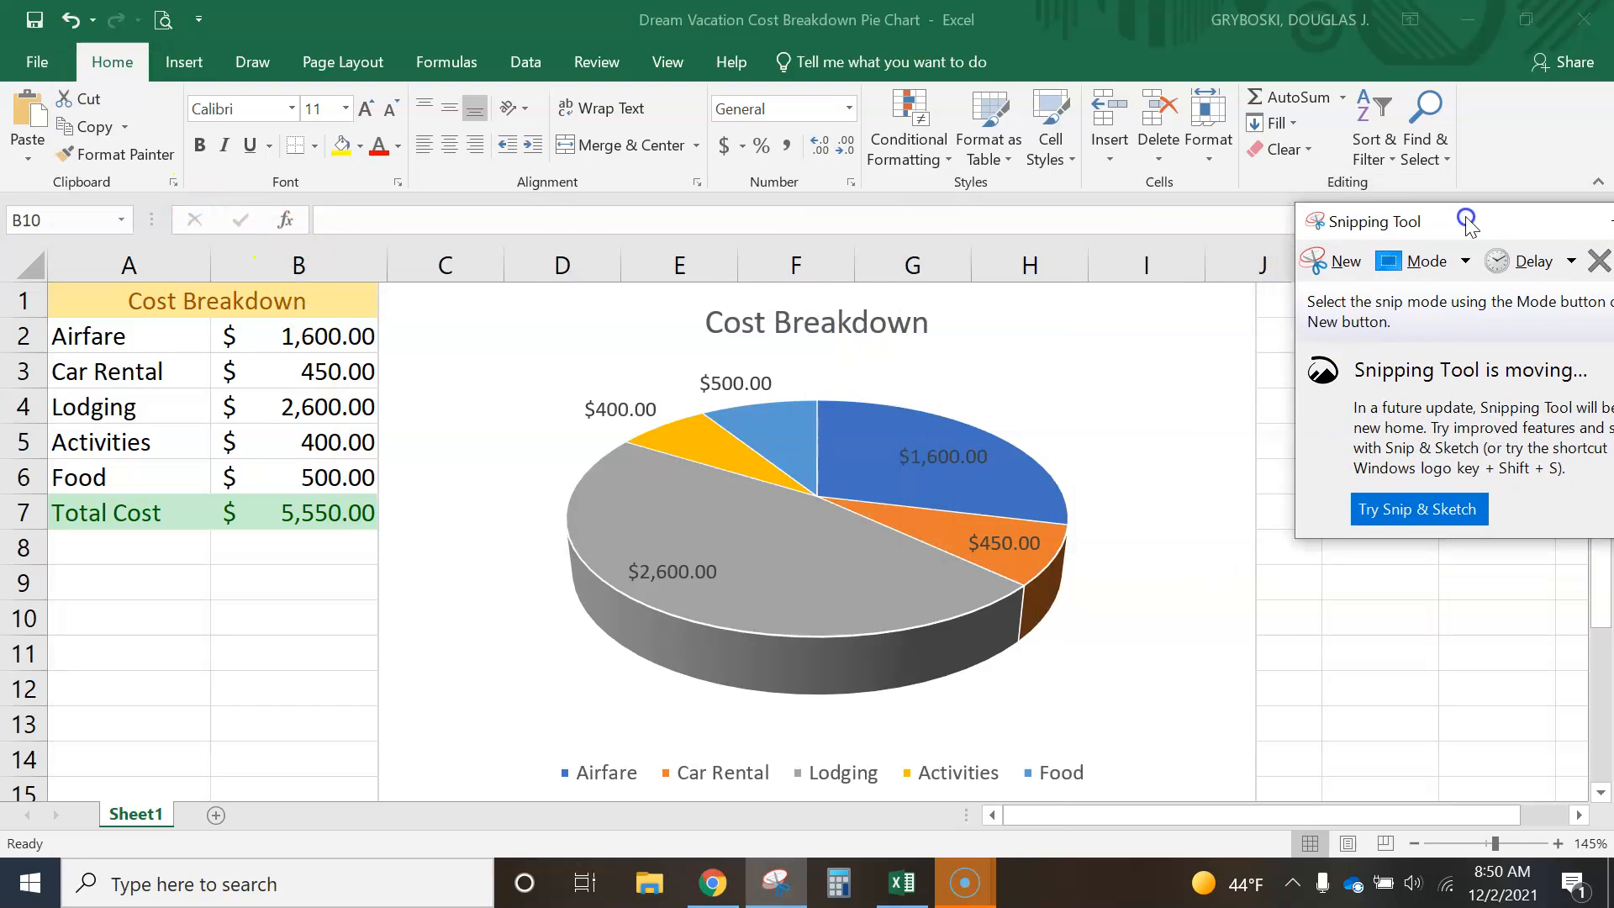
left_click(1341, 264)
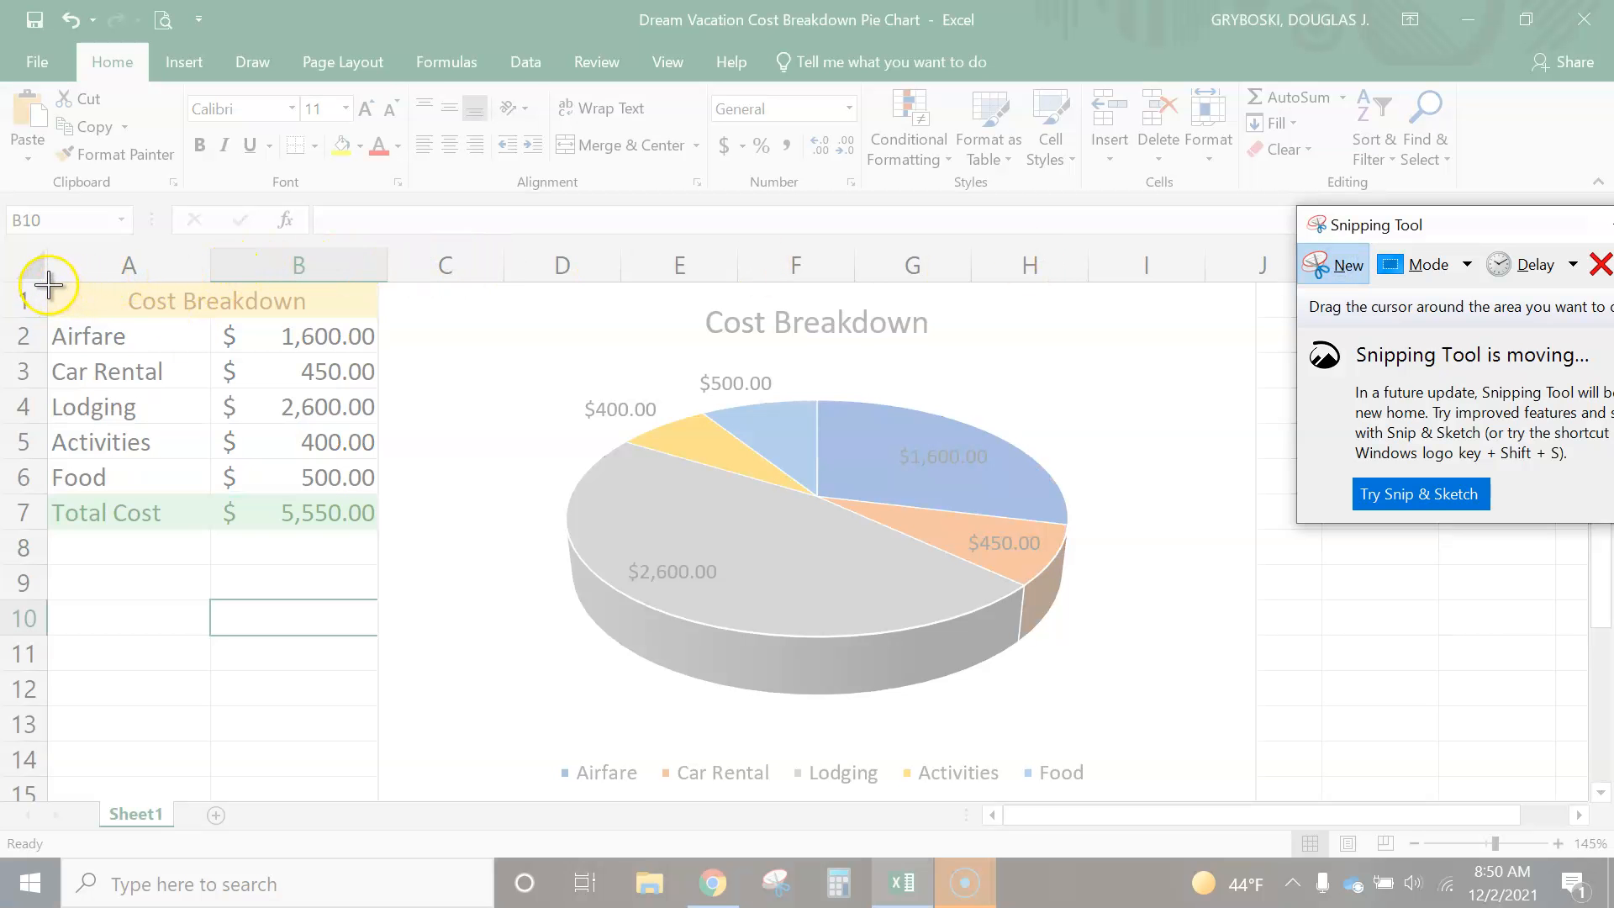
left_click_drag(46, 283, 1123, 796)
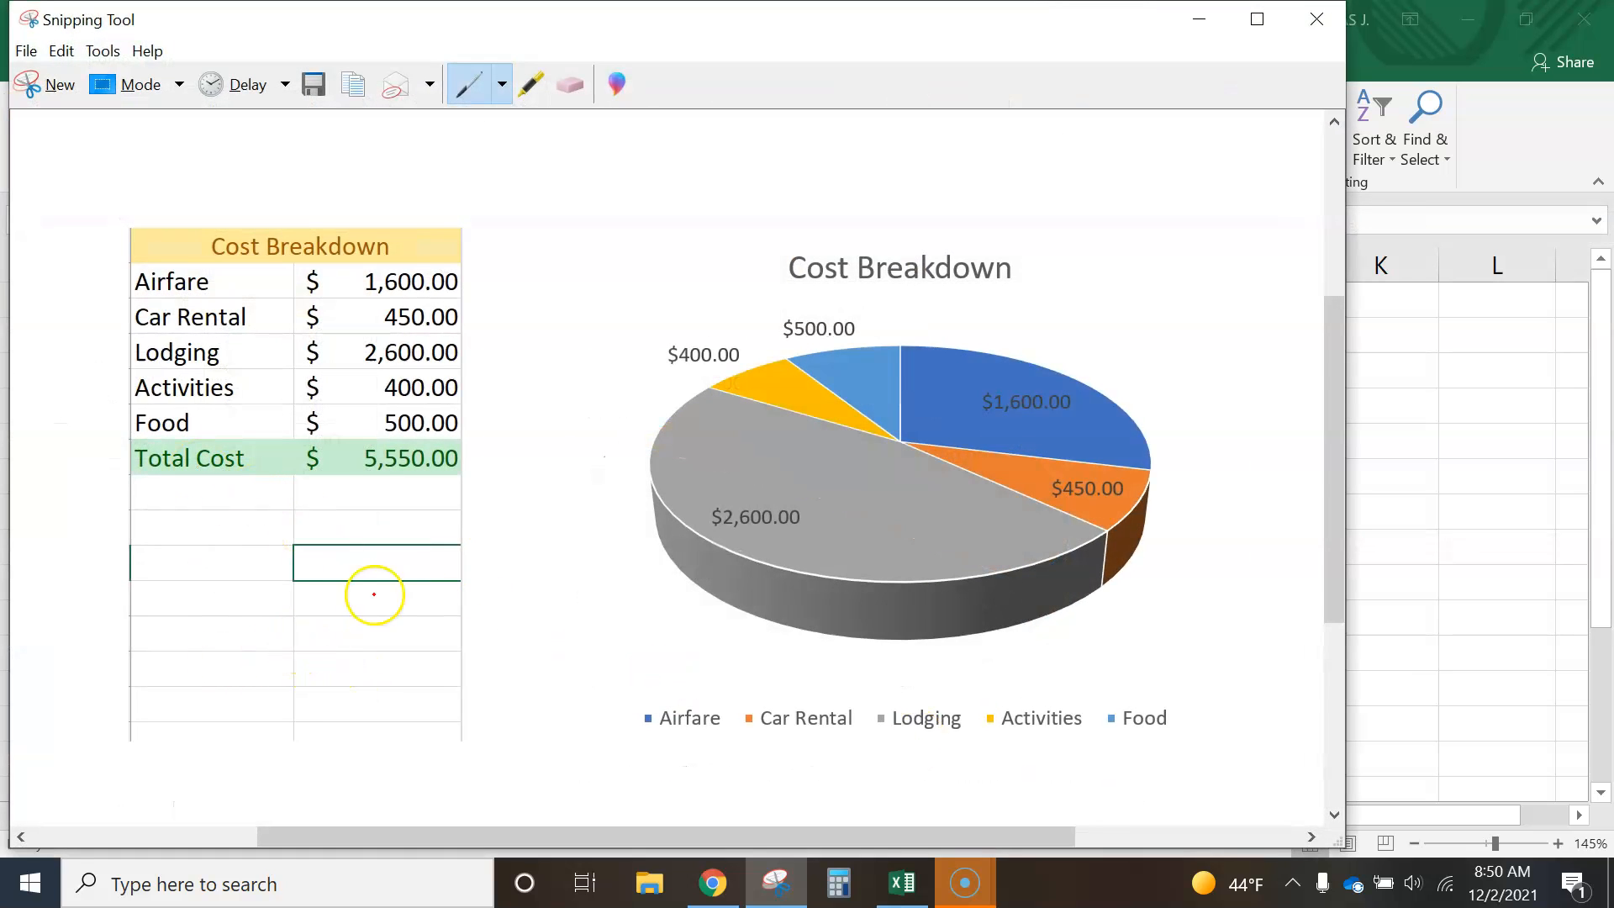
left_click(1190, 20)
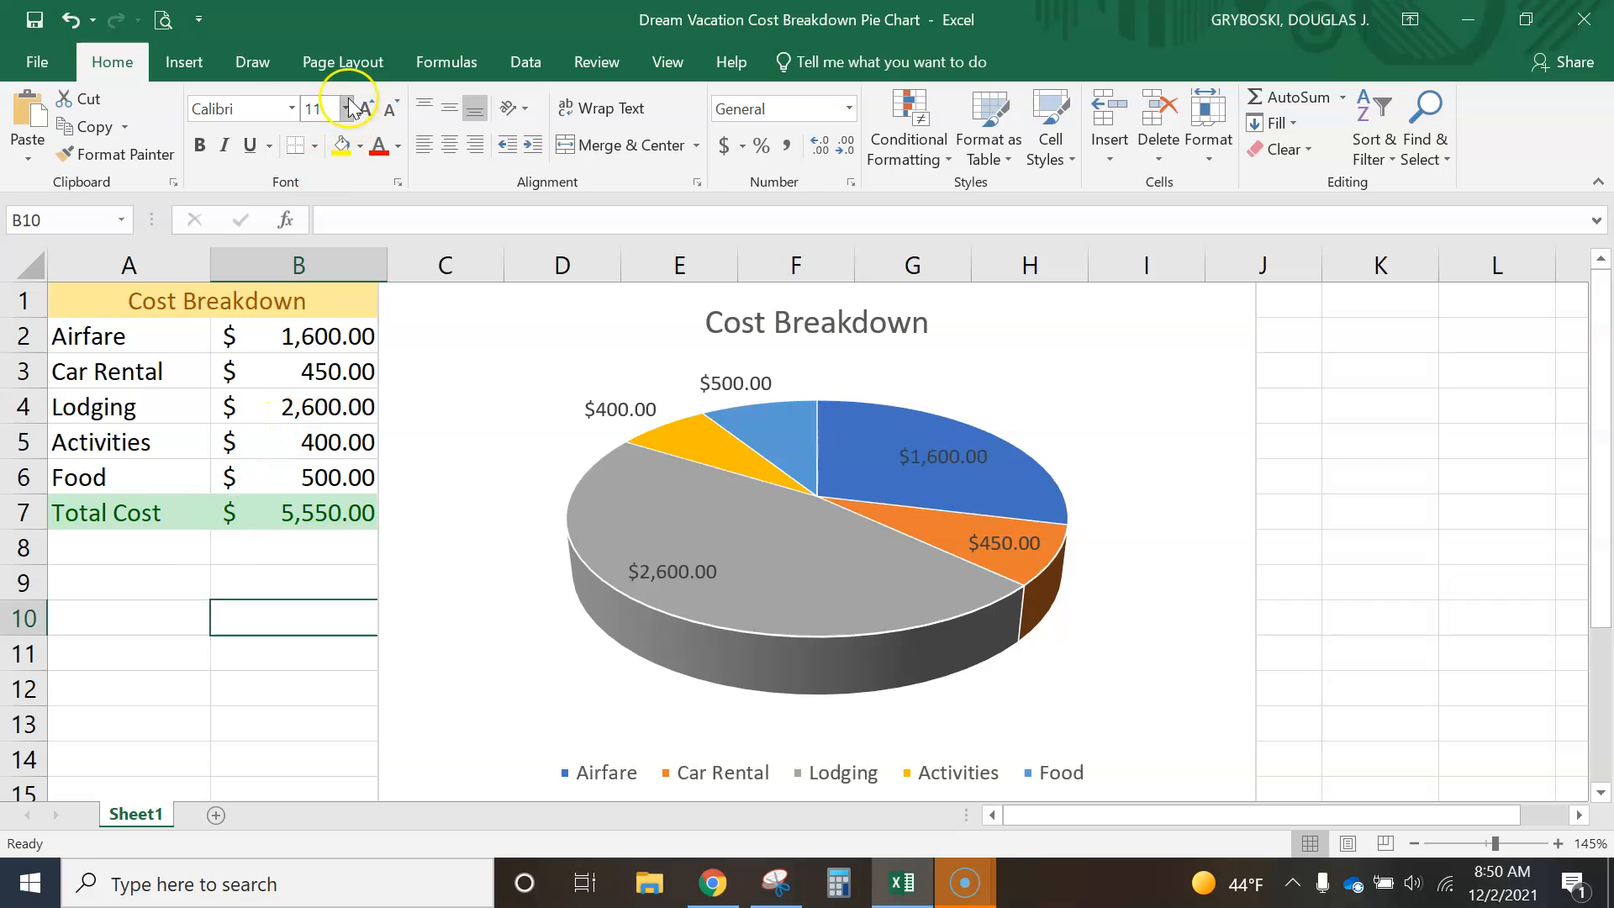
- Move the active cell to A19, away from the cost table, and hide the worksheet gridlines
left_click(79, 794)
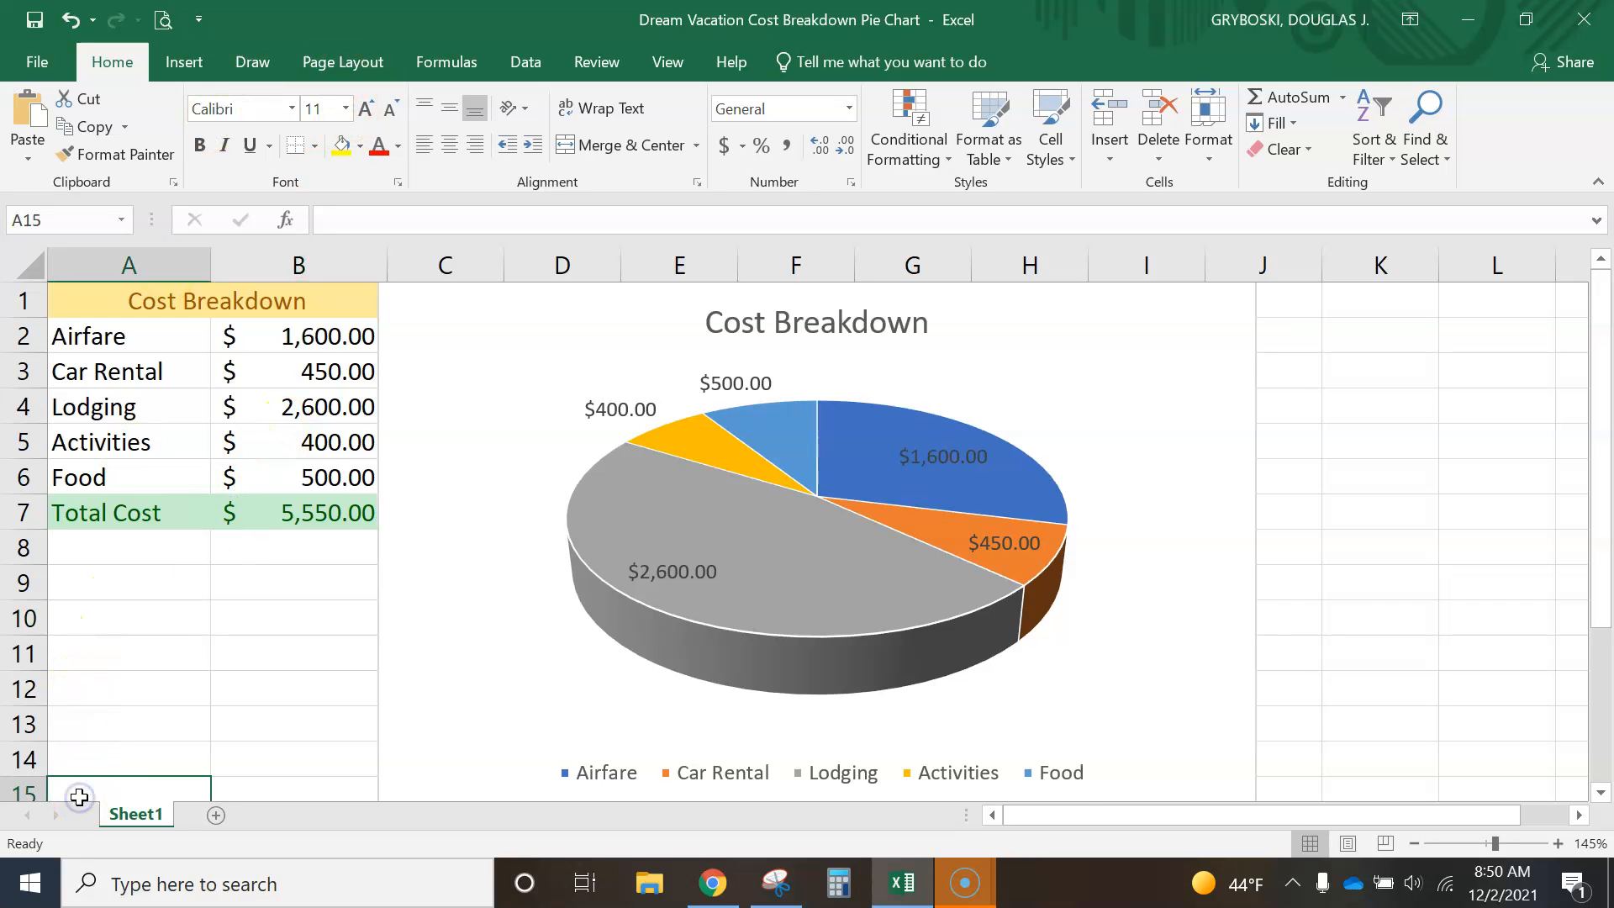
scroll(169, 744, "down", 2)
left_click(134, 717)
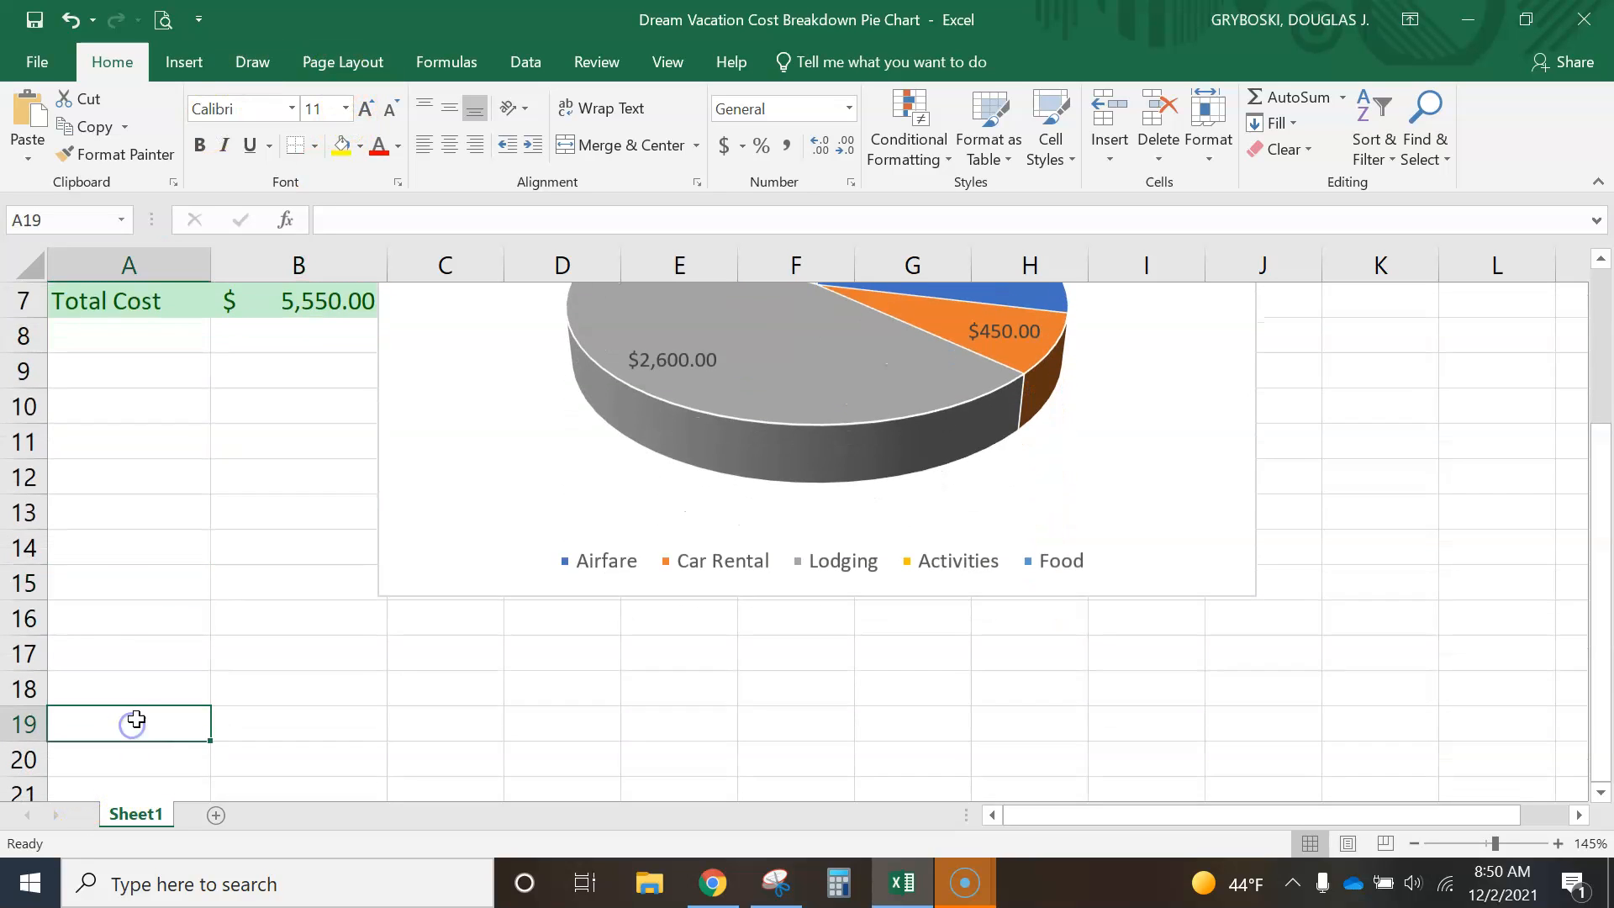
scroll(147, 715, "up", 2)
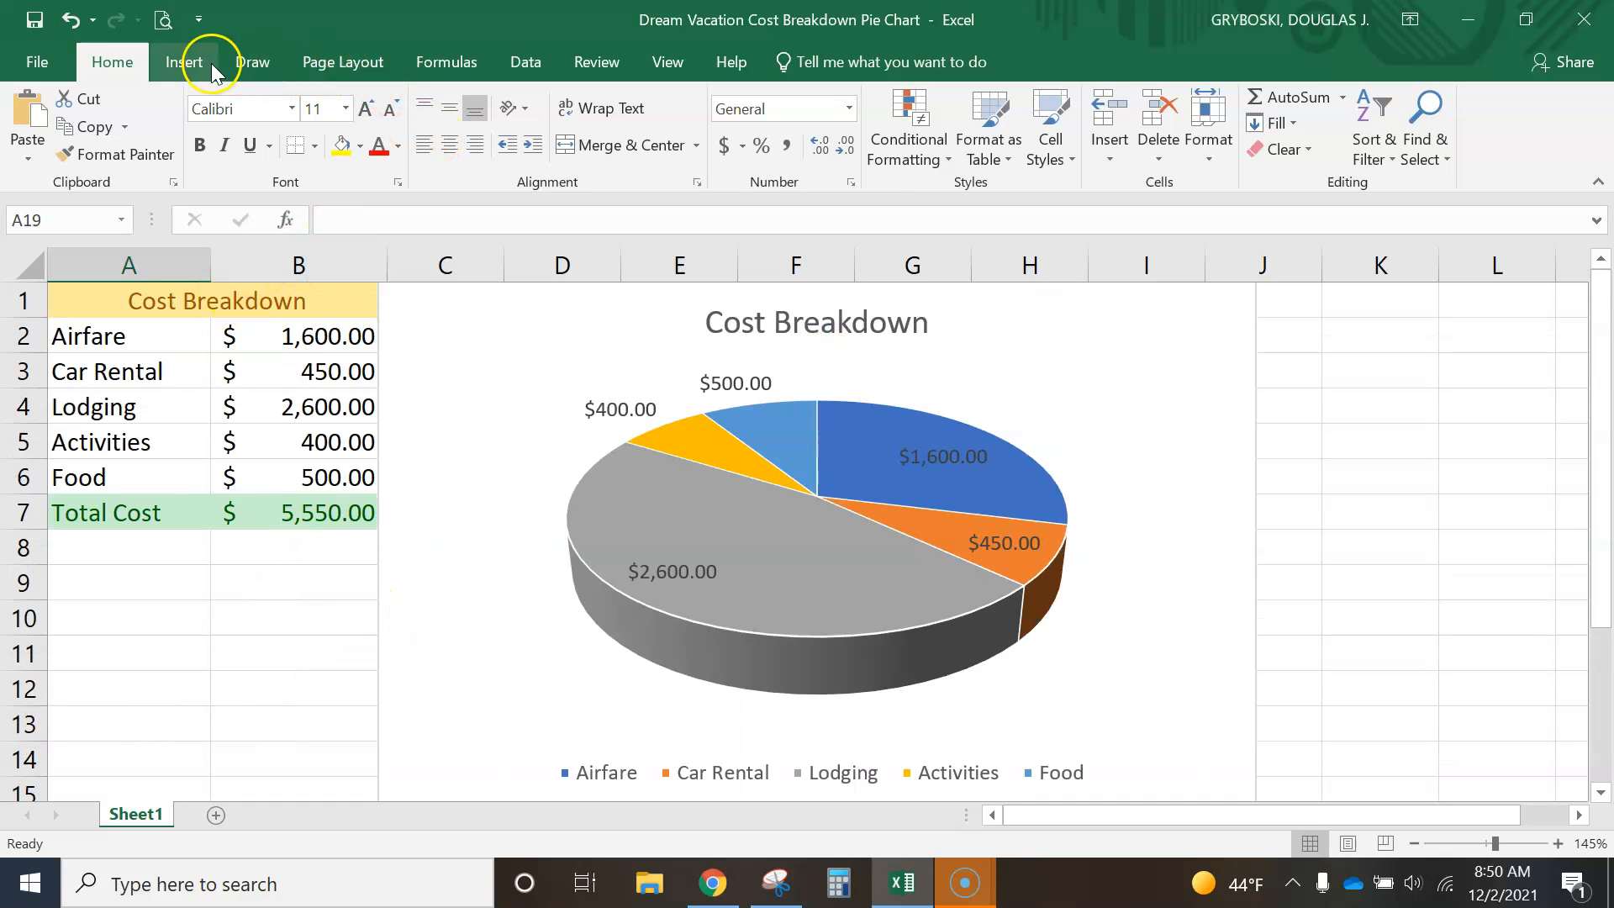
left_click(670, 63)
left_click(256, 146)
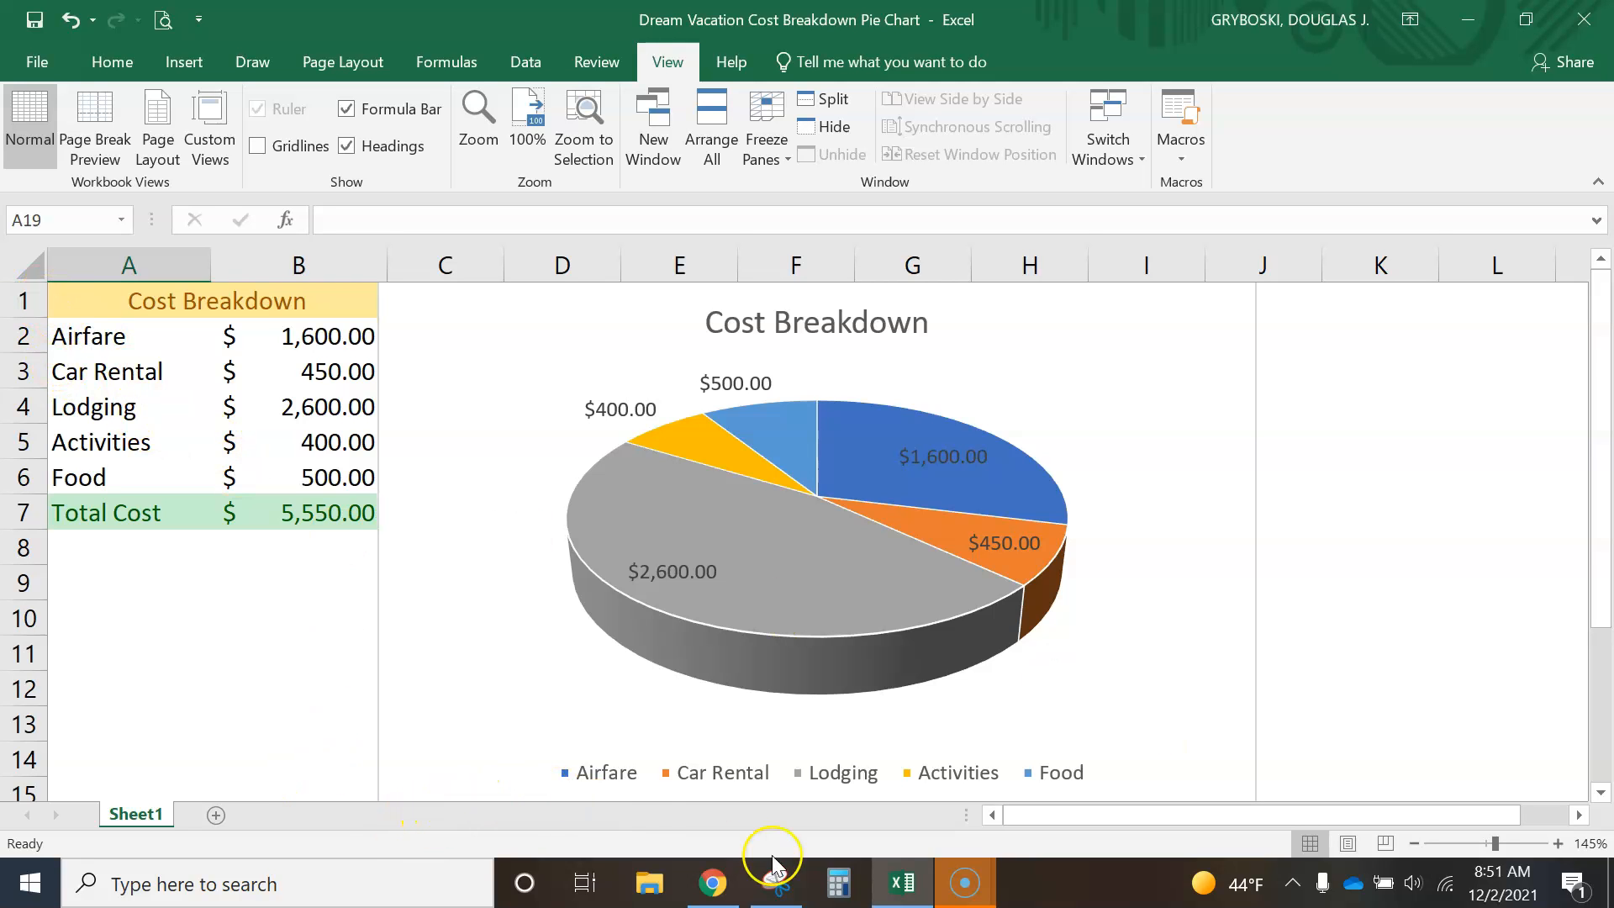
- Bring back Snipping Tool and take a new snip covering the gridline-free cost table and the whole pie chart with its legend
left_click(777, 885)
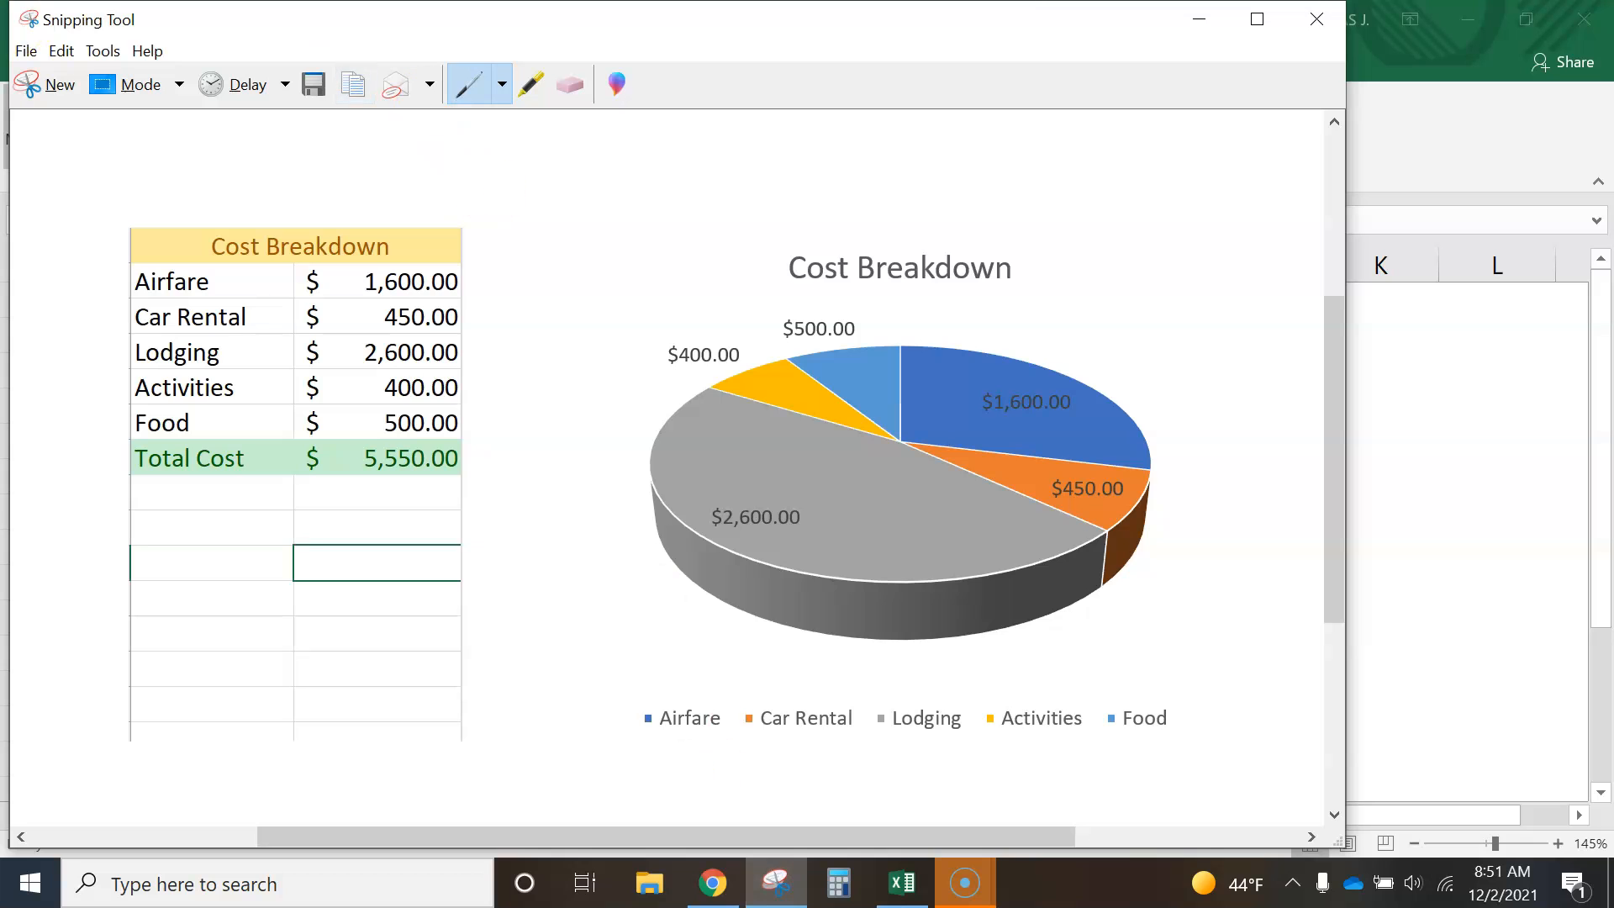
left_click(52, 94)
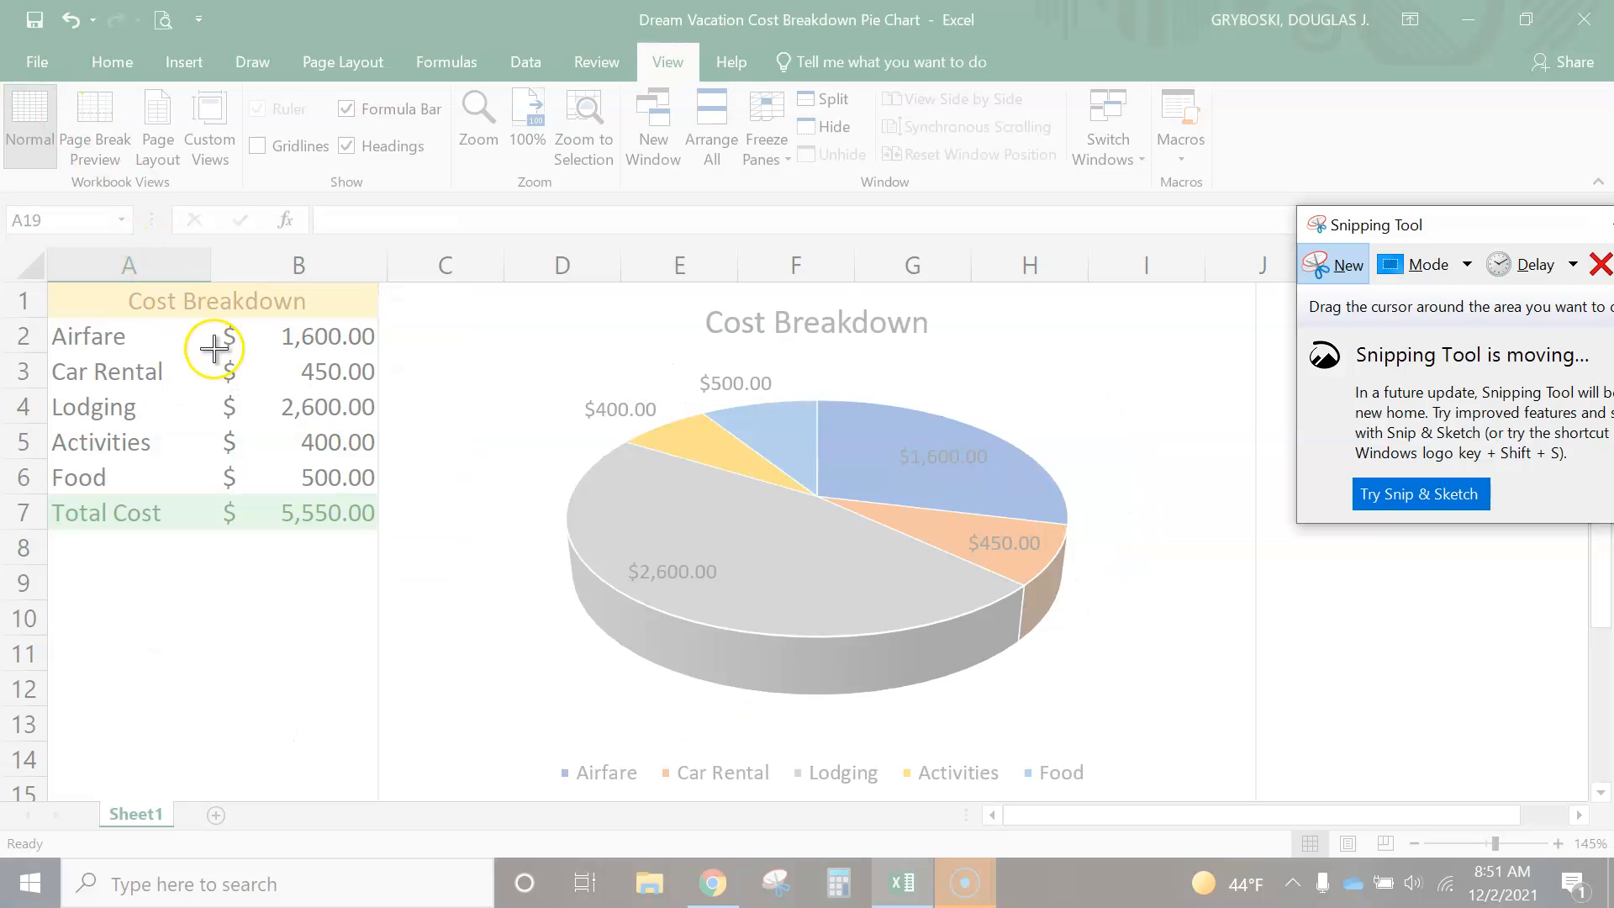
left_click_drag(50, 286, 1136, 793)
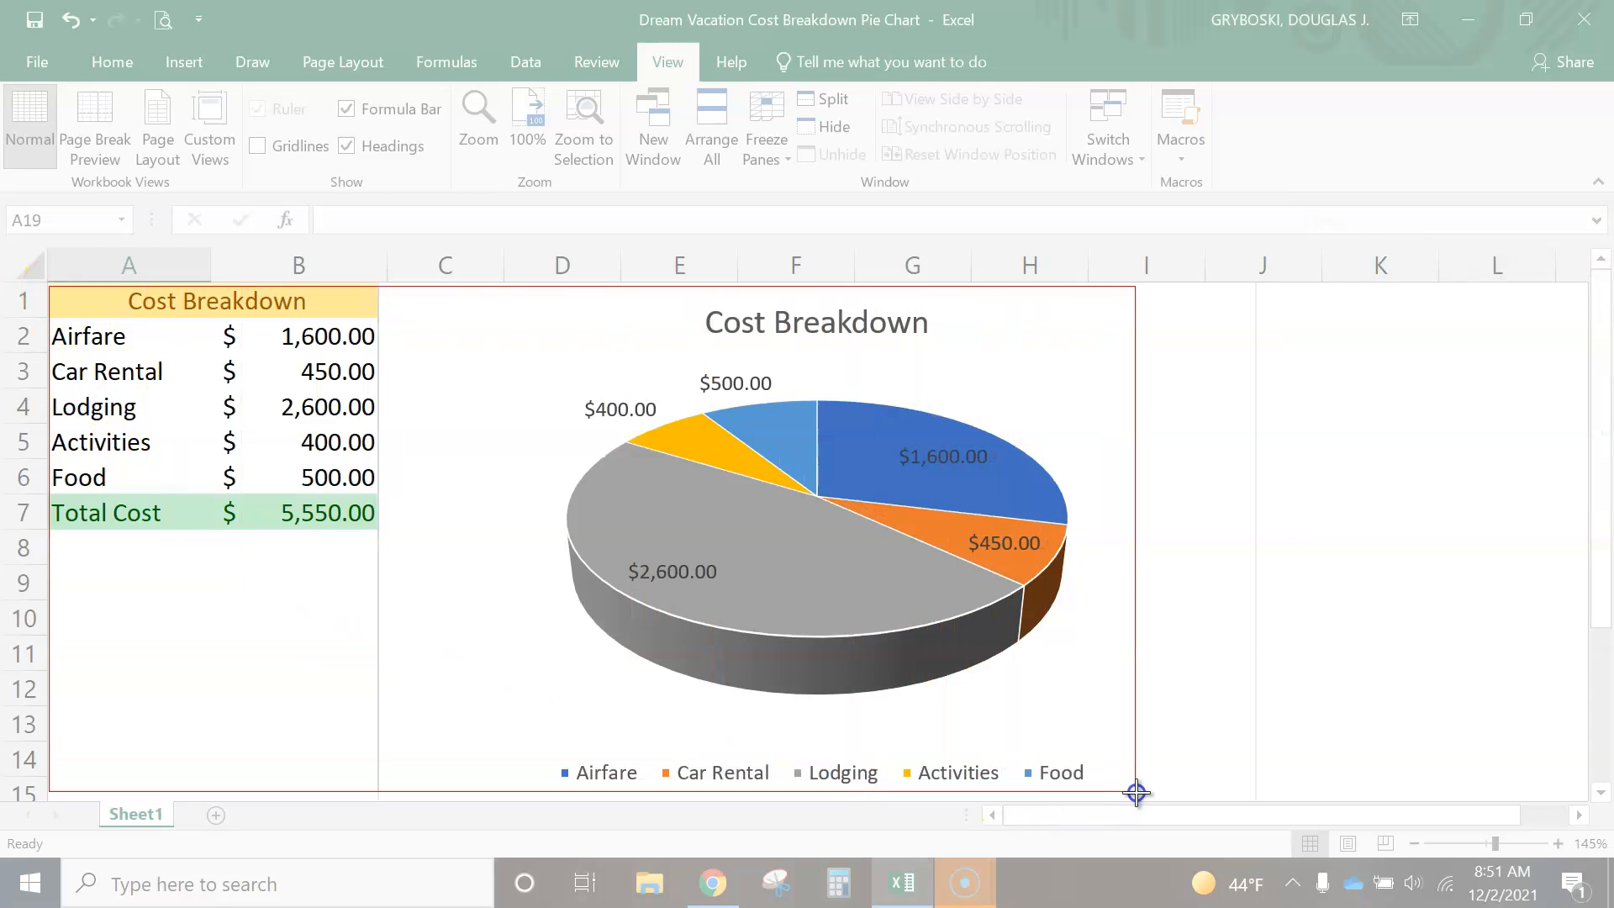
left_click_drag(1137, 793, 1192, 791)
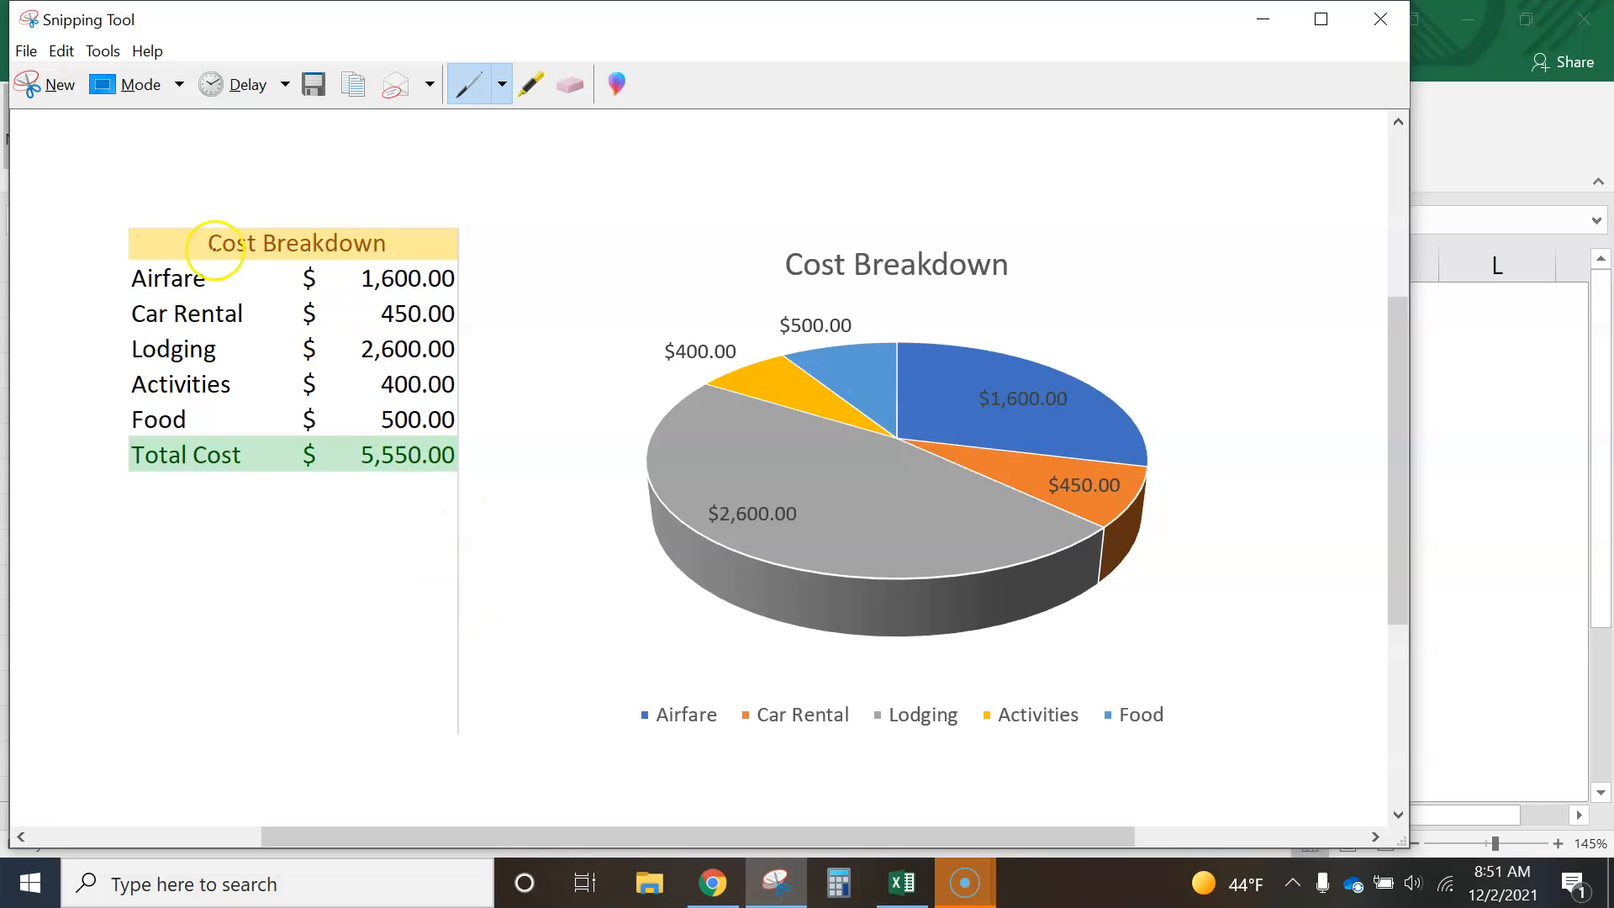
- Save the snip to the Desktop as the JPEG "cost breakdown", replacing the existing file, and minimize the snip window
left_click(27, 52)
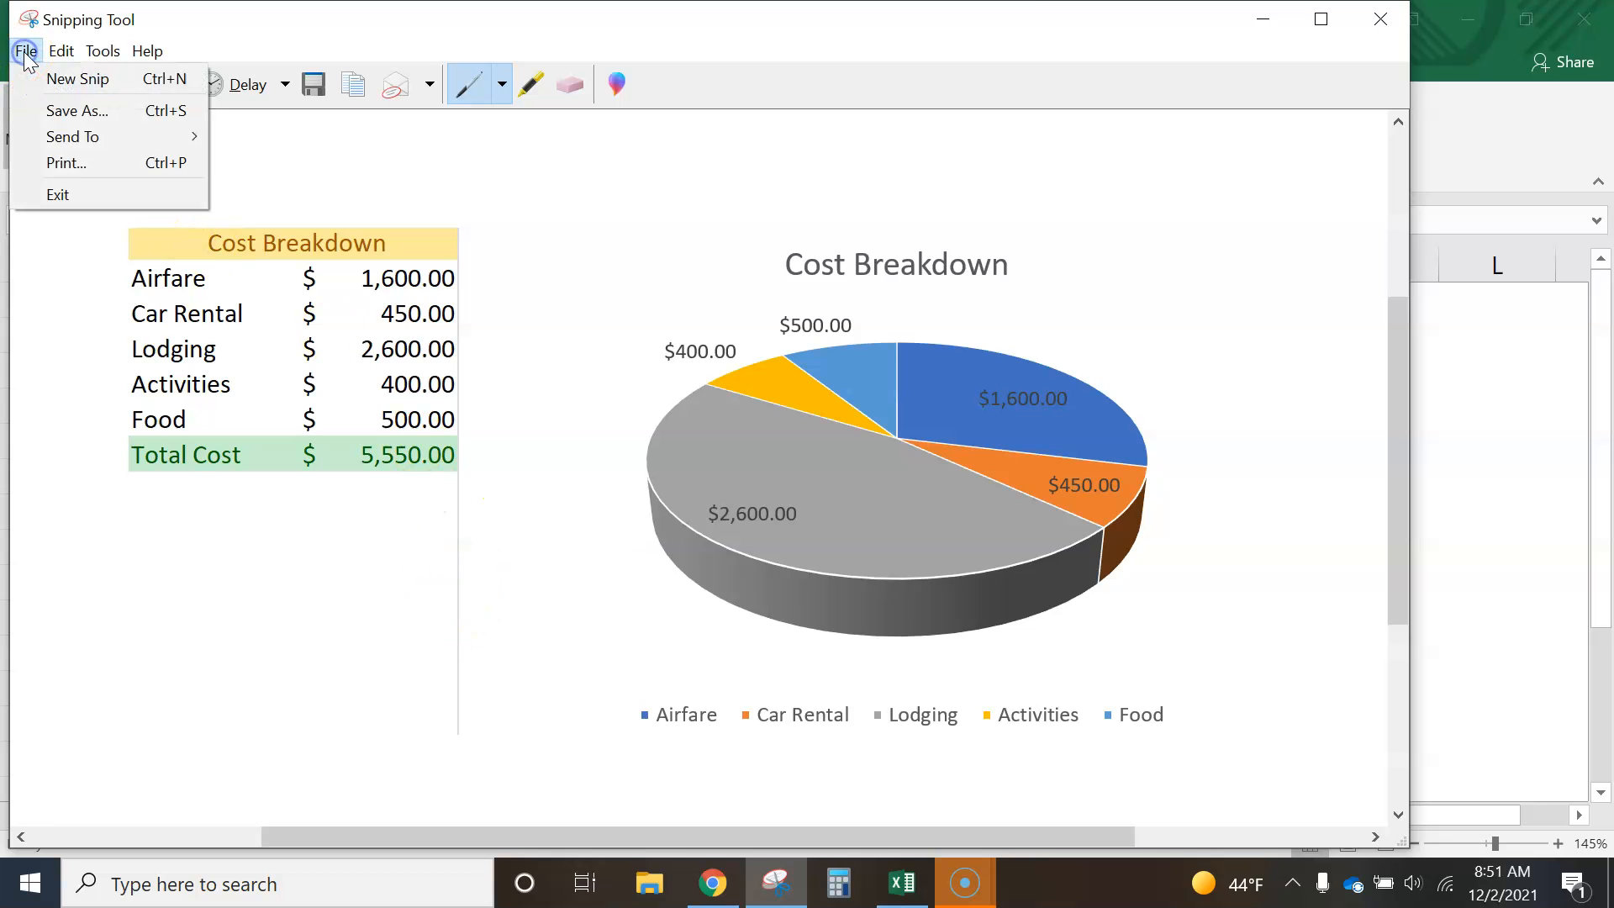
left_click(63, 118)
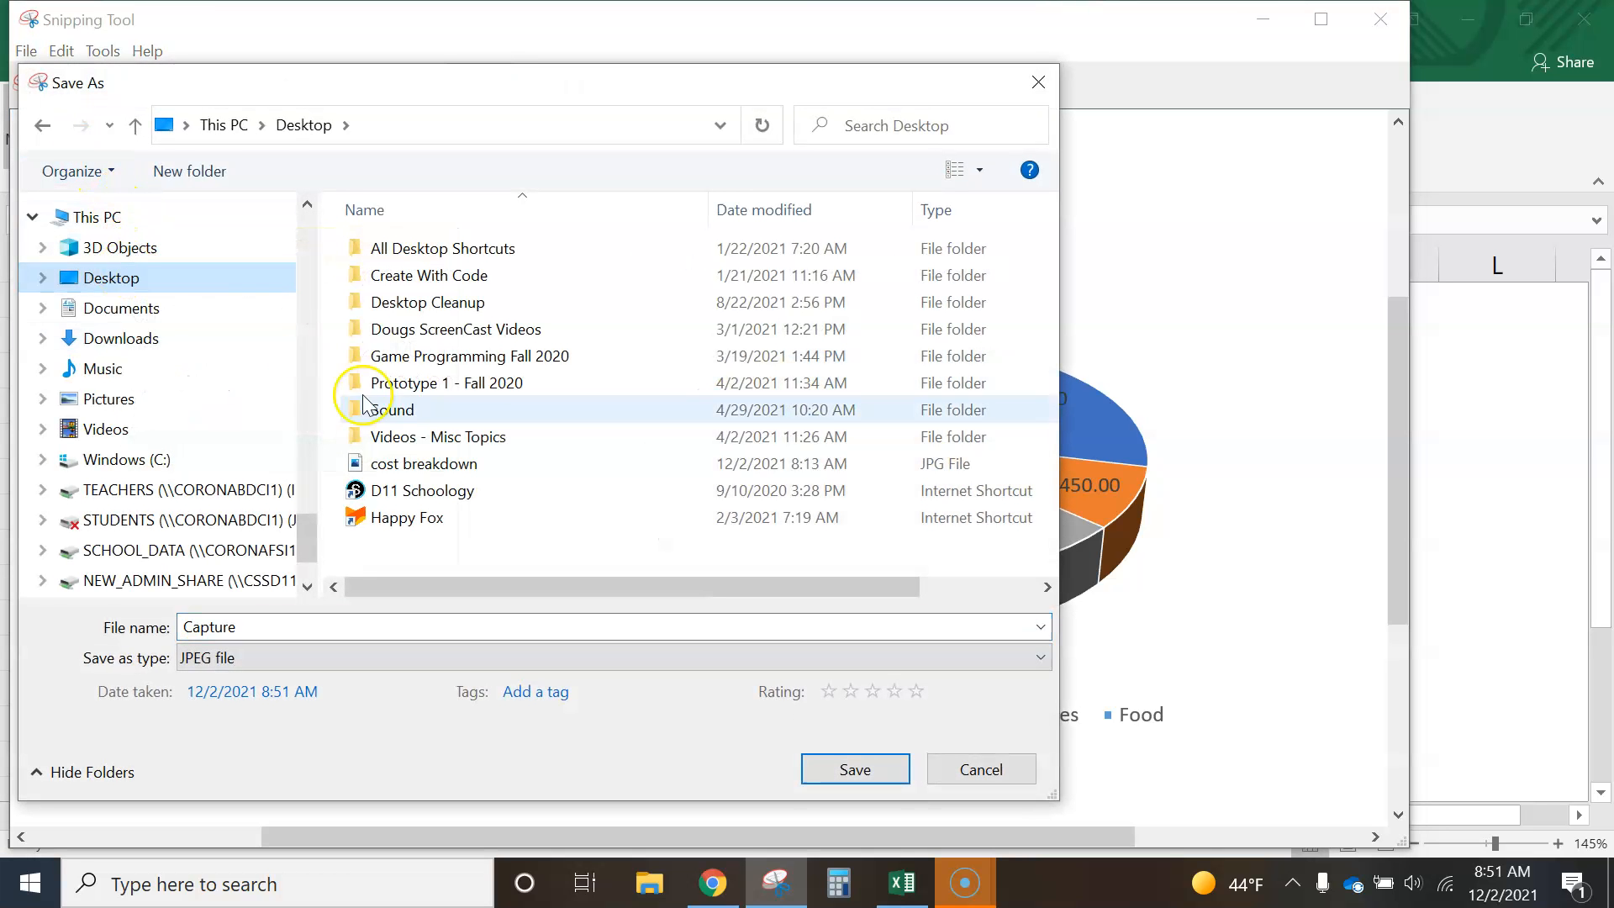
left_click(435, 463)
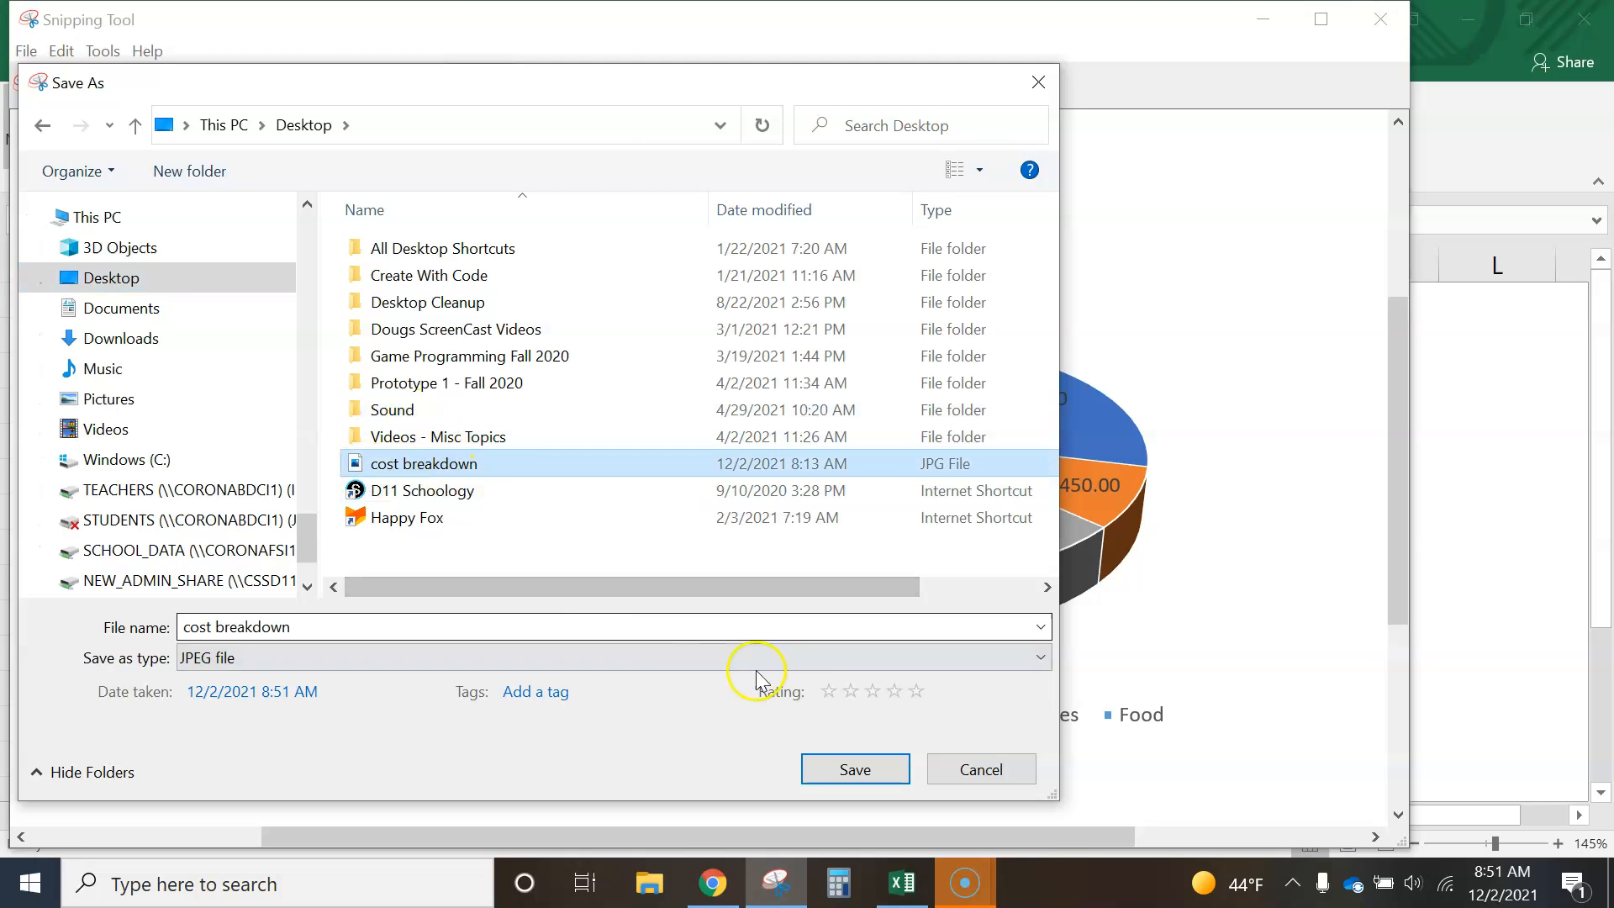
left_click(876, 769)
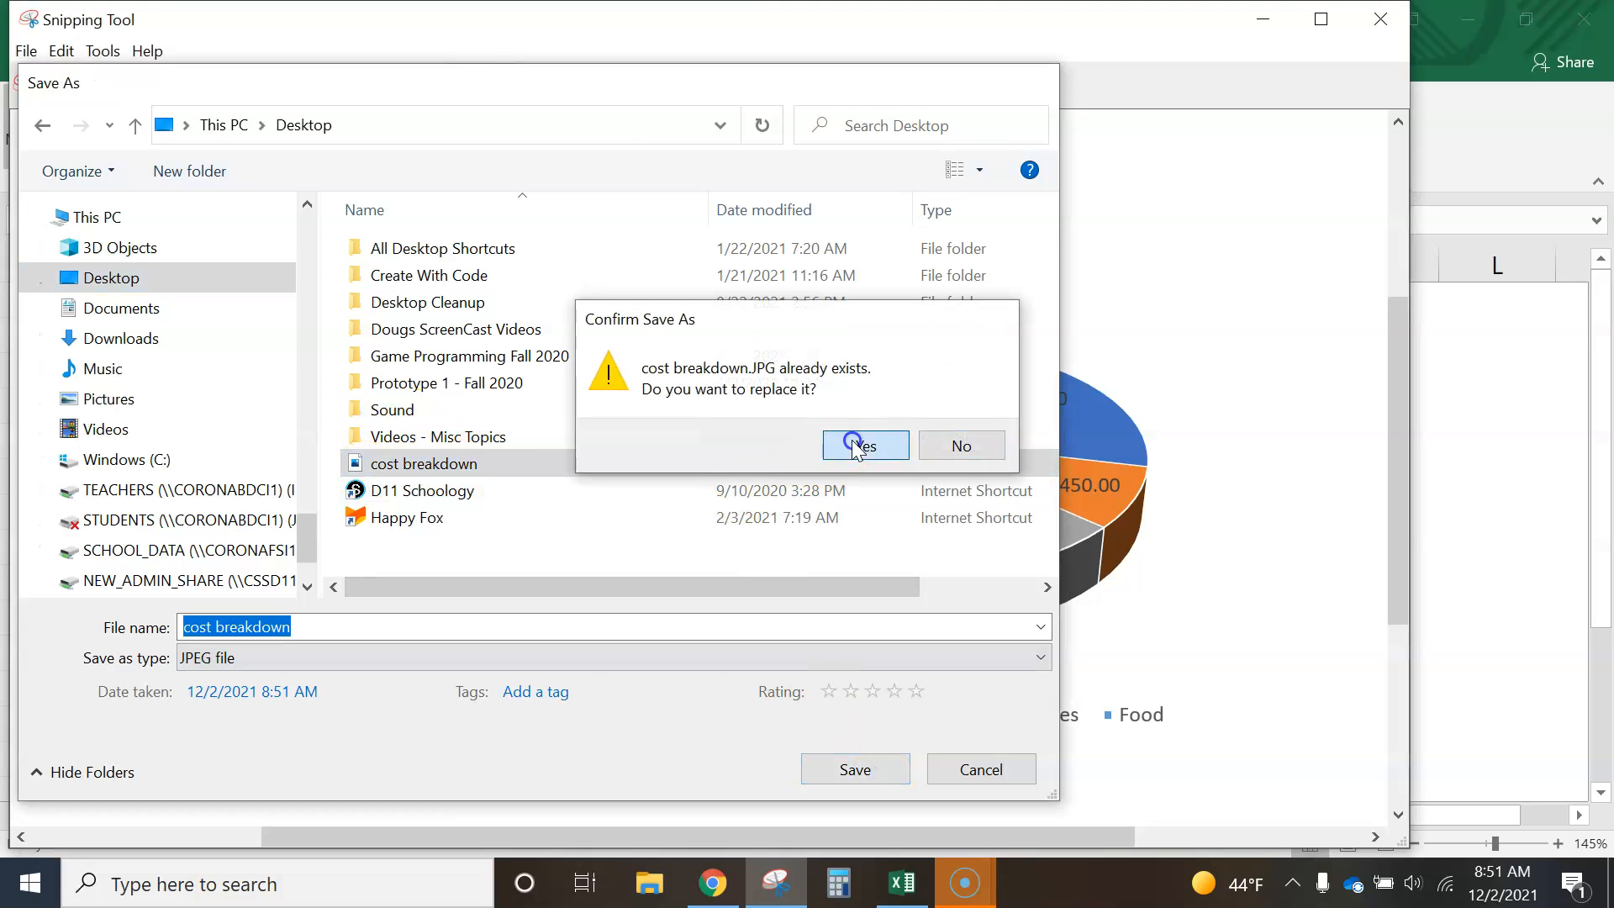
left_click(866, 445)
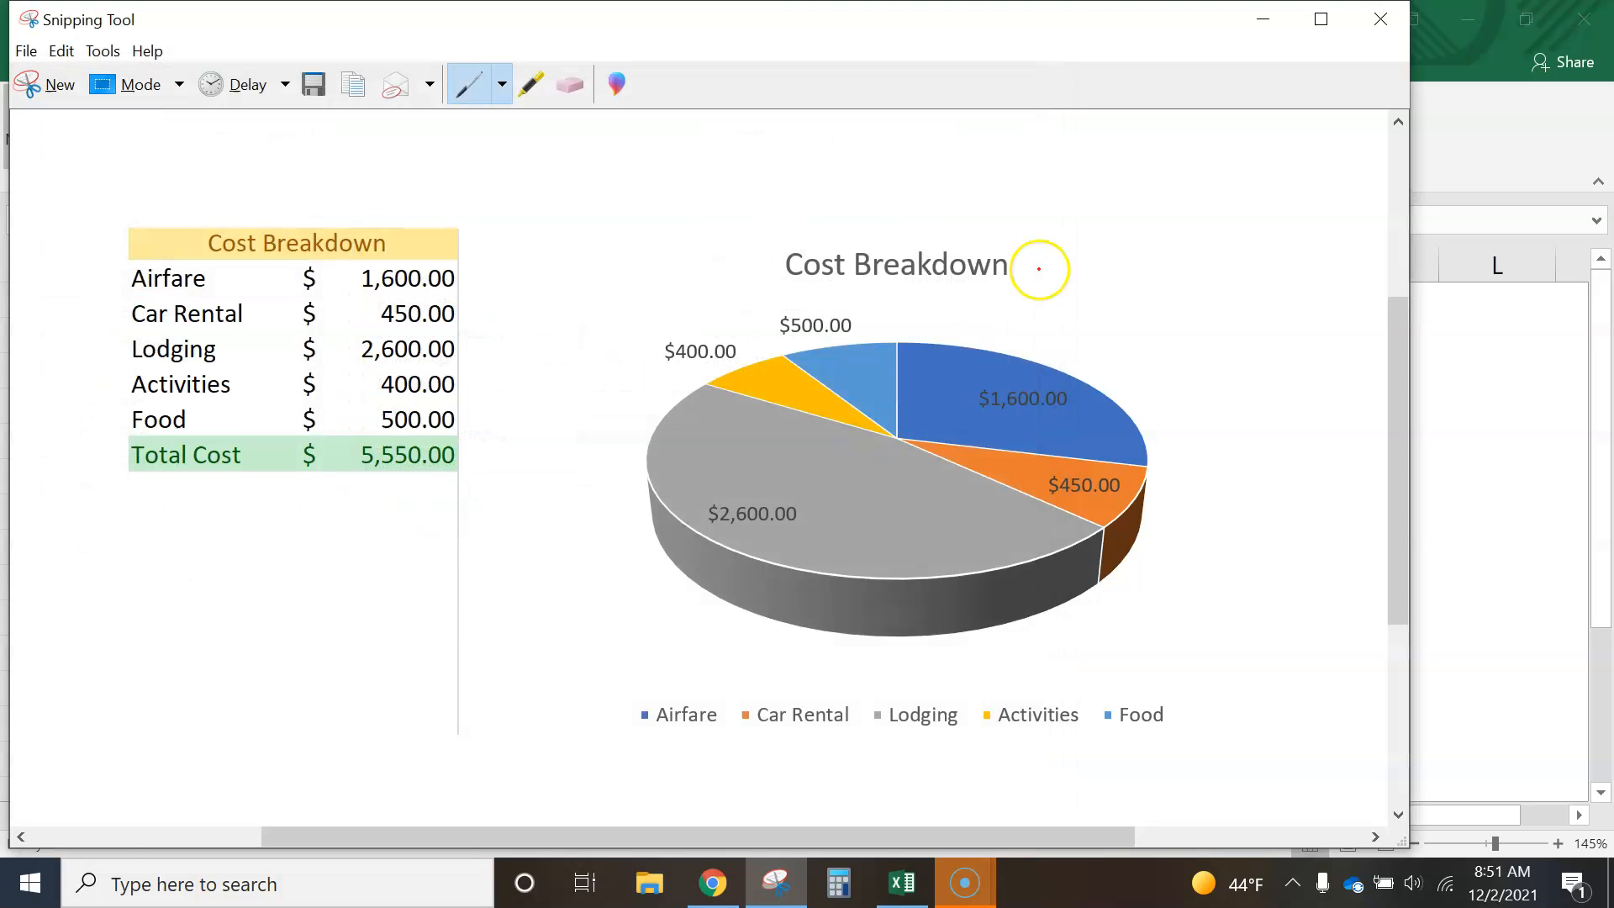
left_click(1261, 19)
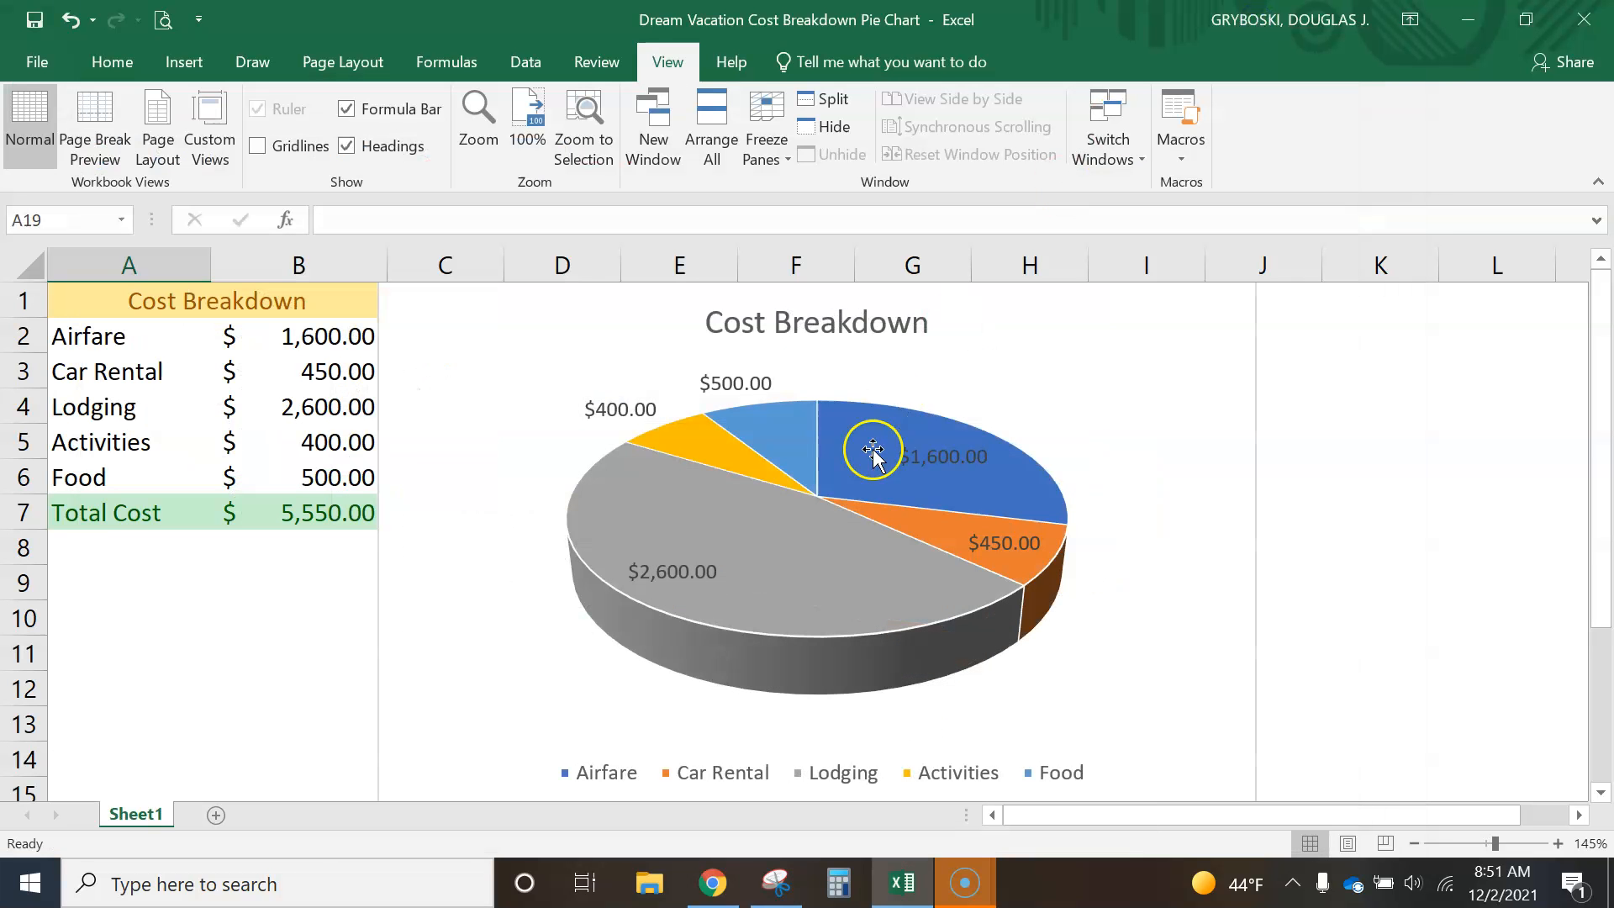
- Switch to the Canva presentation in Chrome and upload the "cost breakdown" image from the Desktop
left_click(716, 884)
left_click(1054, 471)
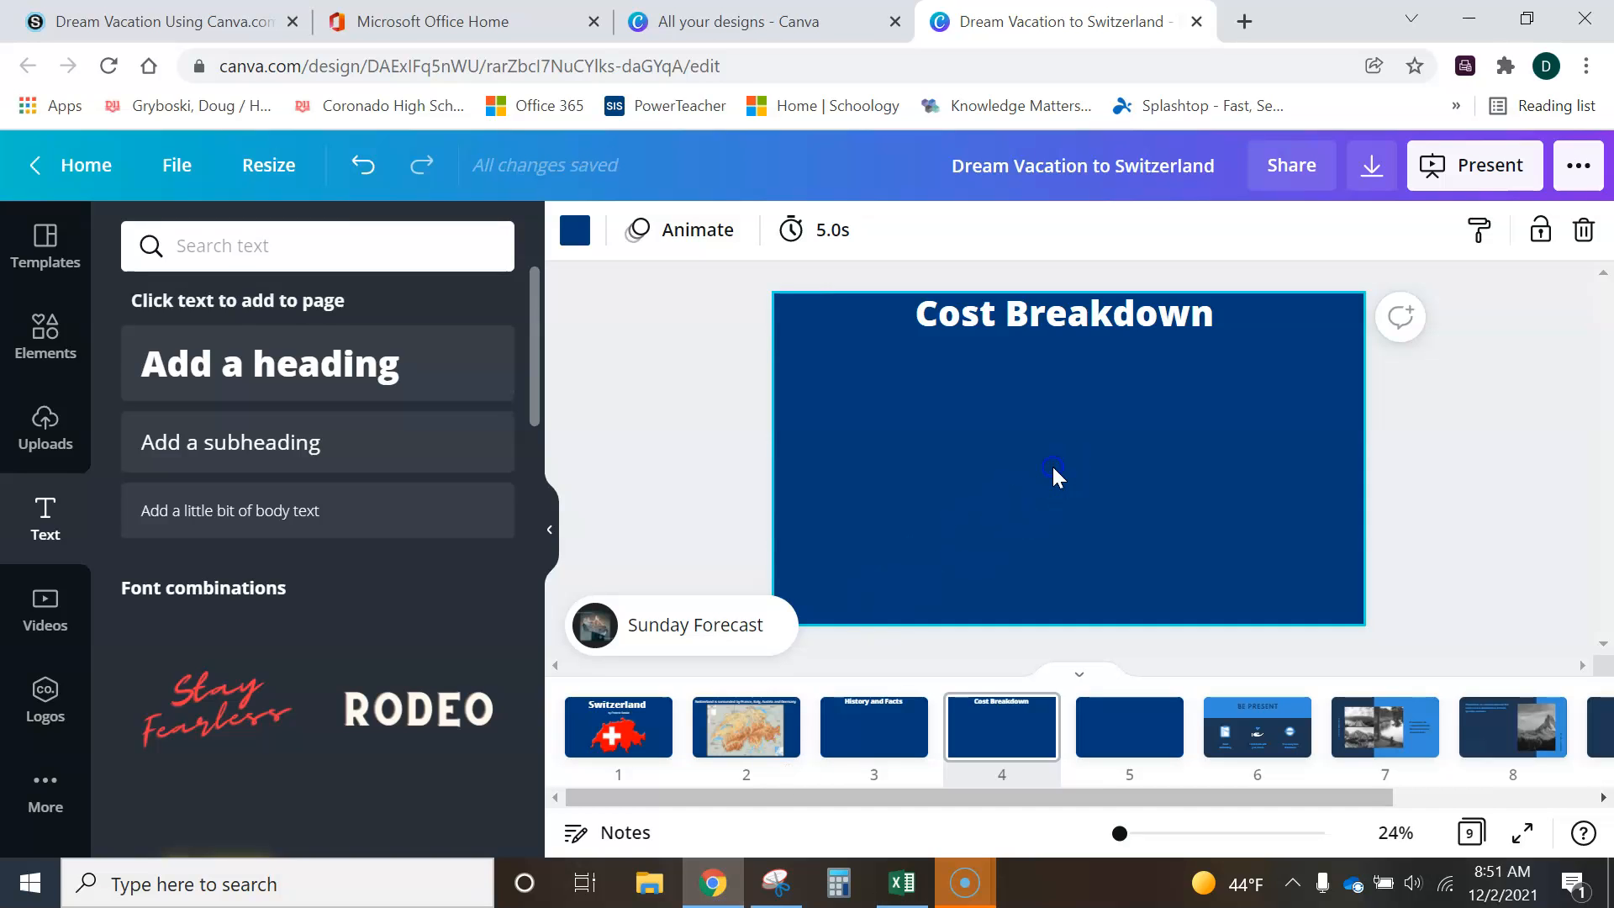
left_click(44, 429)
left_click(252, 379)
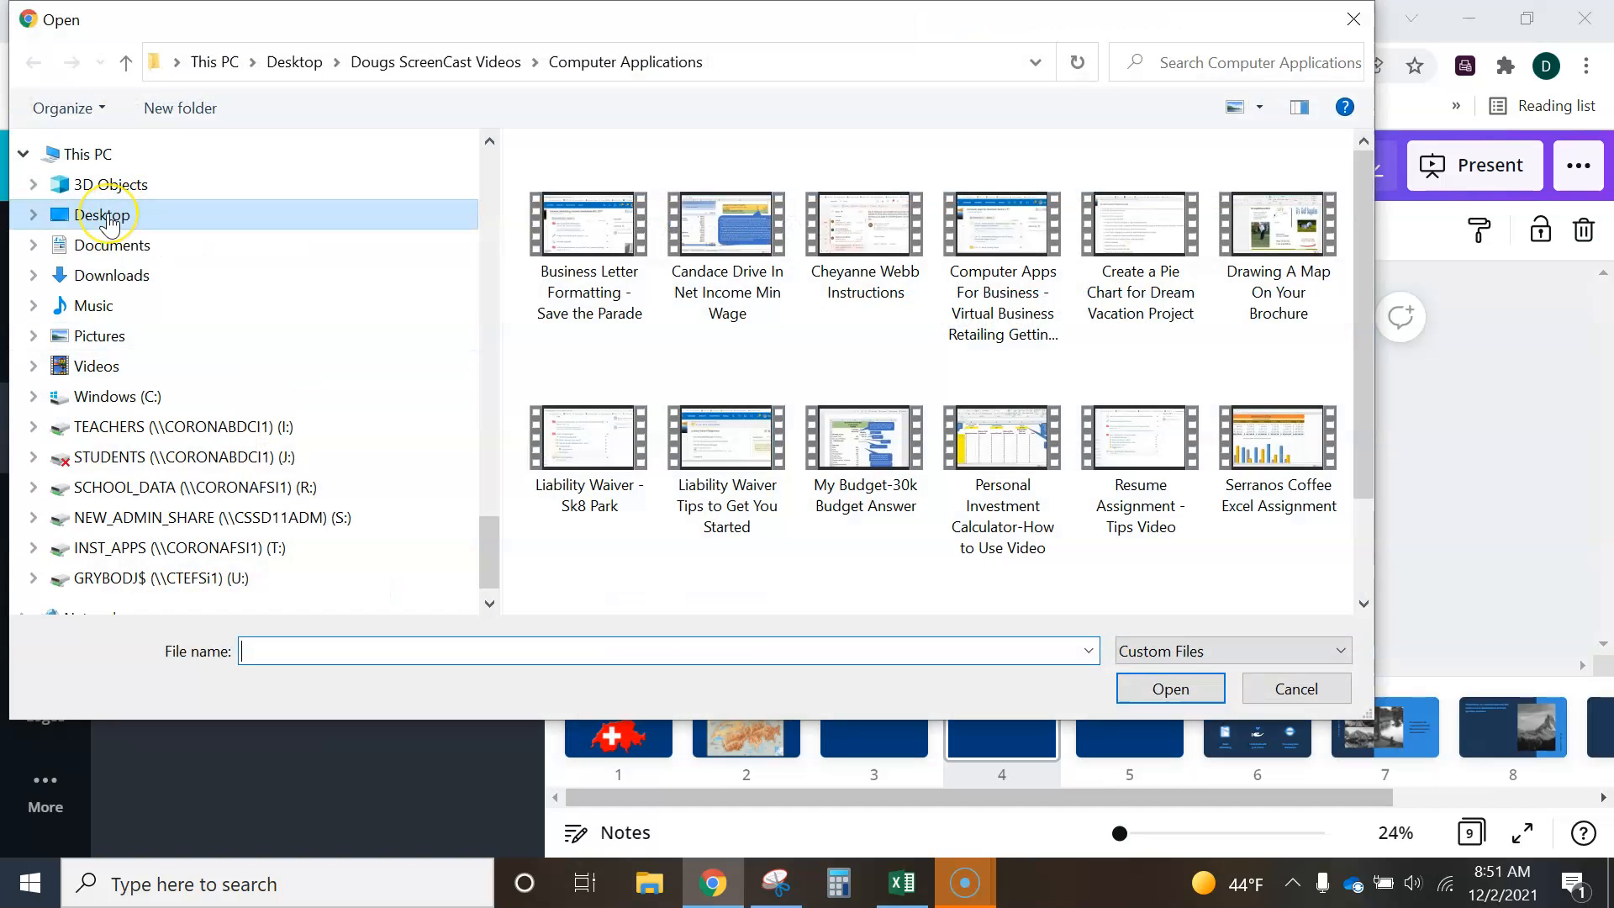
left_click(102, 215)
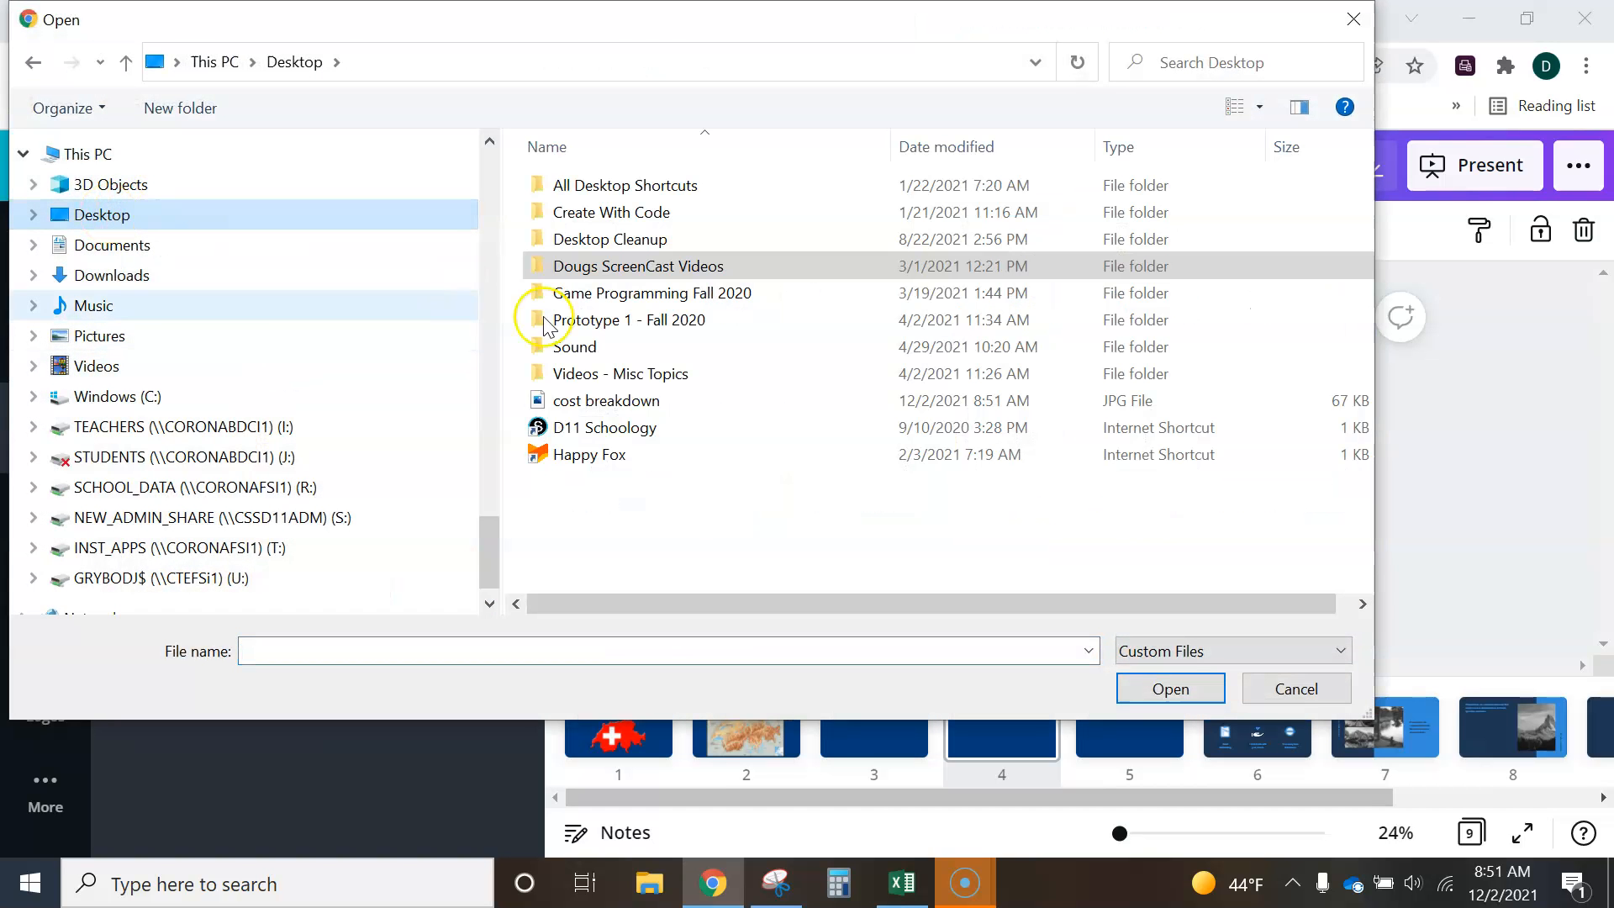
double_click(593, 401)
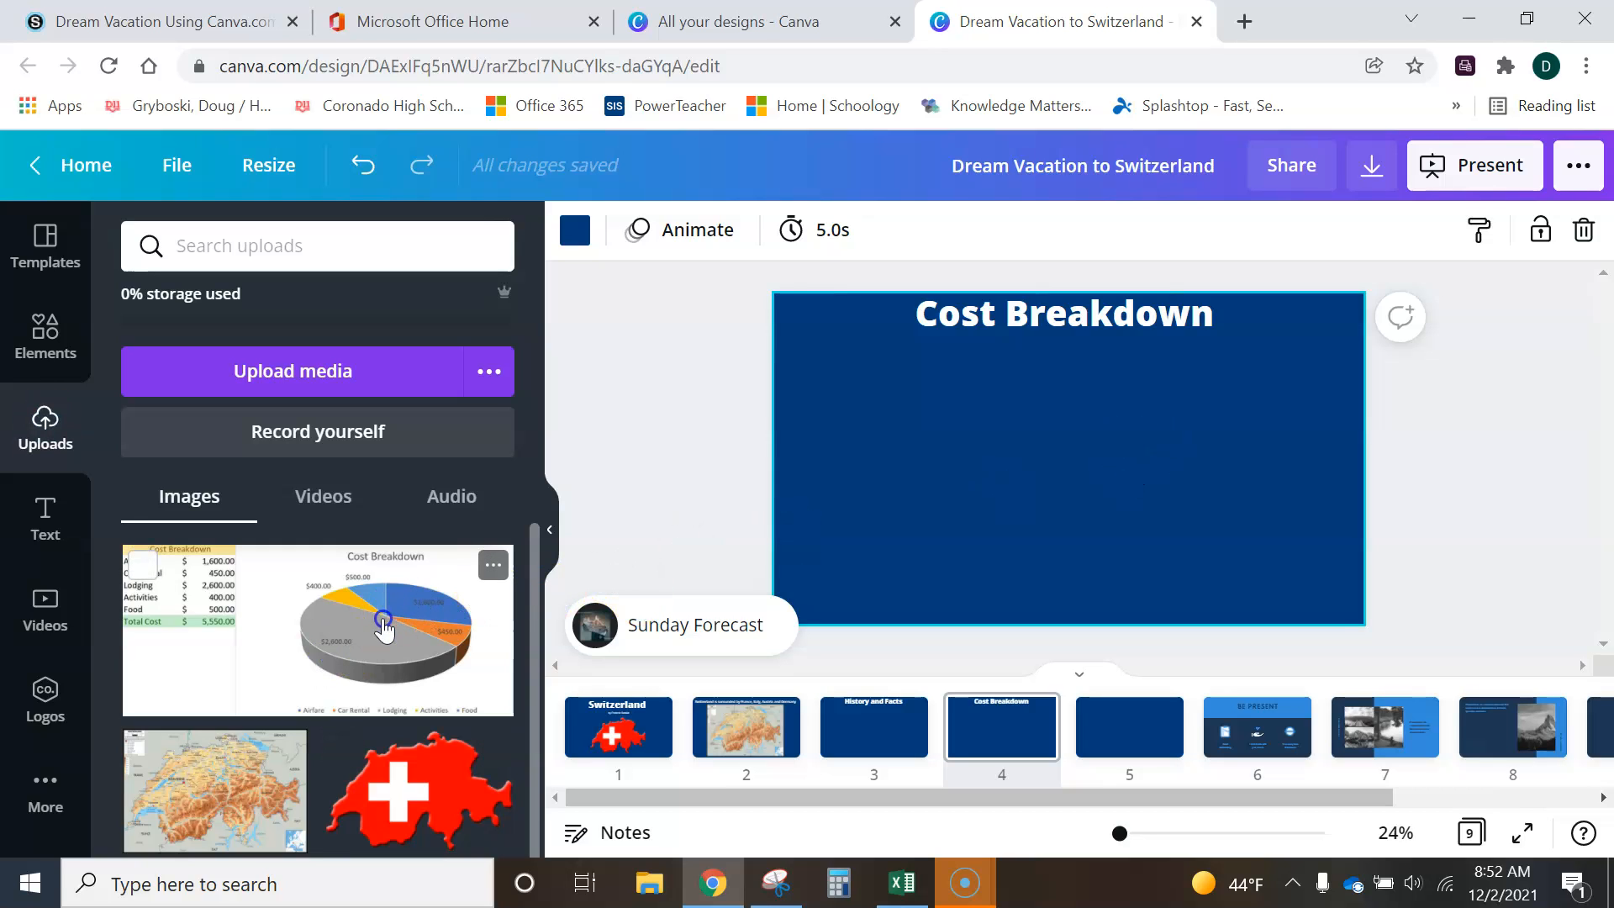
- Place the uploaded cost breakdown image on page 4 and enlarge it to fill most of the area below the heading
left_click(386, 626)
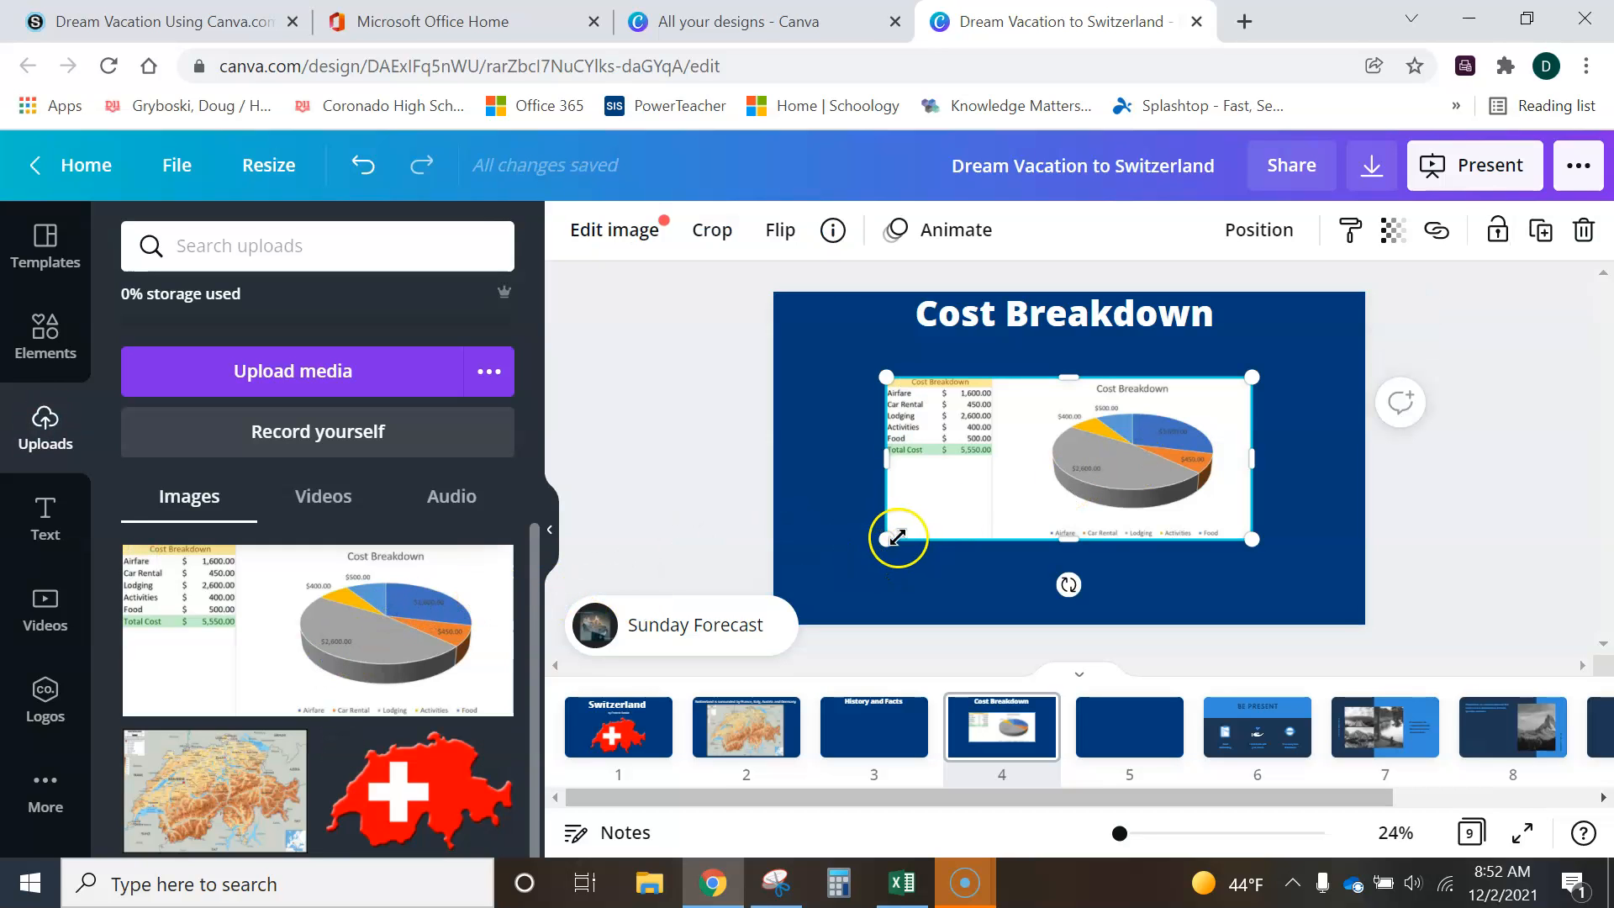
left_click_drag(886, 540, 815, 570)
left_click_drag(1248, 570, 1331, 605)
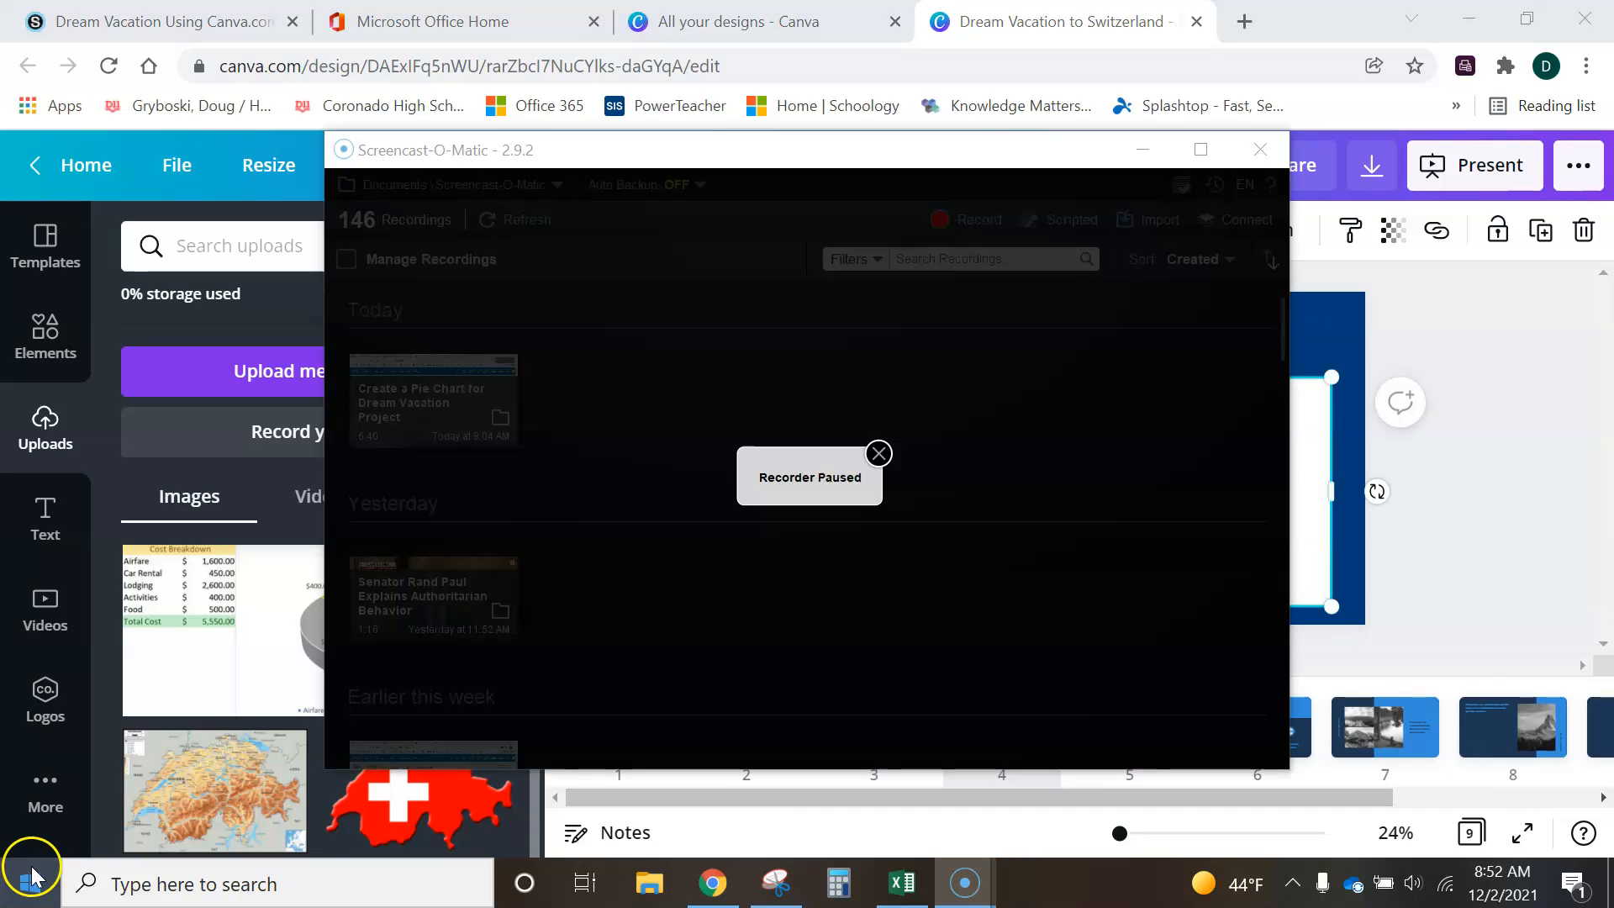
key("alt+p")
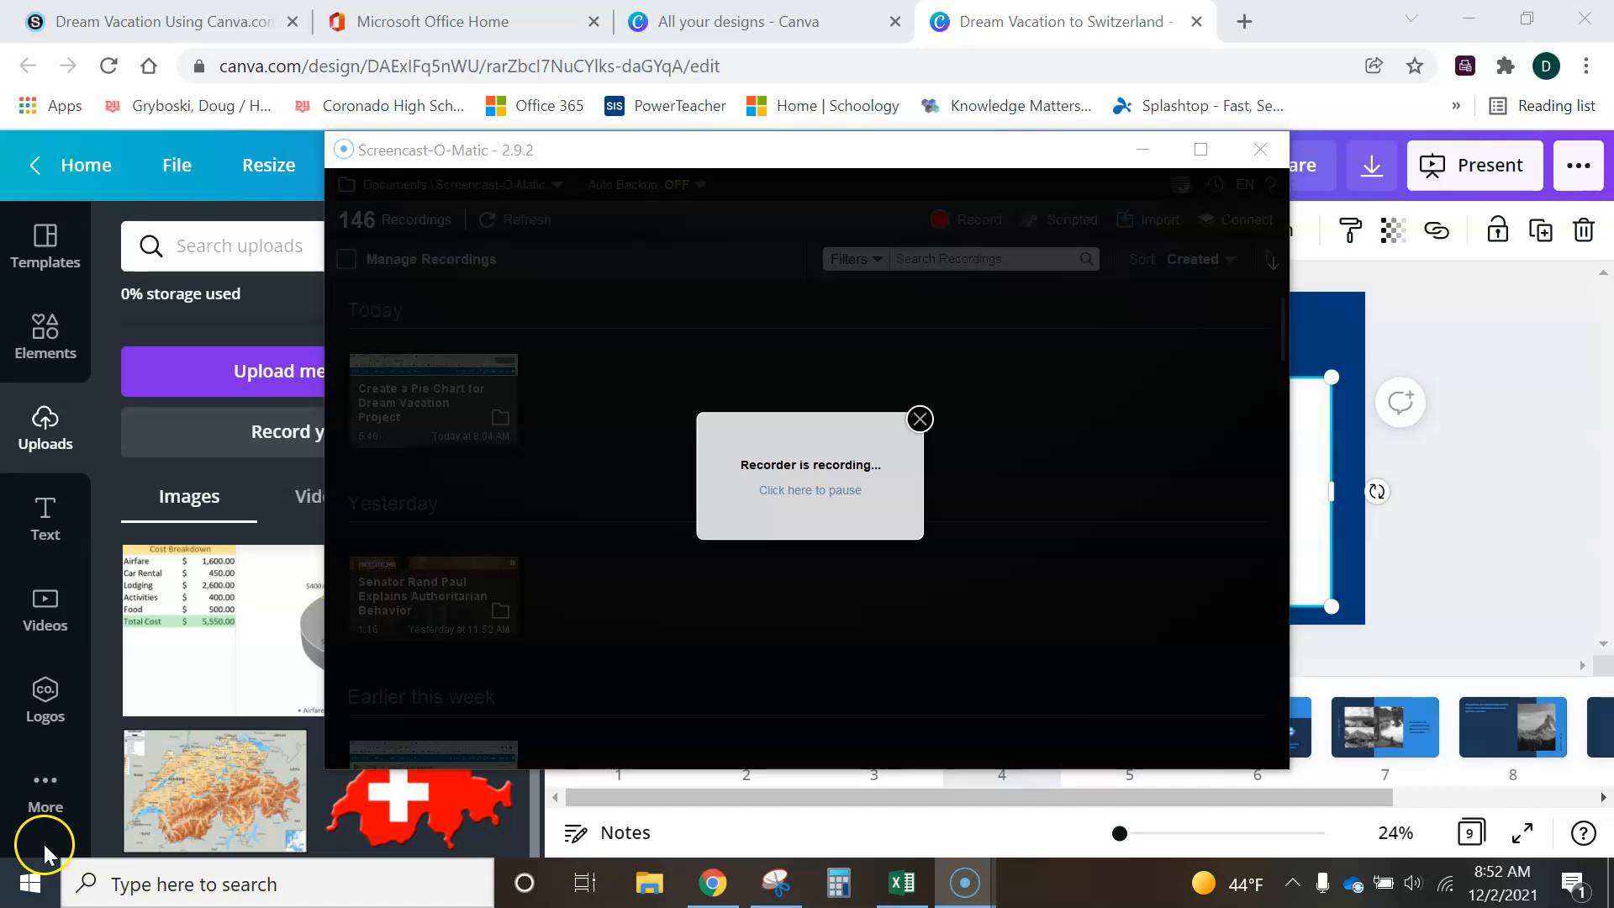